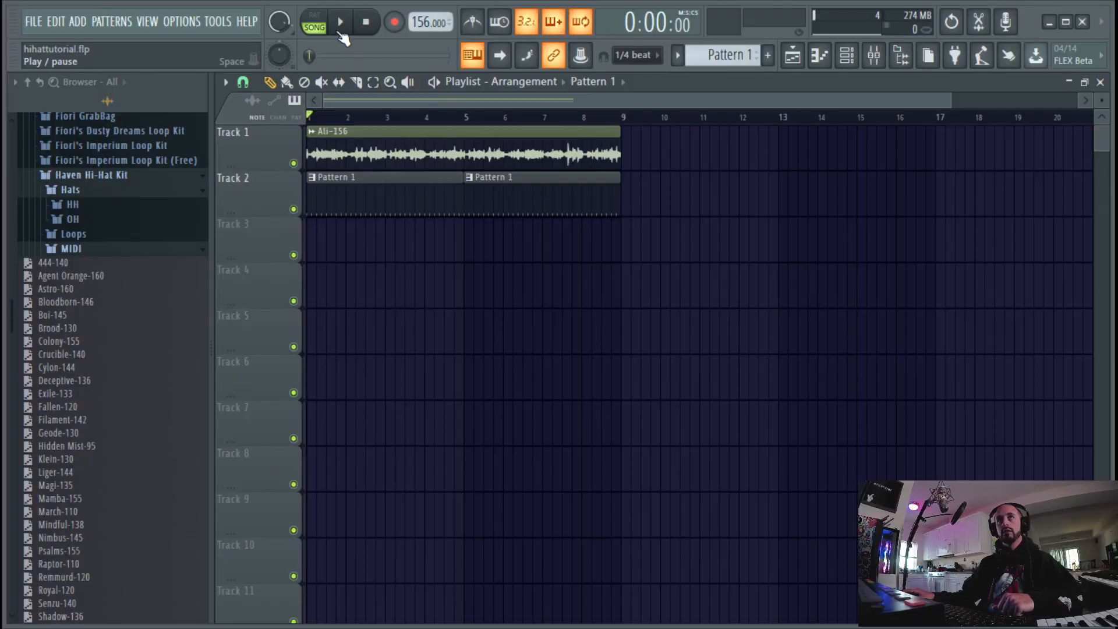
- Collapse the MIDI folder in the browser and open the Red Soldier Hat #2 channel in the piano roll
click(105, 255)
scroll(114, 286, up, 2)
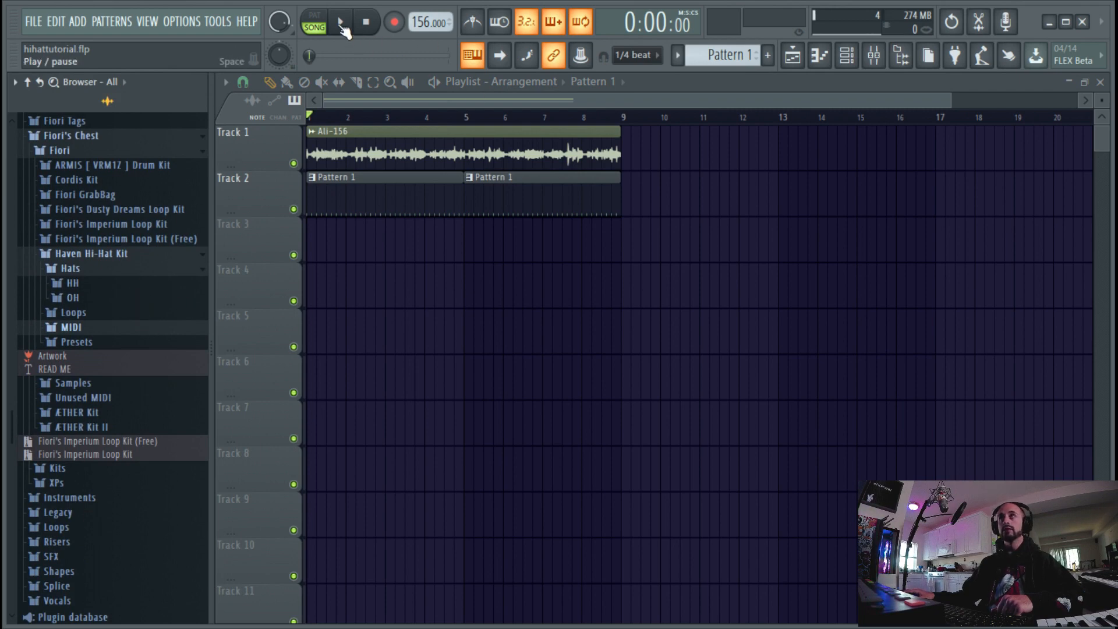
click(847, 55)
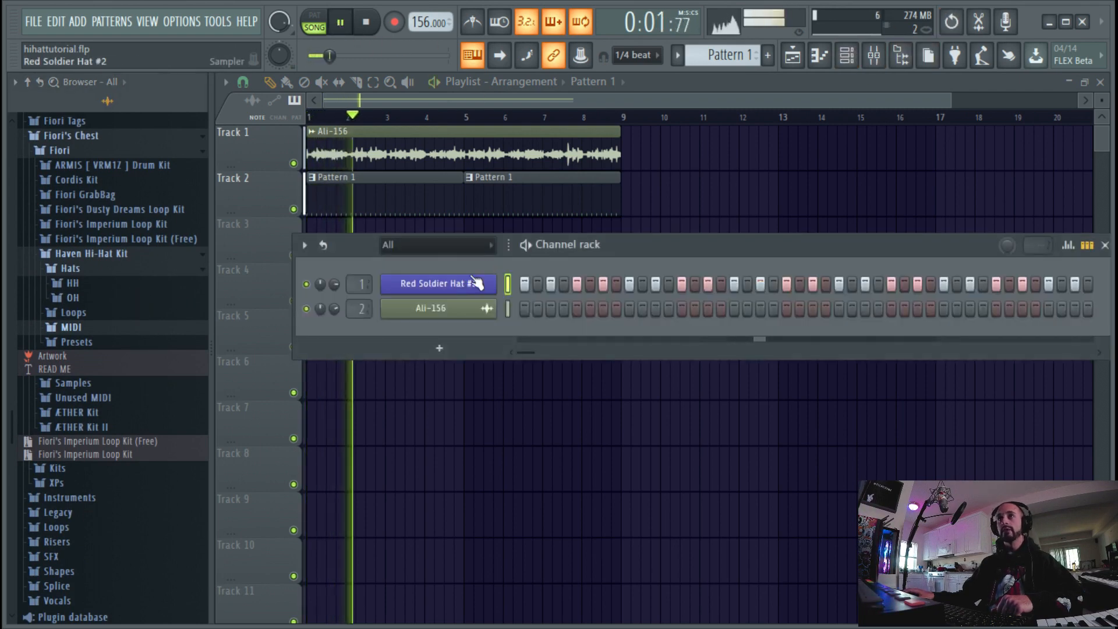
right_click(467, 286)
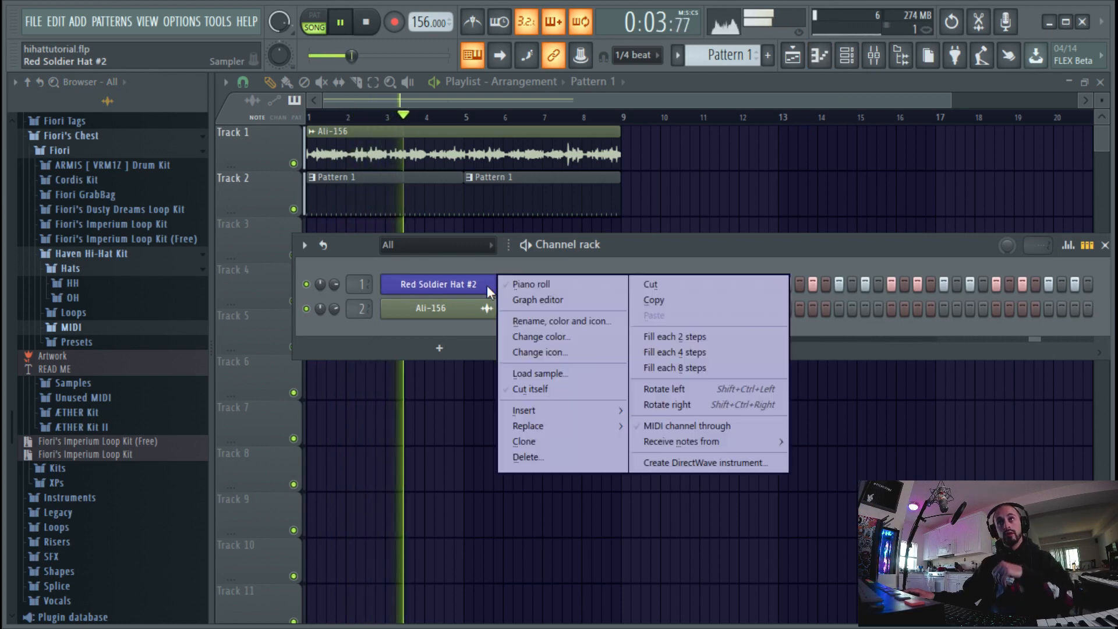
click(550, 283)
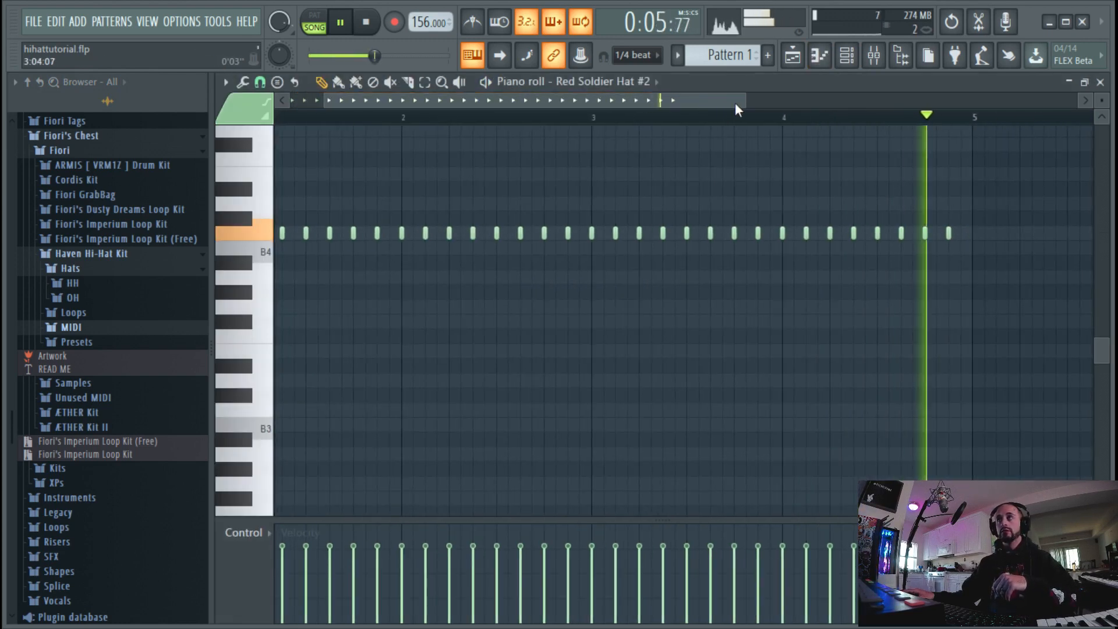
drag(803, 105, 949, 106)
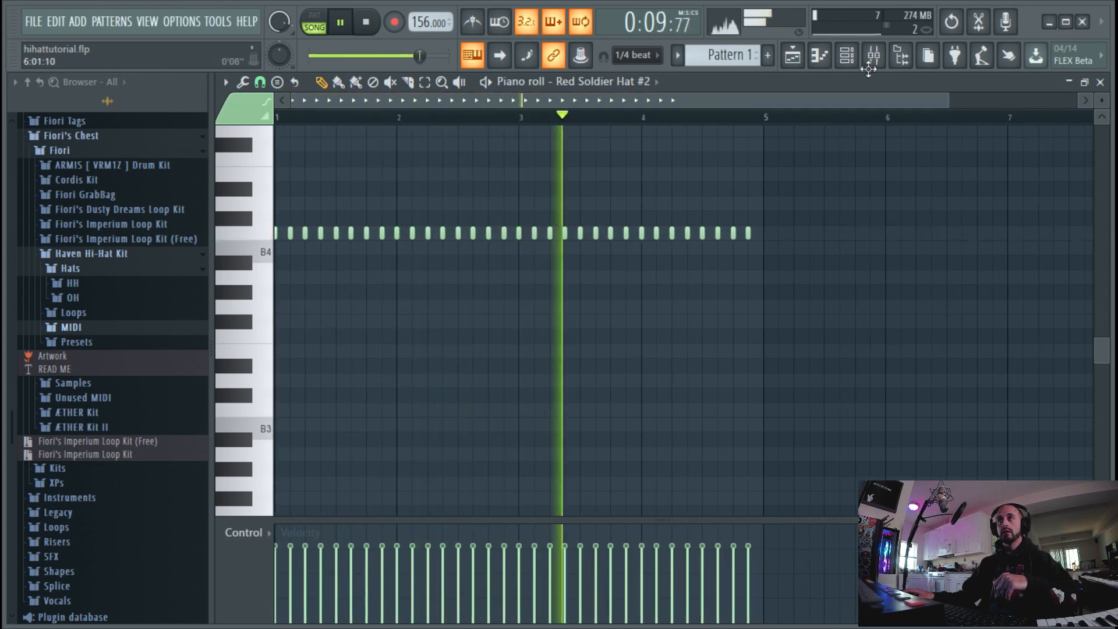
click(855, 59)
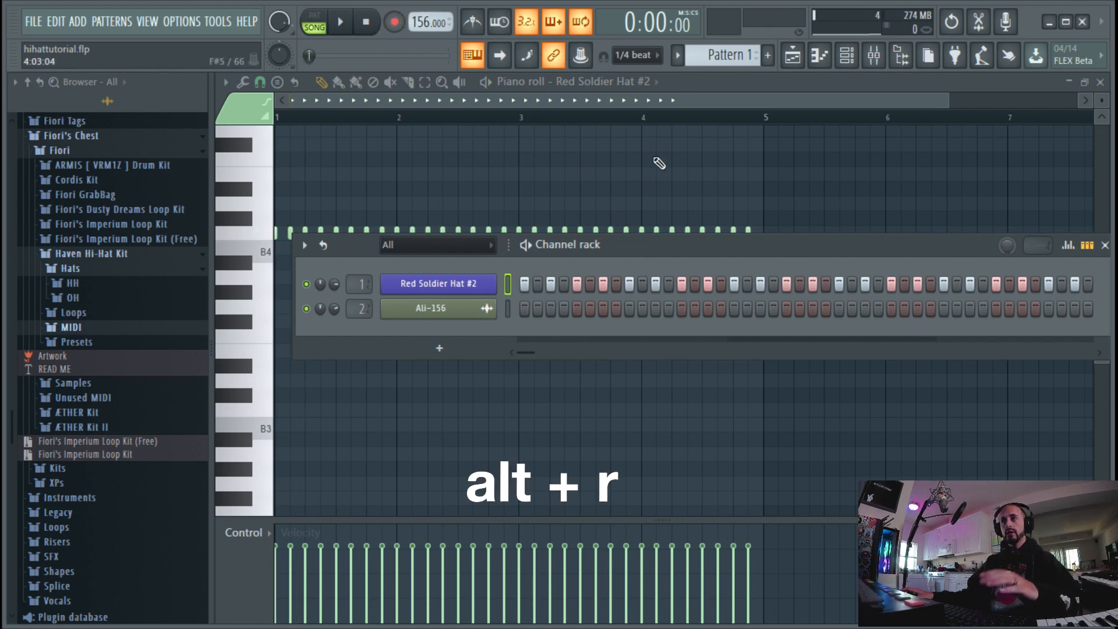
key(F6)
key(alt+r)
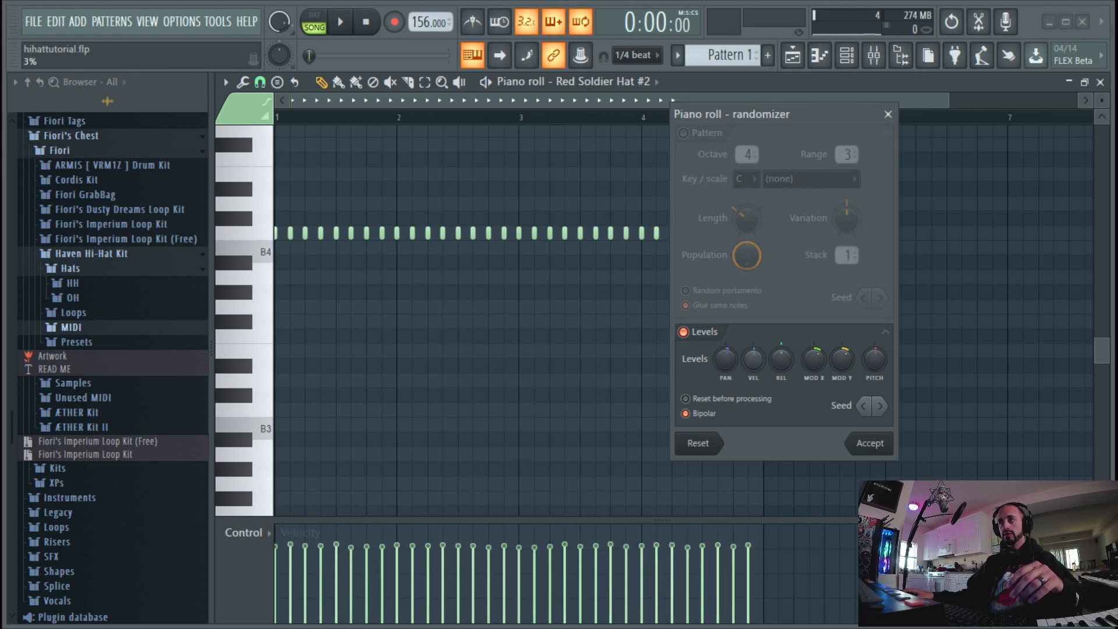
drag(727, 361, 727, 364)
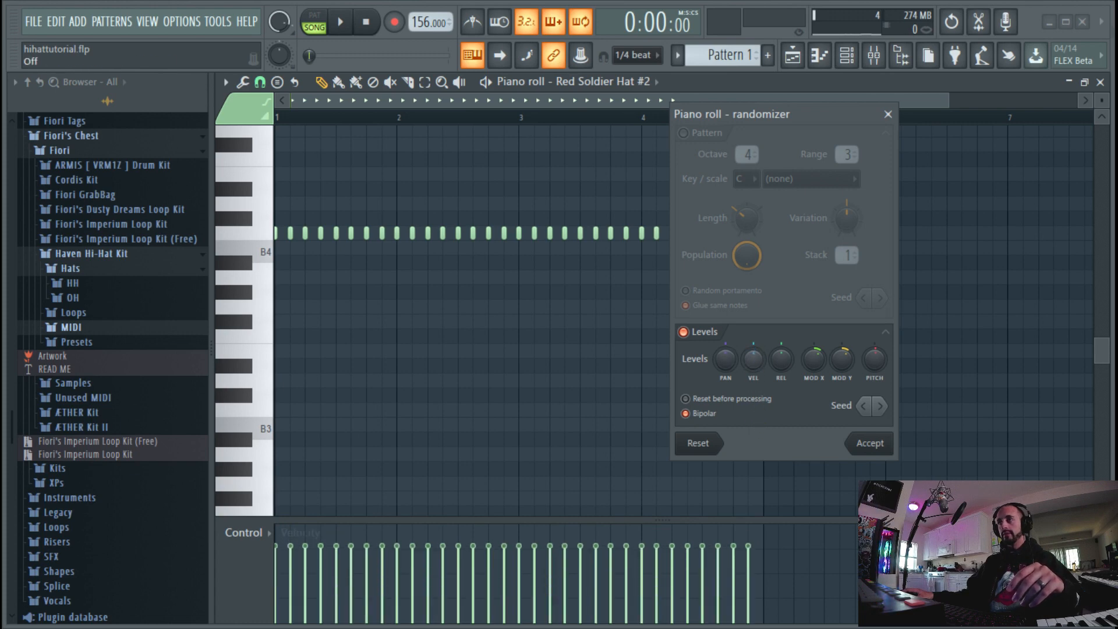
click(807, 365)
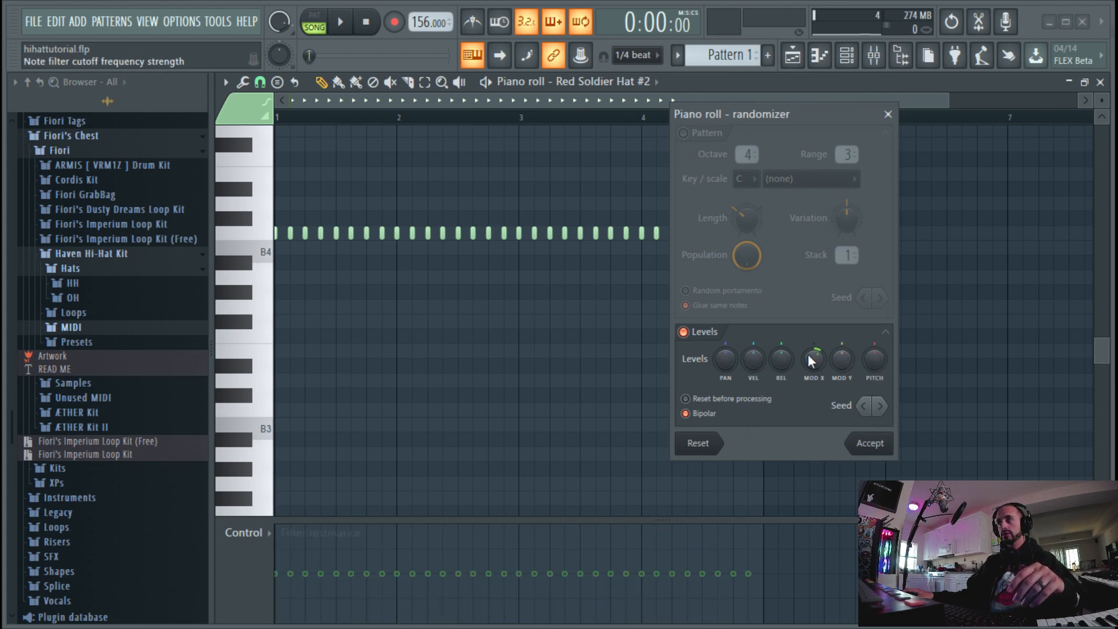
click(888, 114)
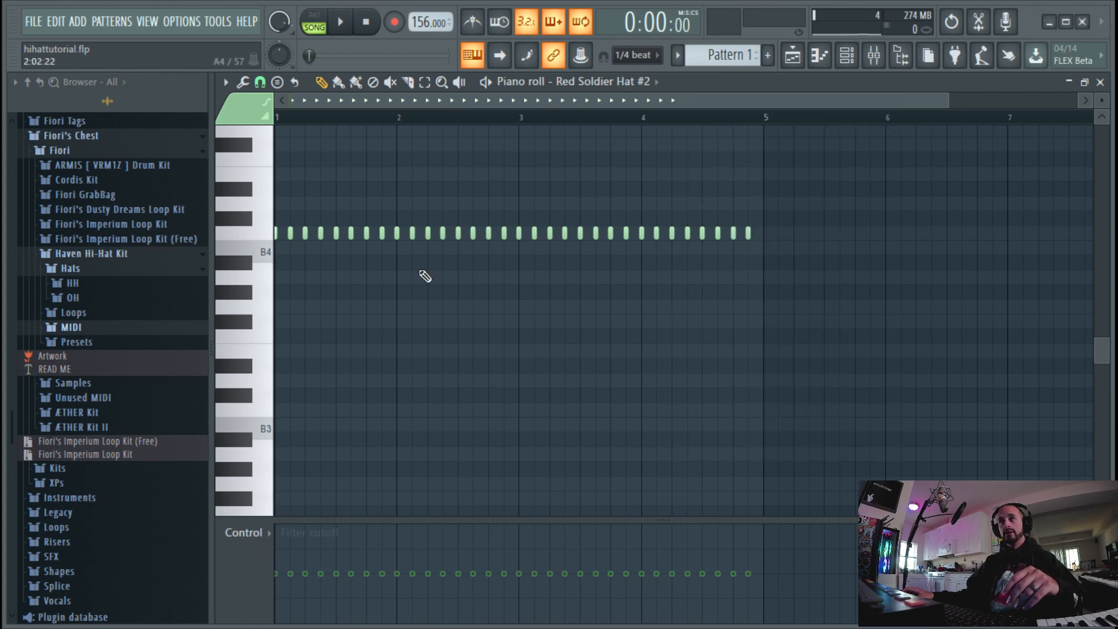
- Fill the Red Soldier Hat #2 channel with a hit on every 4 steps
click(865, 55)
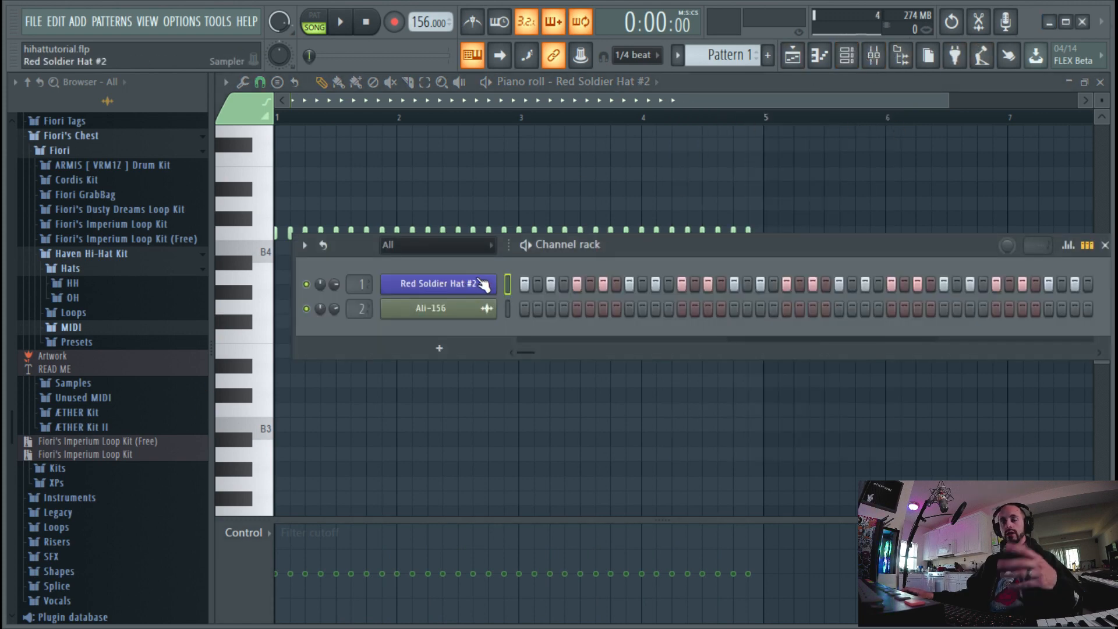
right_click(473, 285)
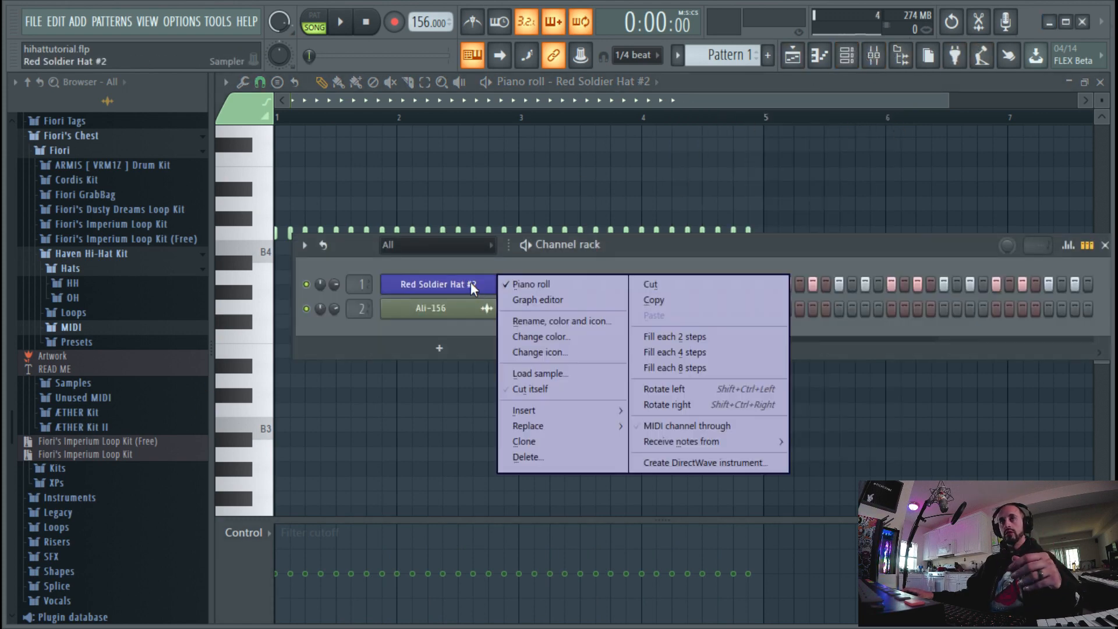
click(723, 355)
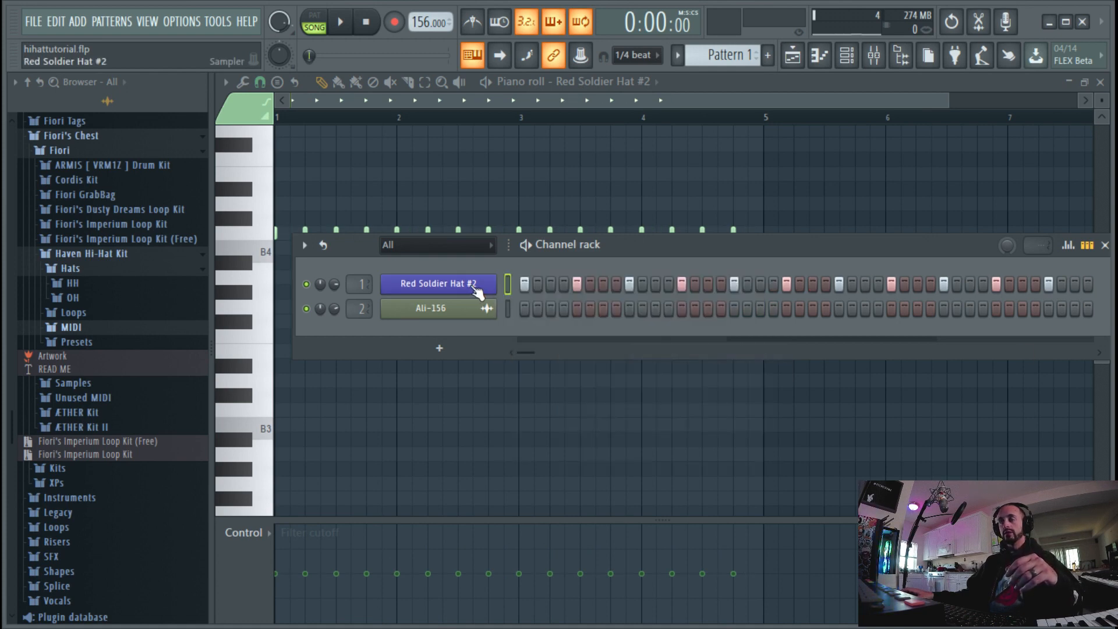
- Select all hi-hat notes in the piano roll and add a copy of them shifted midway between the originals
click(528, 102)
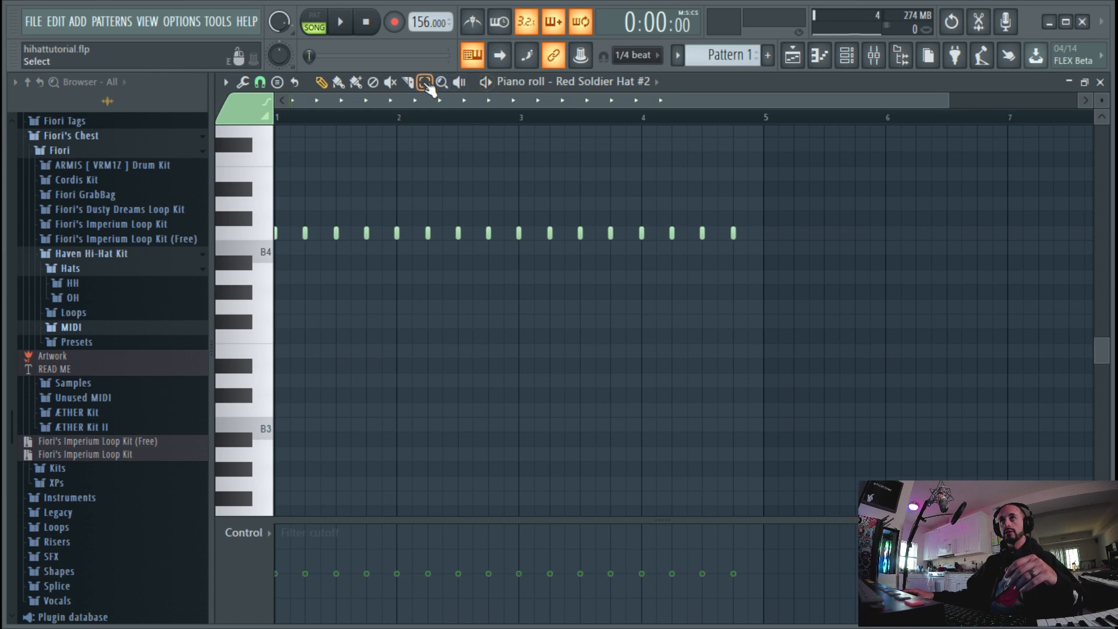
drag(804, 313, 274, 137)
click(260, 82)
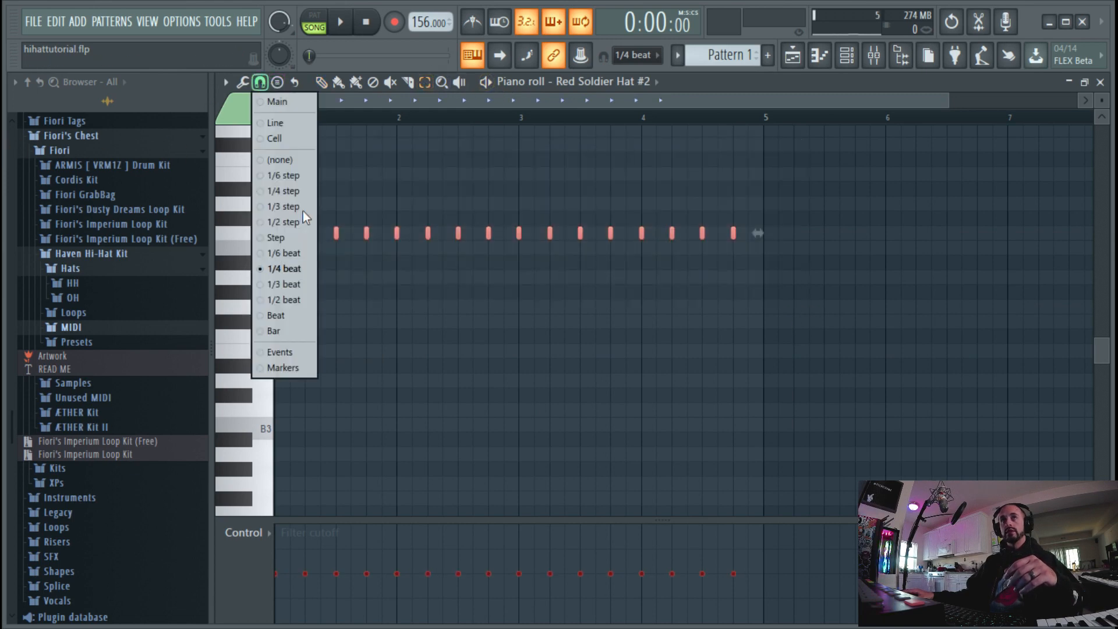
click(407, 103)
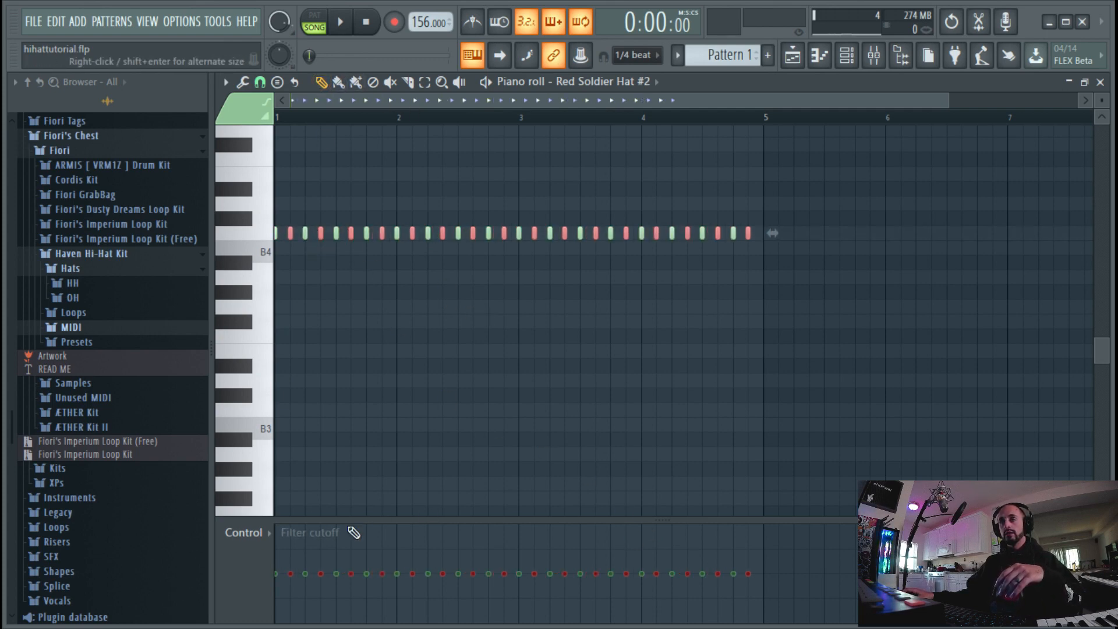
- Display note velocity and lower the velocity of the copied offbeat notes, keeping every second one somewhat louder than the others
click(233, 533)
click(279, 606)
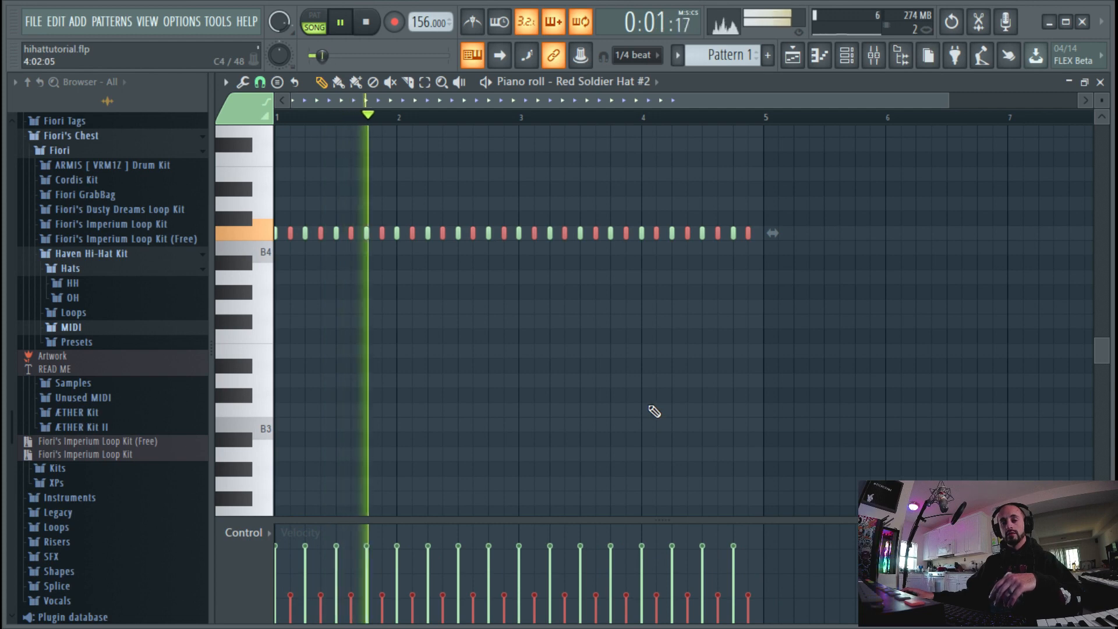
click(321, 568)
click(382, 569)
click(442, 570)
click(503, 570)
click(564, 571)
click(626, 570)
click(687, 570)
click(748, 570)
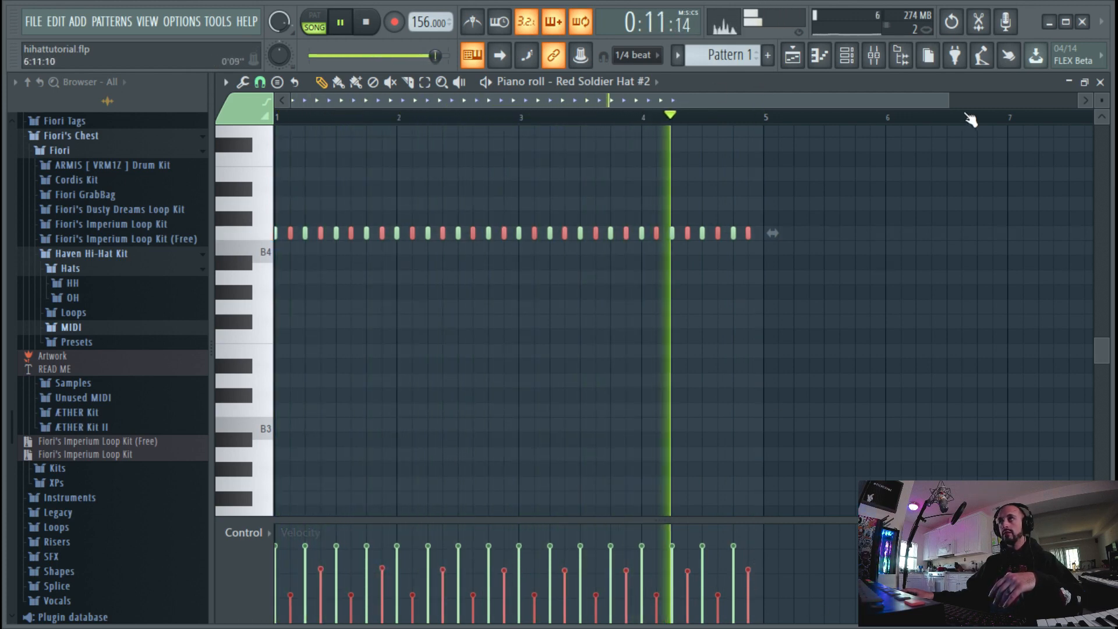
- Nudge the selected offbeat hi-hat notes slightly late, off the grid, and clear the selection
drag(948, 100, 324, 149)
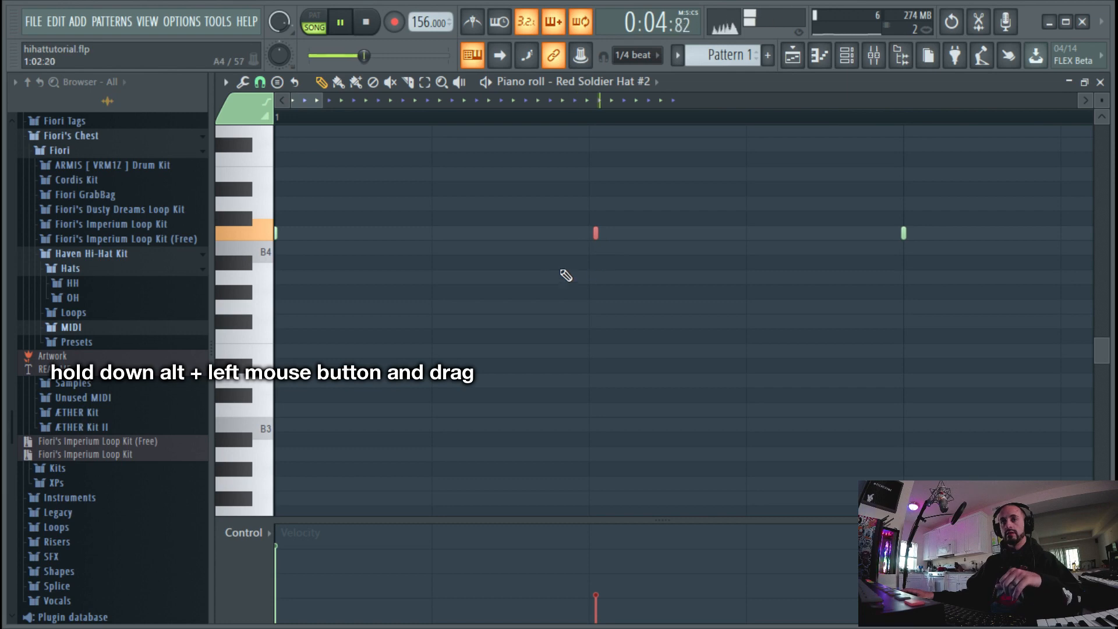
drag(325, 100, 351, 106)
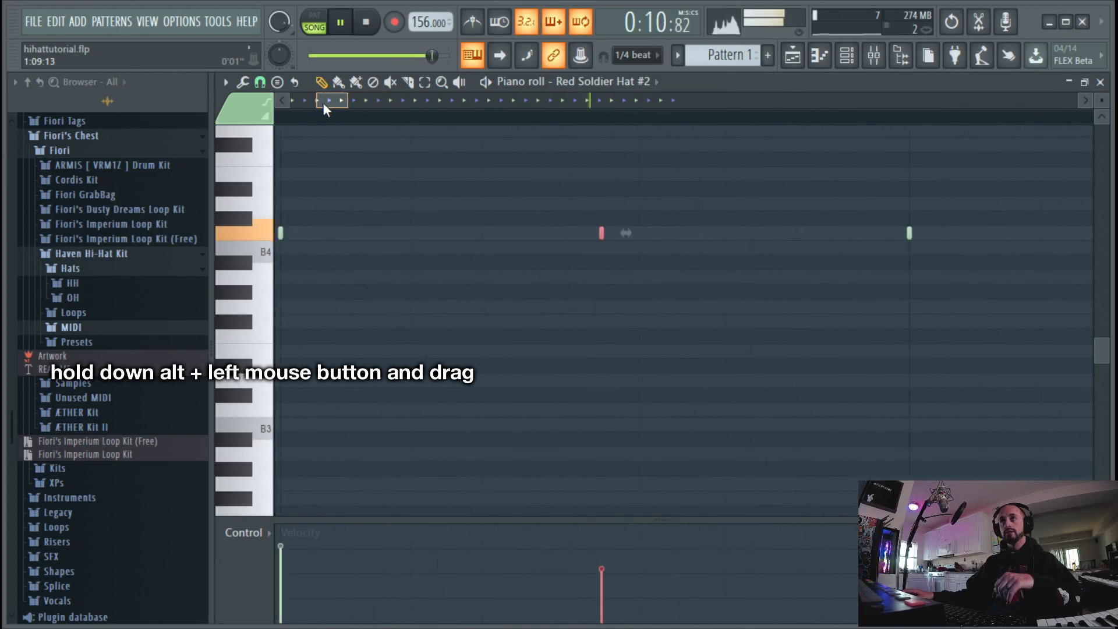
drag(349, 100, 858, 148)
drag(560, 100, 382, 101)
click(425, 82)
click(424, 202)
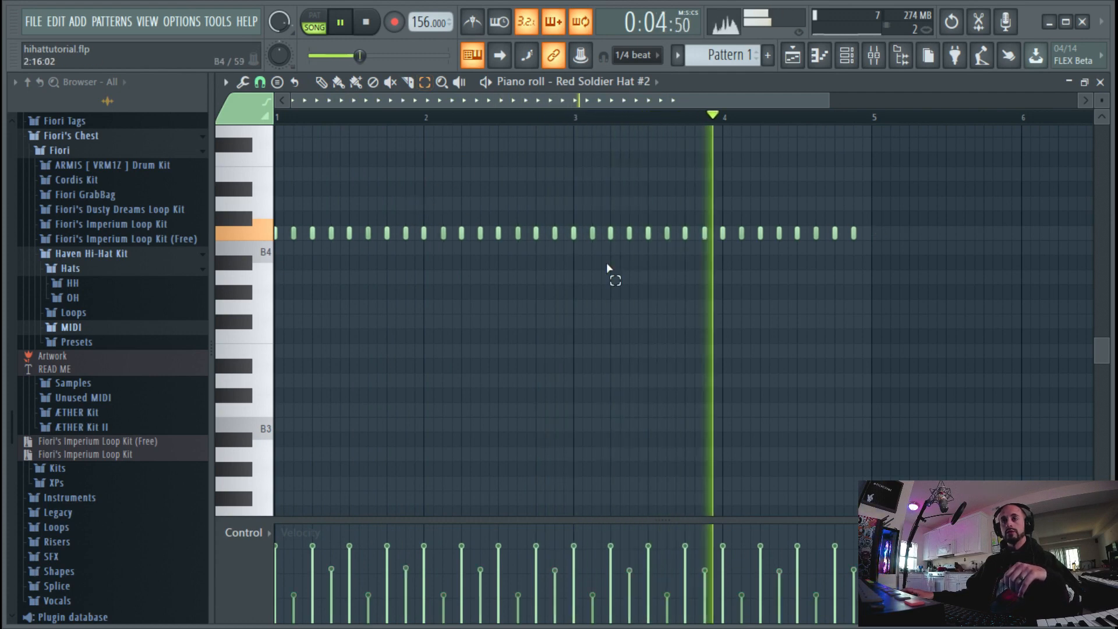
click(326, 85)
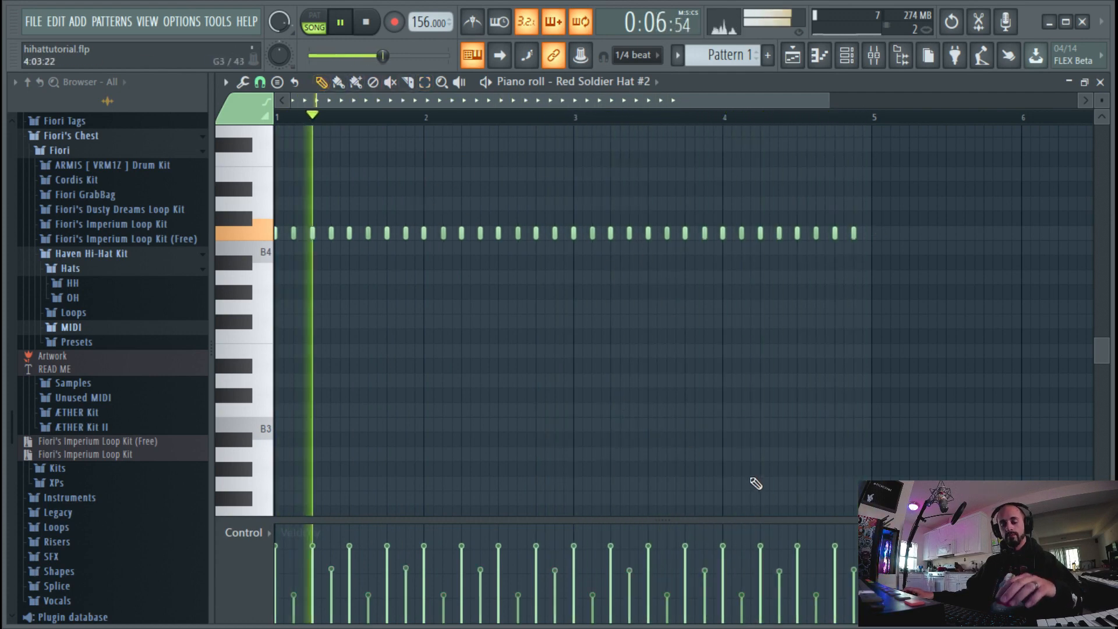
- Randomize the hi-hat notes' velocity and panning with Mod X, Mod Y and pitch randomization off, change the seed, and accept
key(alt+r)
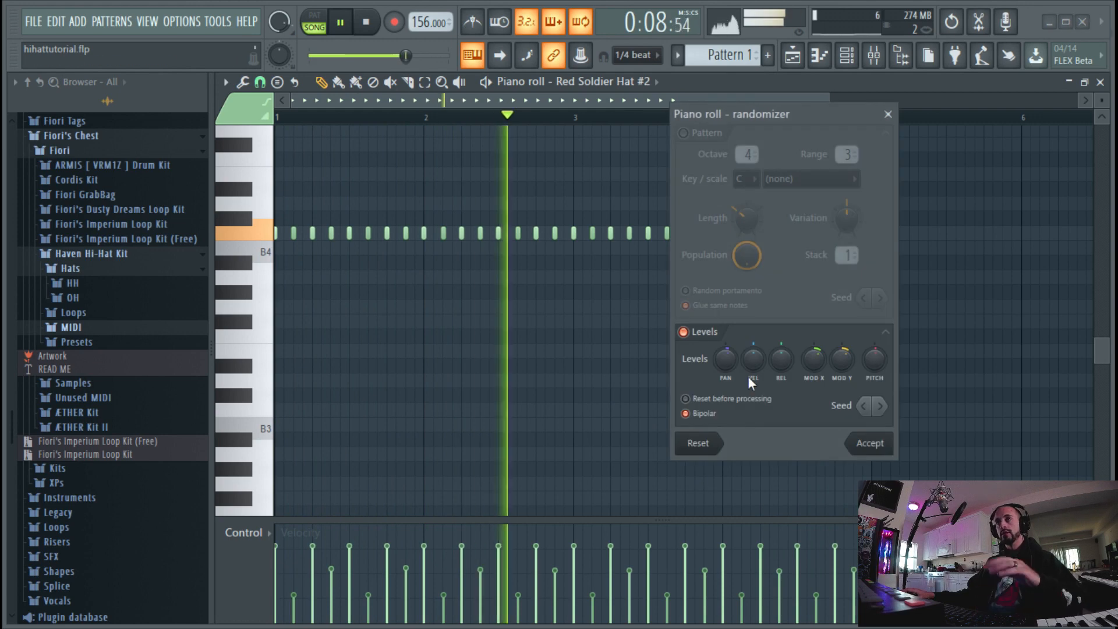
drag(753, 360, 726, 368)
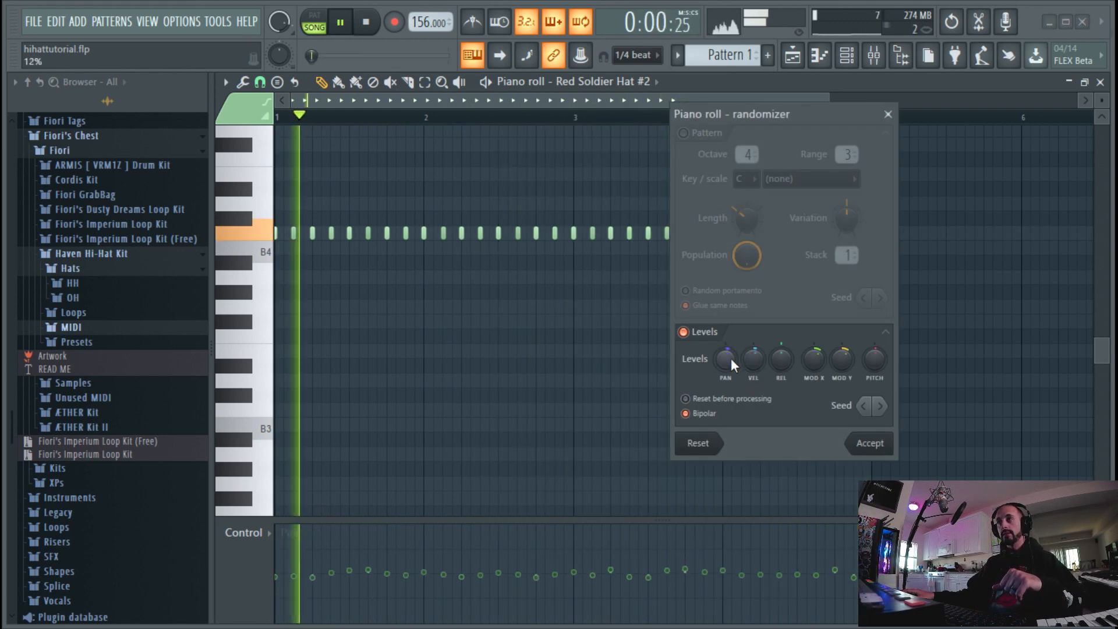
click(871, 359)
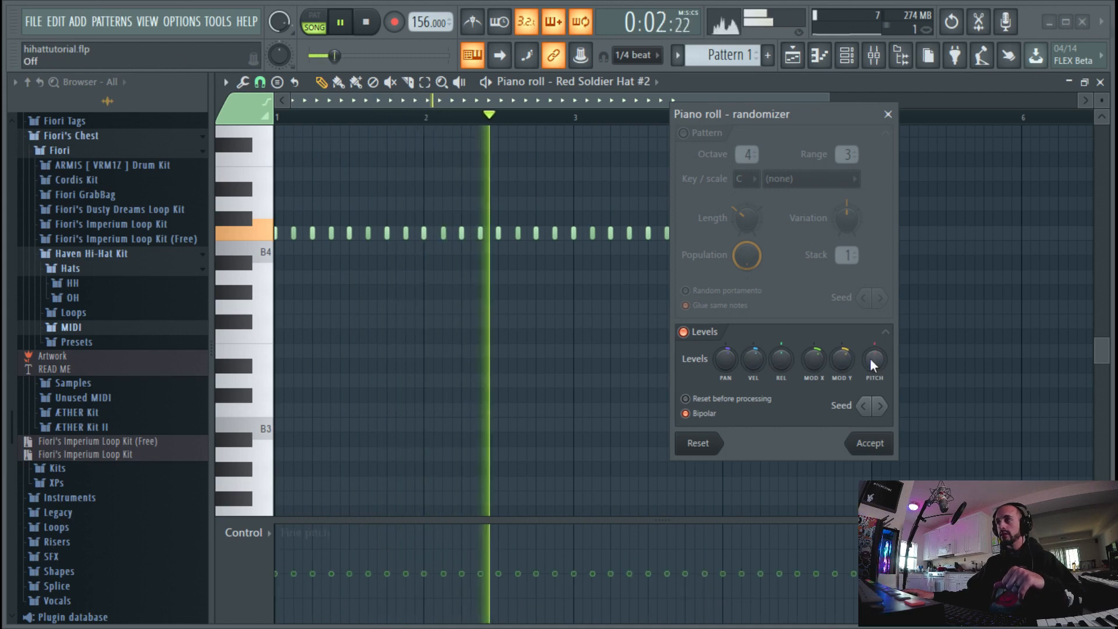
click(815, 366)
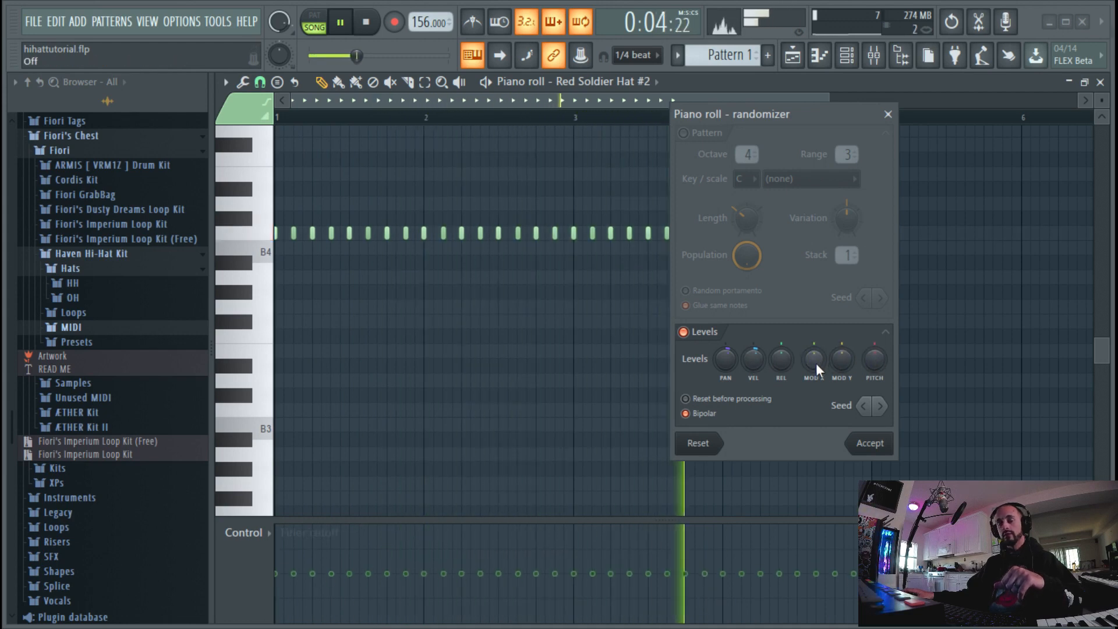
mouse_move(759, 361)
mouse_down()
mouse_move(760, 333)
mouse_move(759, 379)
mouse_up()
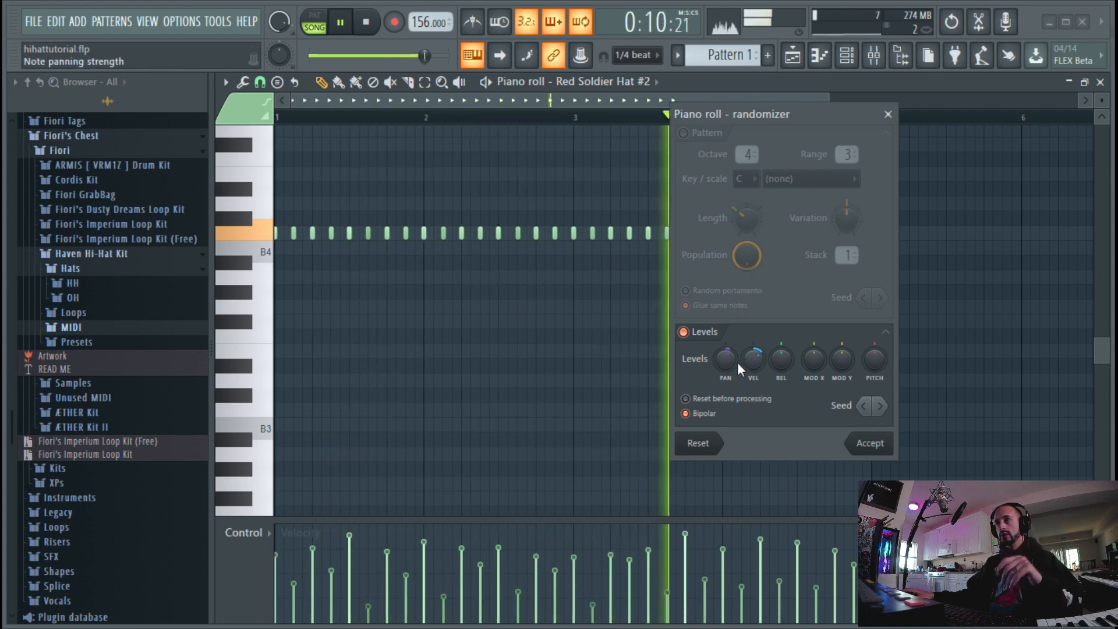
drag(732, 368, 732, 364)
click(863, 406)
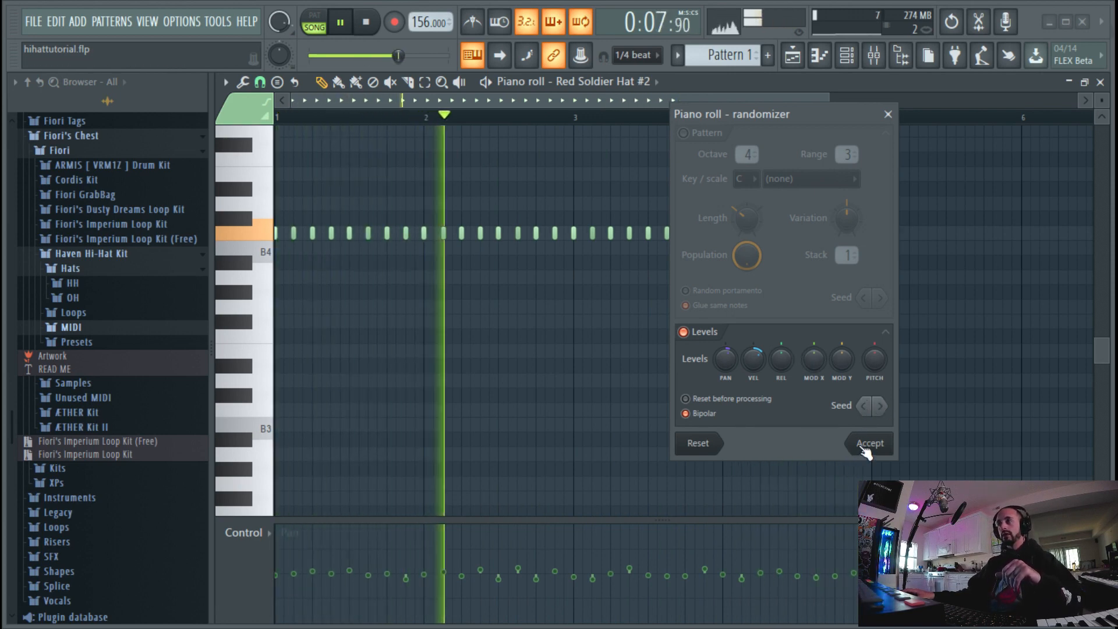
click(867, 443)
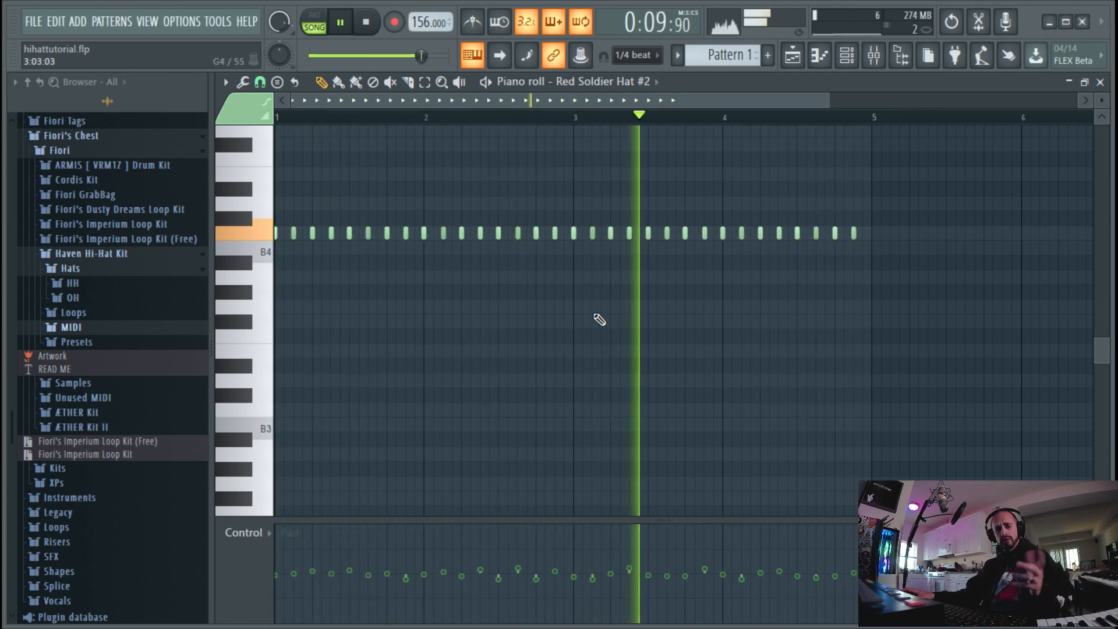
- Delete the third hi-hat note of bar 1 and thin out the end of bar 4, spacing its last two notes wider and slightly late
right_click(312, 233)
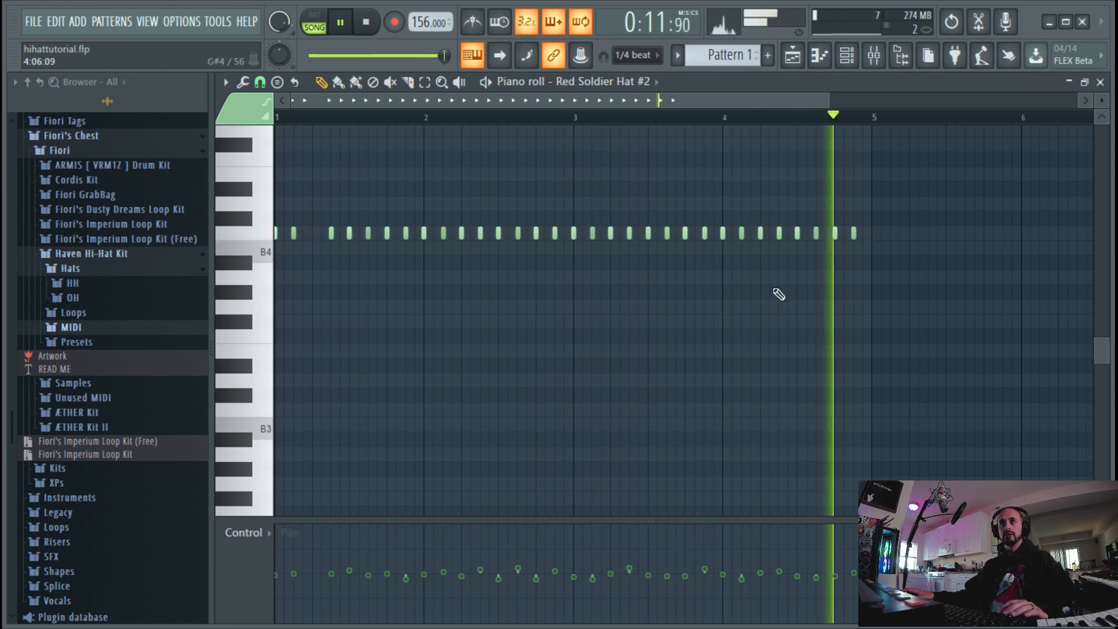
mouse_move(829, 97)
mouse_down()
mouse_move(450, 101)
mouse_move(727, 155)
mouse_up()
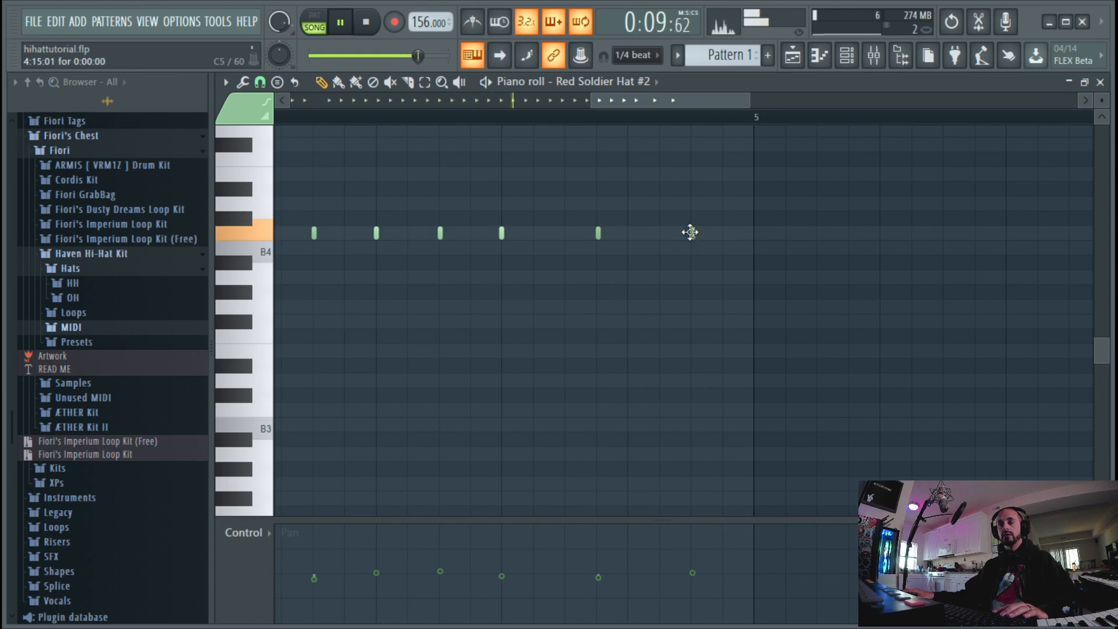
click(271, 533)
click(256, 543)
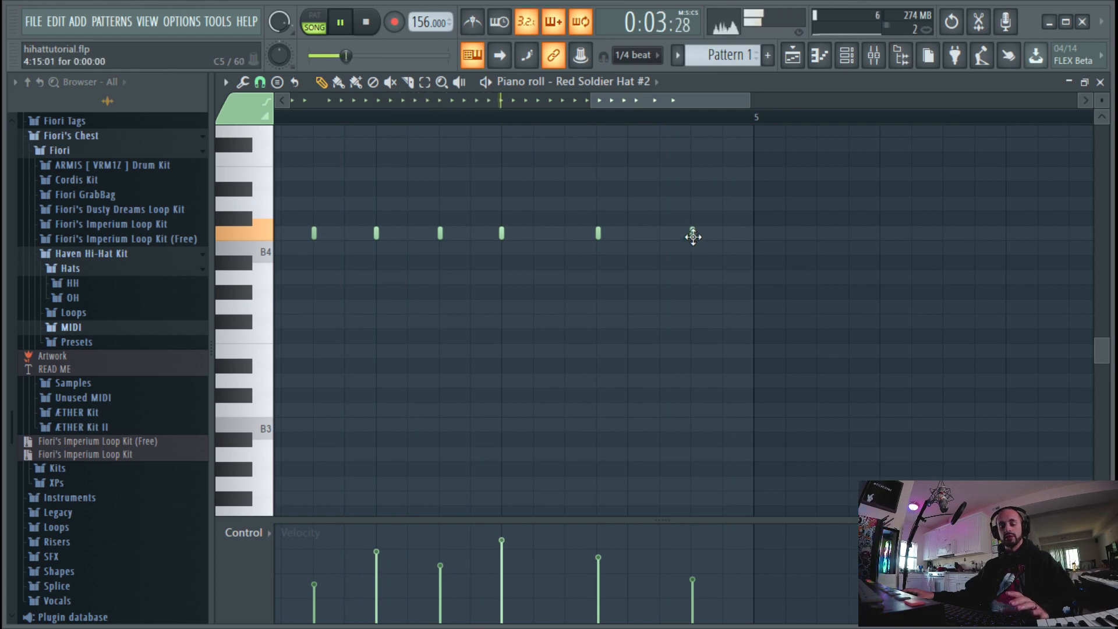
drag(694, 237, 697, 236)
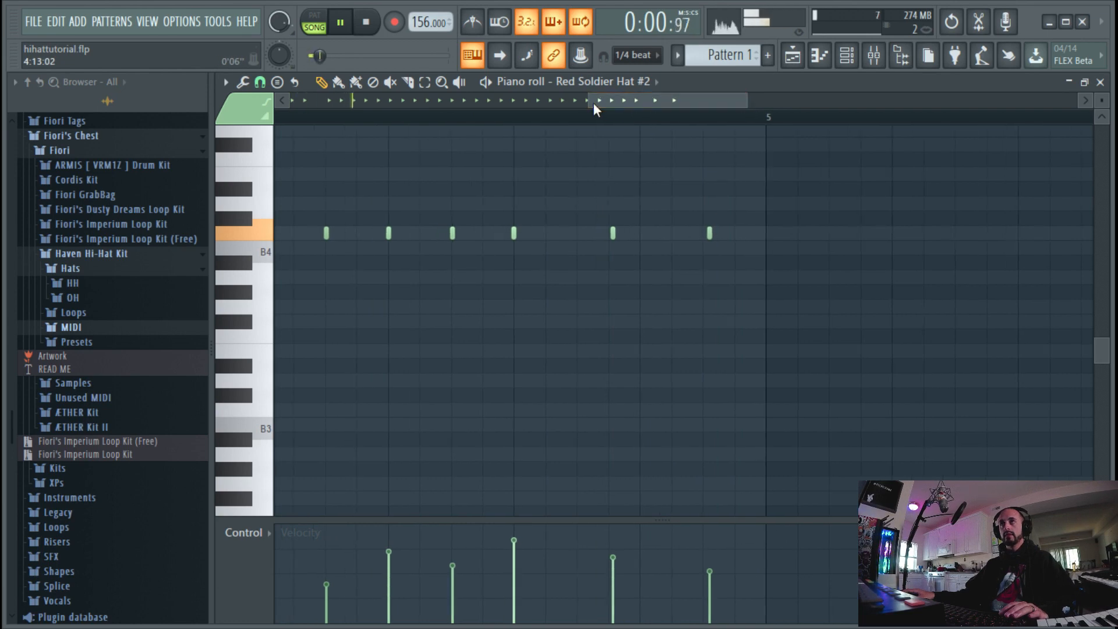
- Delete the second and fourth notes of bar 4, and select and lengthen its remaining first two notes to about one step
drag(593, 105, 463, 104)
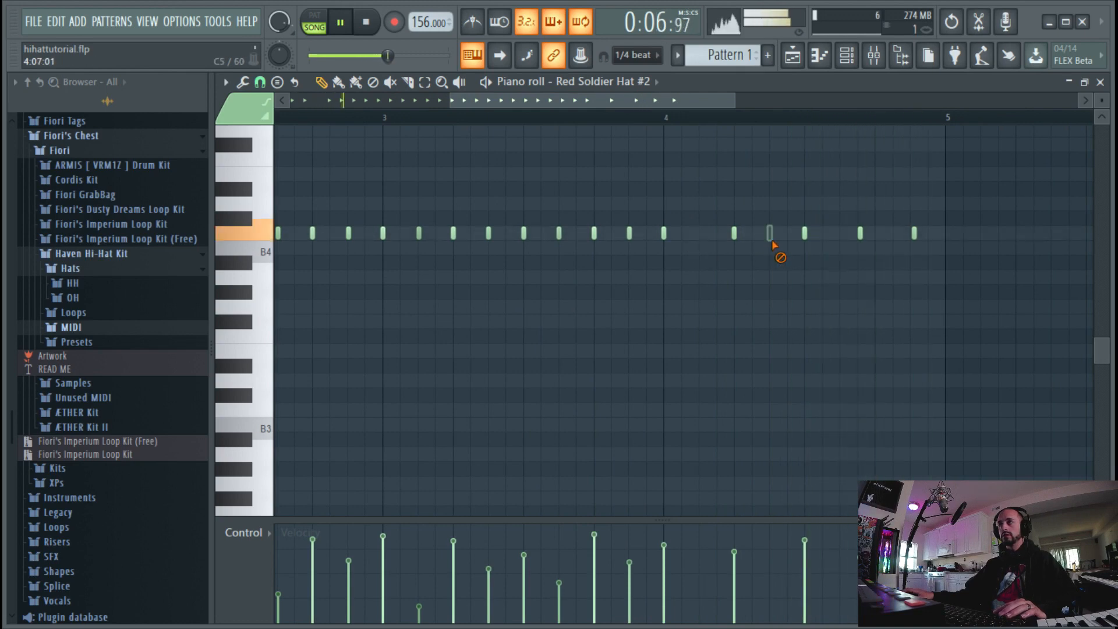
drag(651, 219, 749, 254)
click(321, 82)
drag(665, 233, 678, 235)
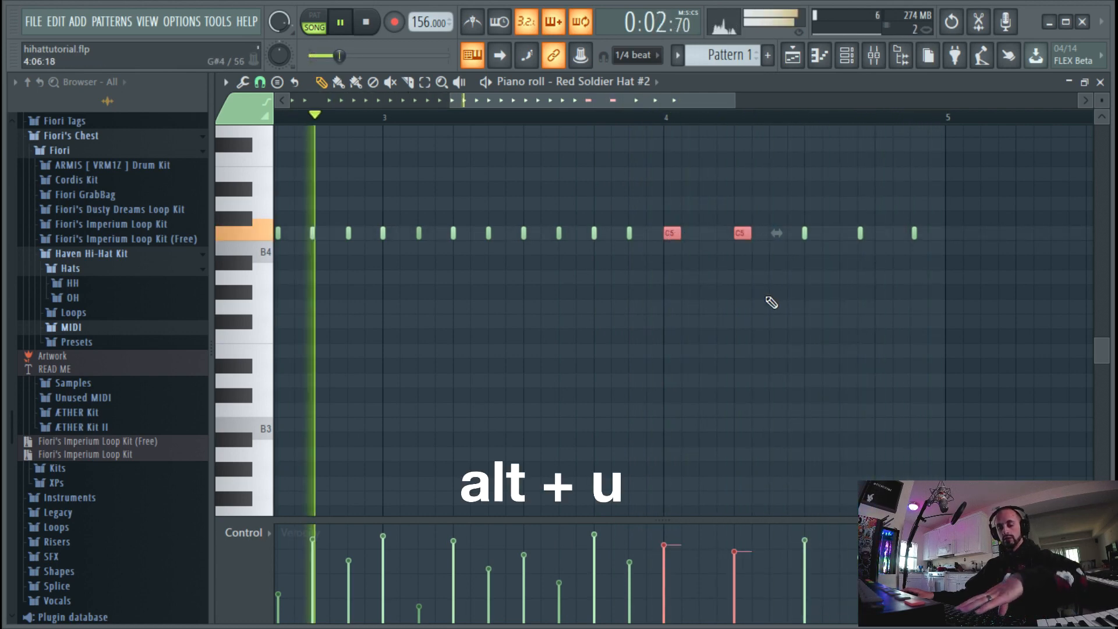
- Chop the two selected notes at the start of bar 4 into four-hit rolls with the default pattern, and ramp each roll's velocities upward
key(alt+u)
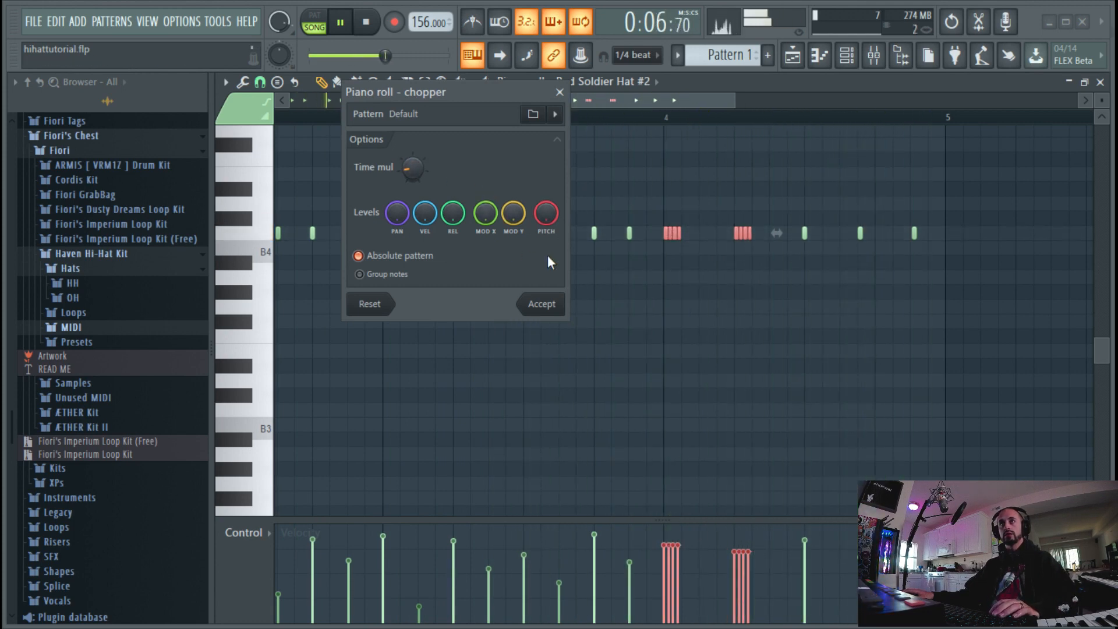
click(540, 304)
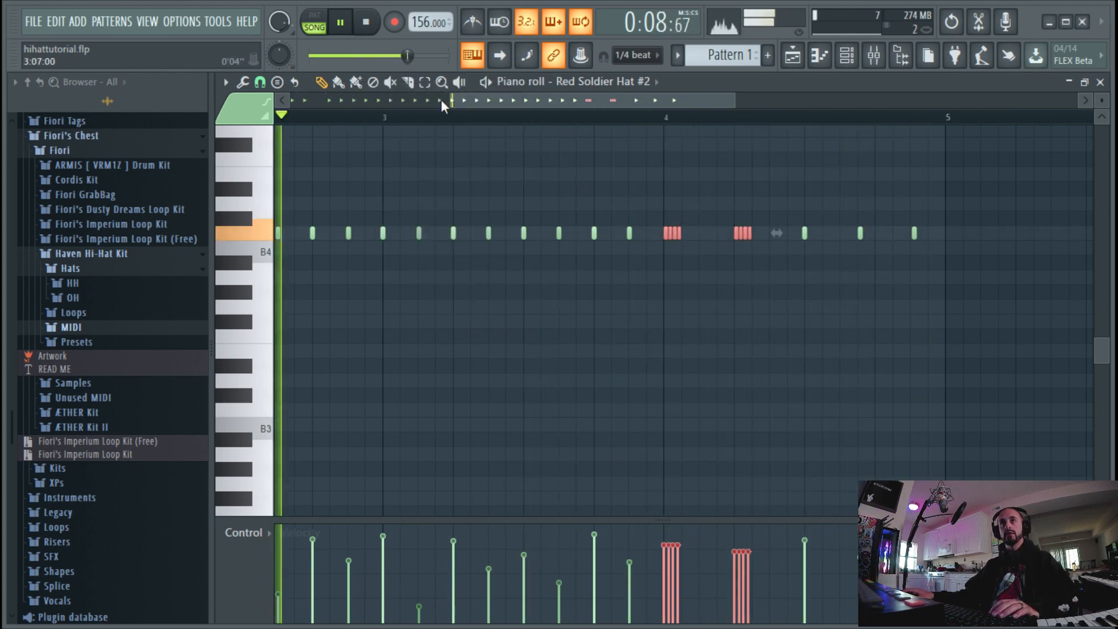
click(424, 82)
drag(670, 197, 706, 279)
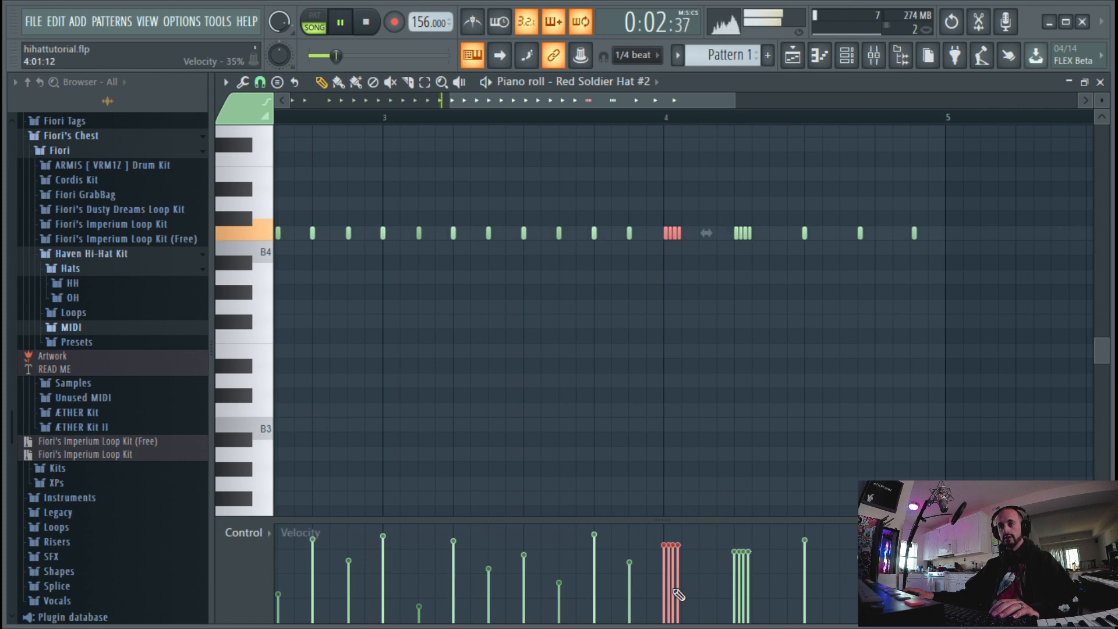
drag(661, 581, 684, 481)
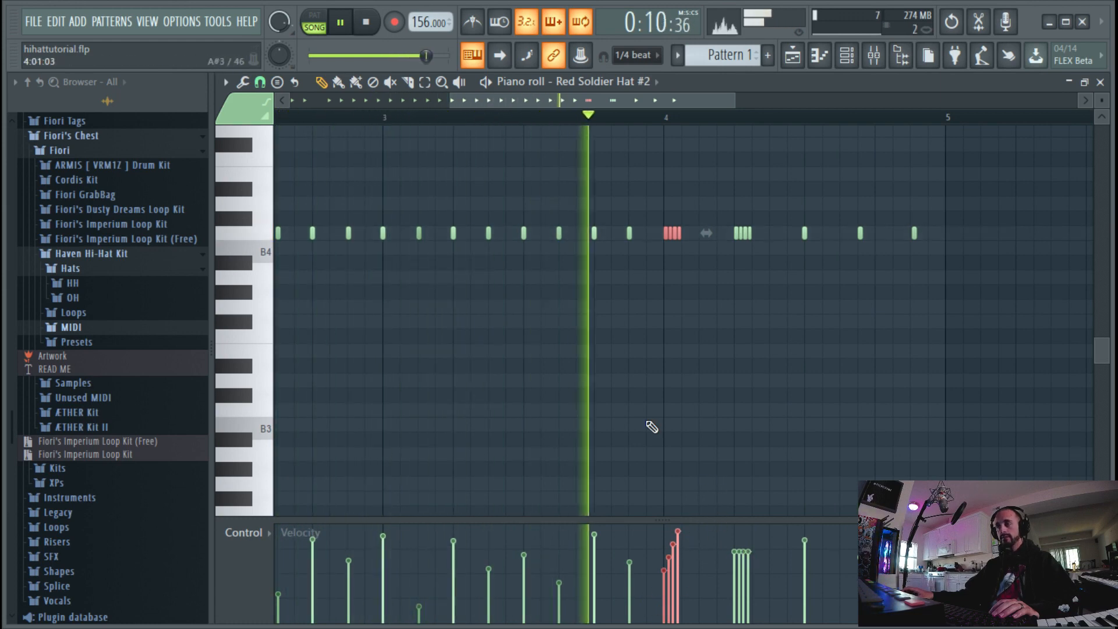
click(424, 85)
drag(722, 197, 770, 241)
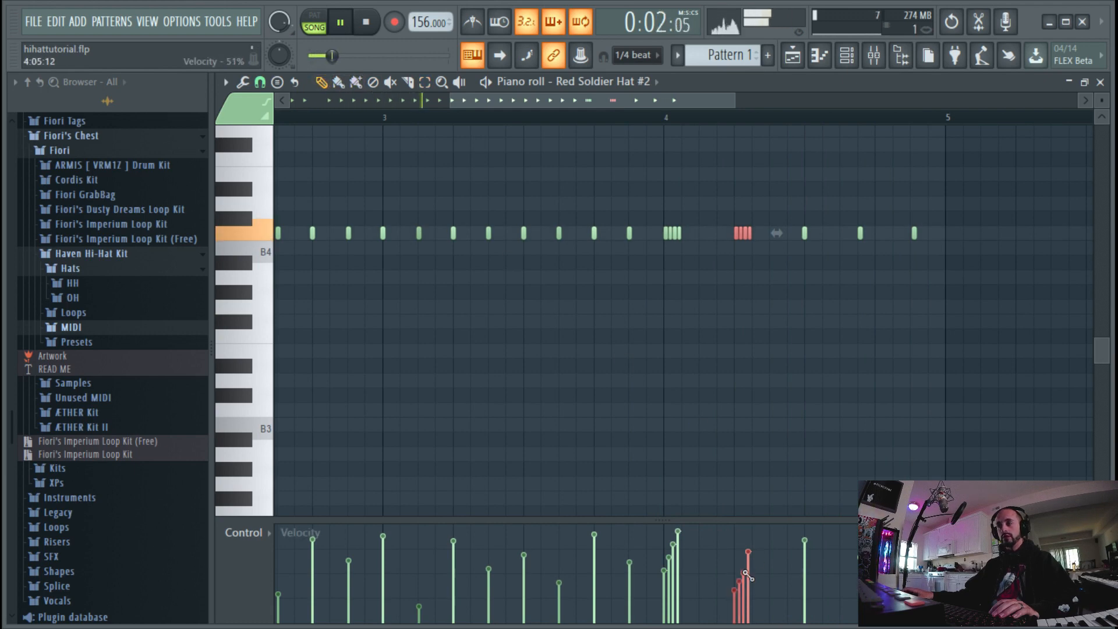
- Pan the first hi-hat roll in bar 4 from right to left and the second from left to right, and clear the selection
click(240, 534)
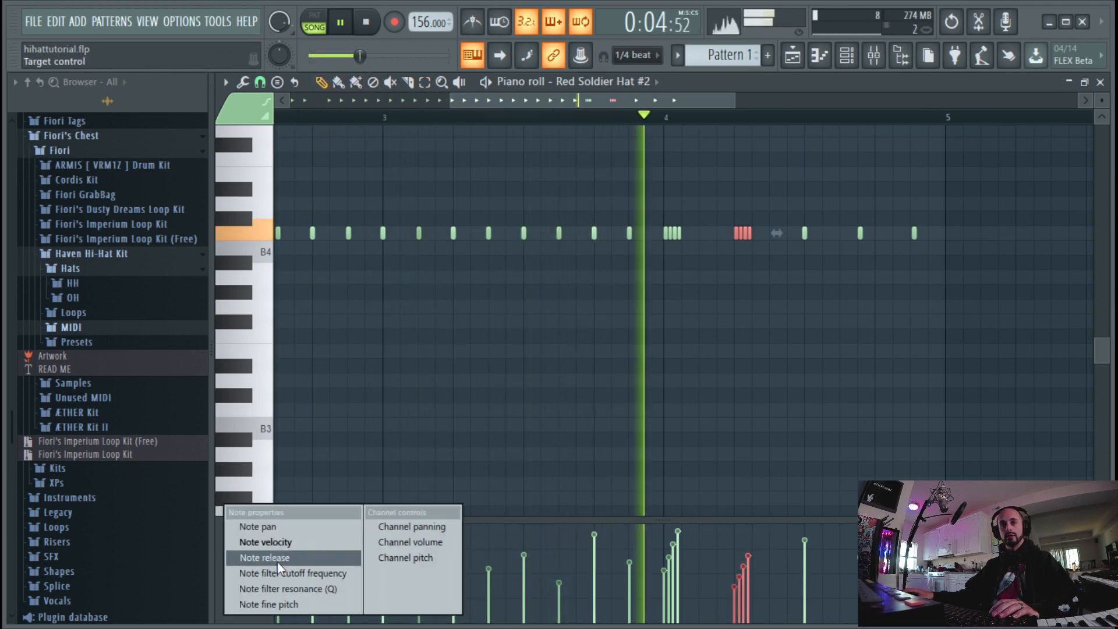
click(283, 528)
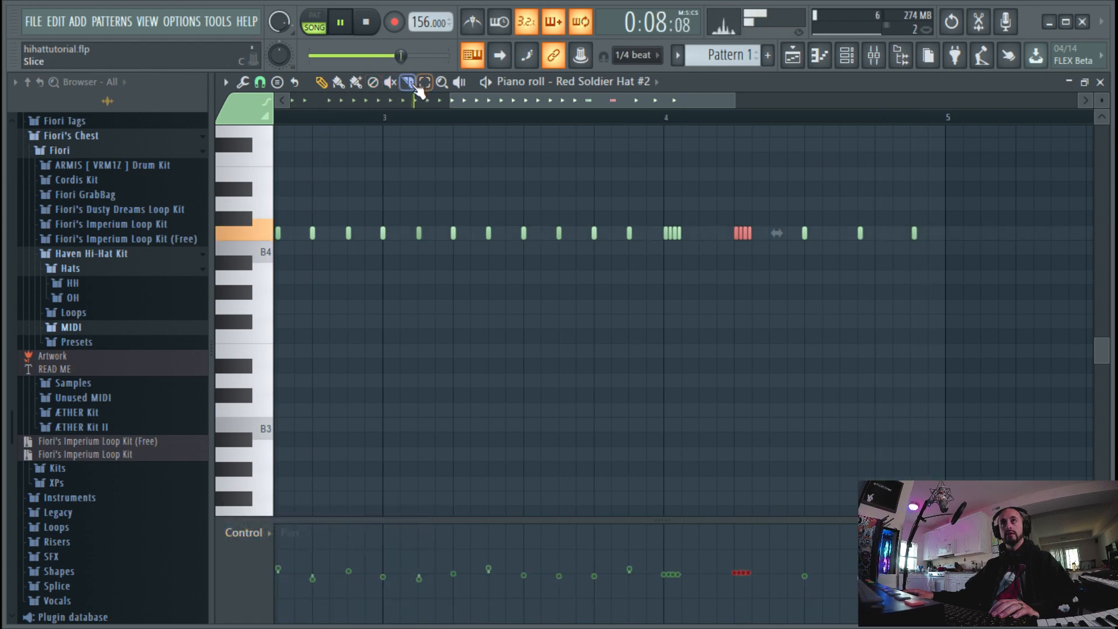
mouse_move(659, 212)
mouse_down()
mouse_move(663, 226)
mouse_move(763, 254)
mouse_up()
click(324, 85)
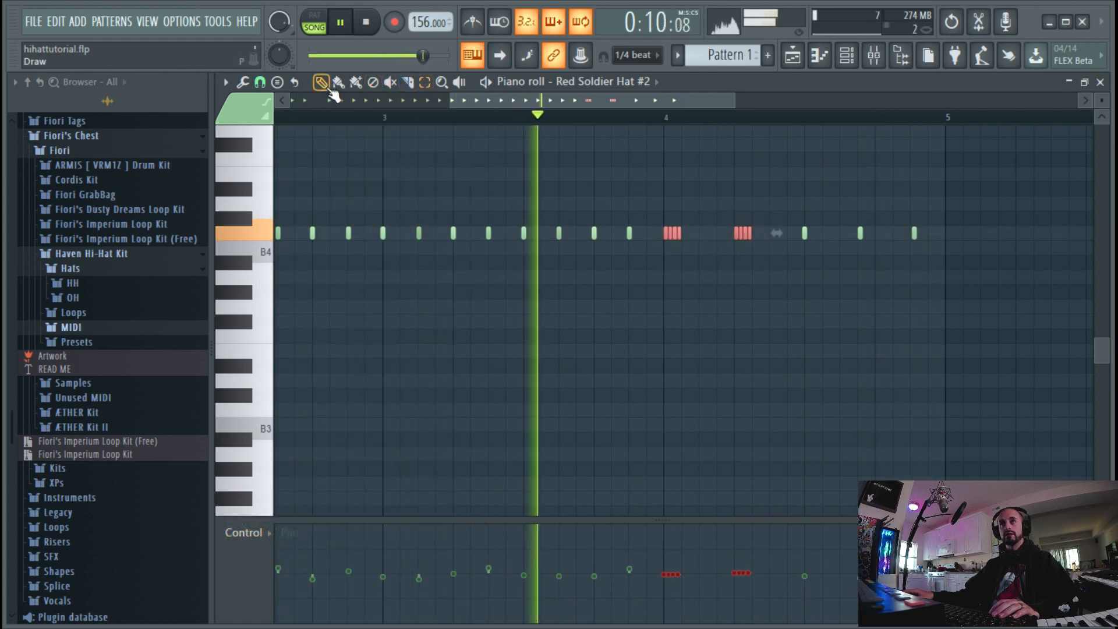
drag(663, 542, 679, 589)
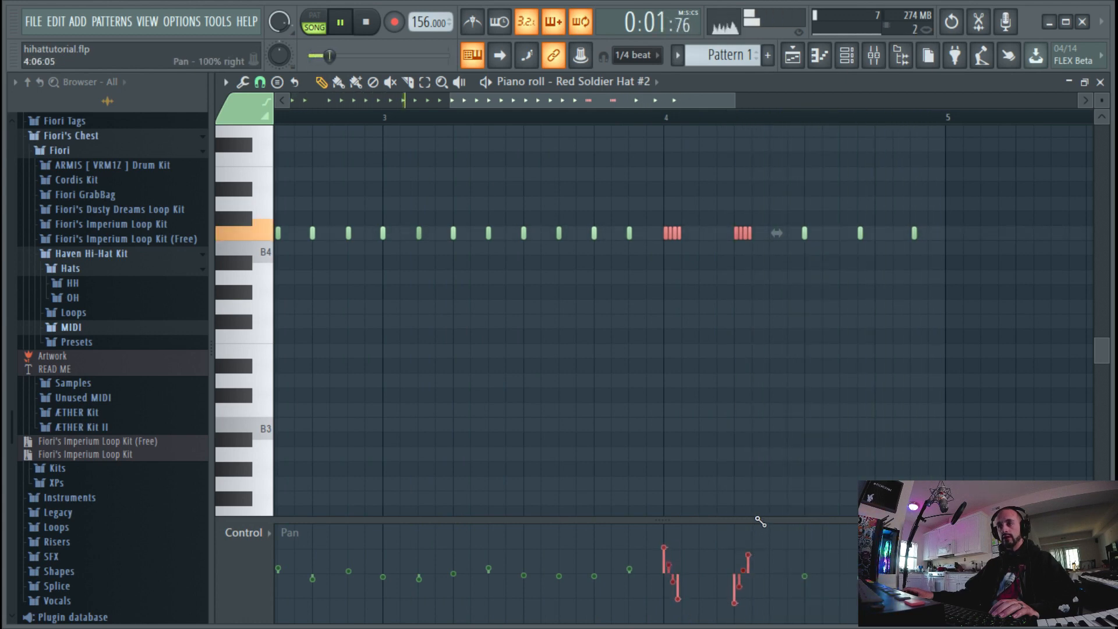
drag(733, 617, 752, 485)
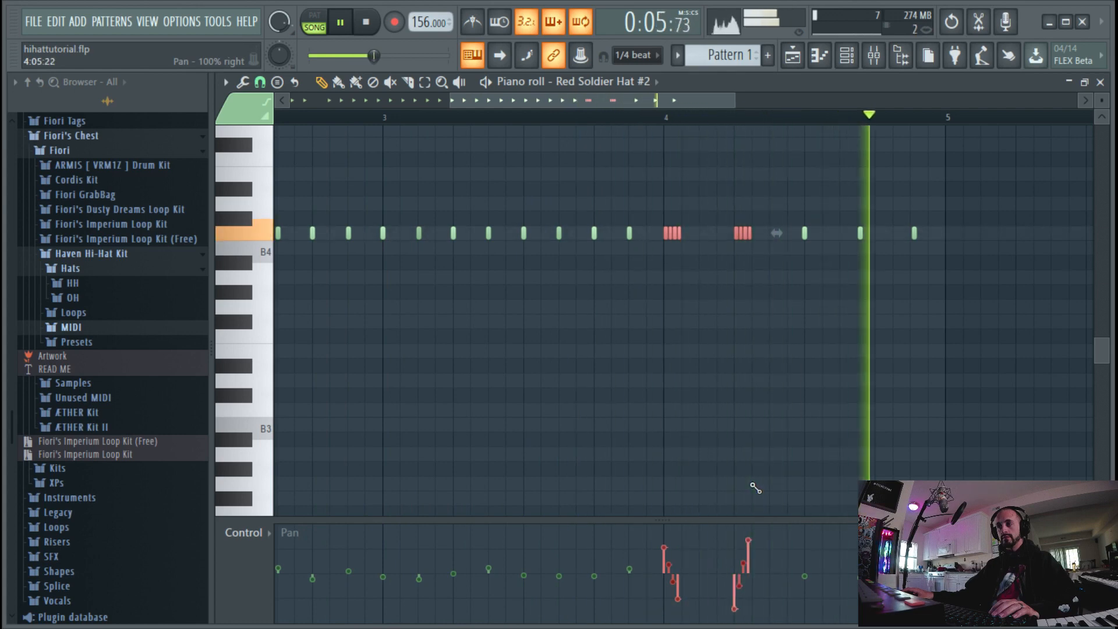
ctrl+click(427, 117)
drag(452, 101, 175, 139)
click(321, 82)
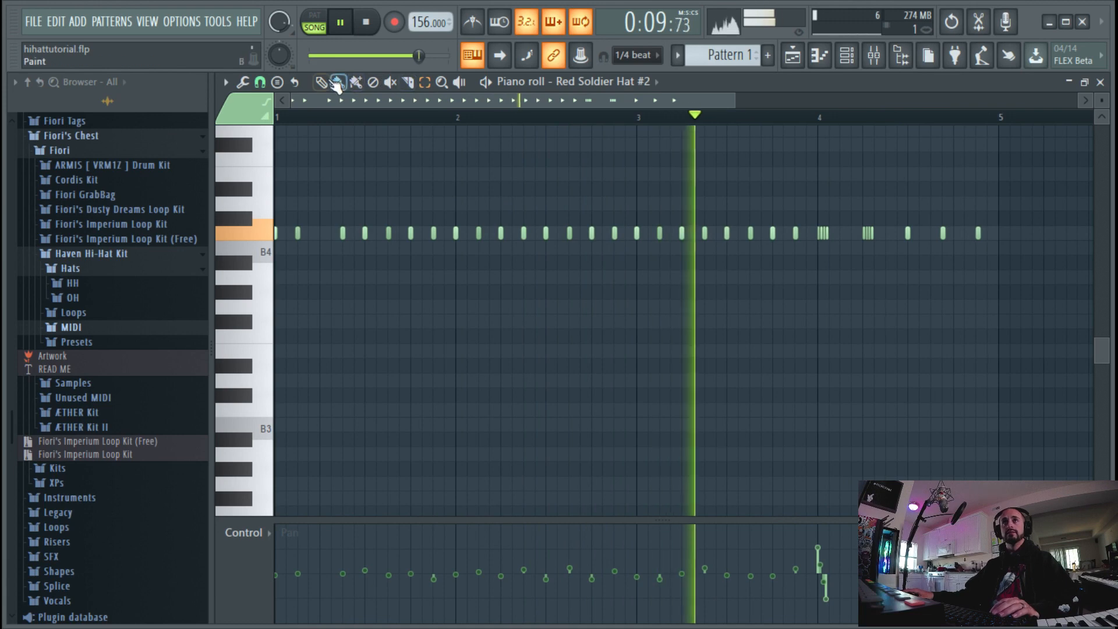
click(245, 532)
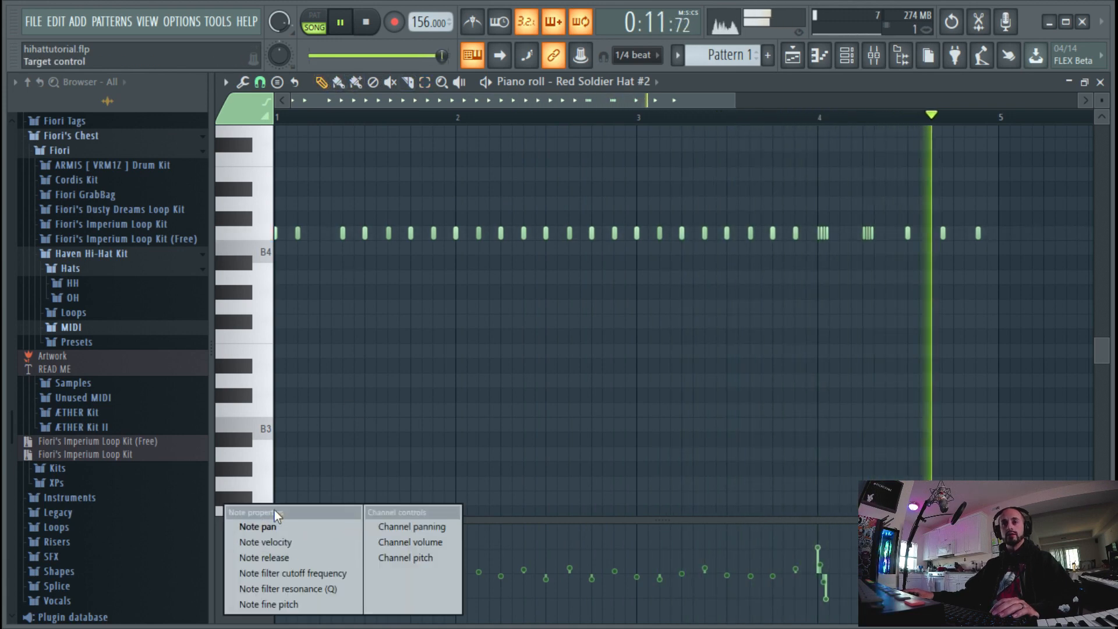
click(218, 534)
click(425, 83)
drag(447, 126, 448, 124)
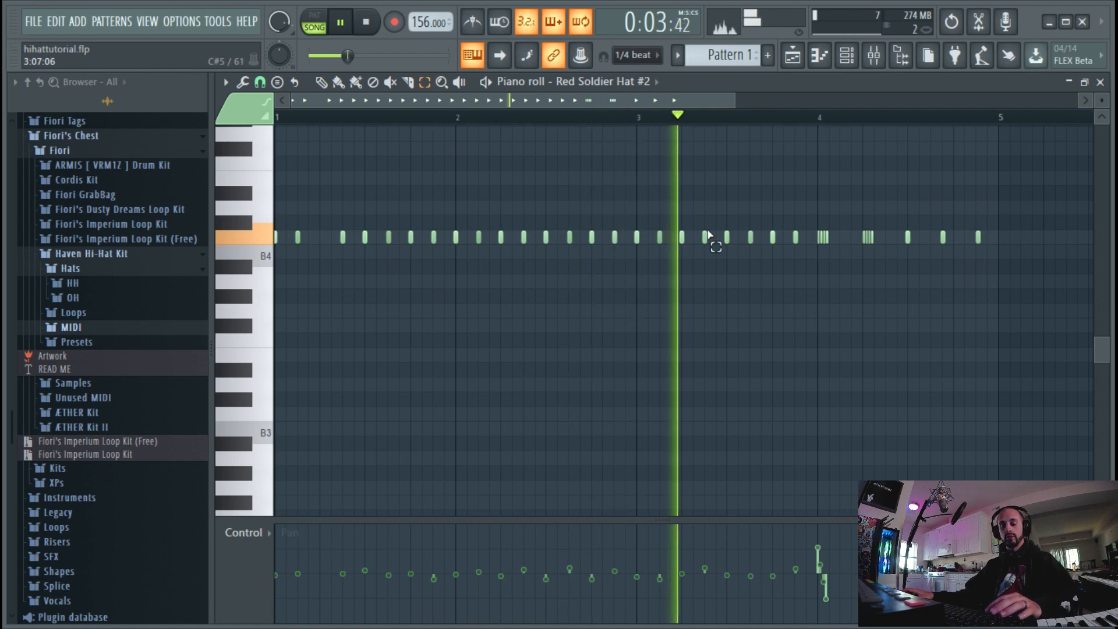
click(321, 82)
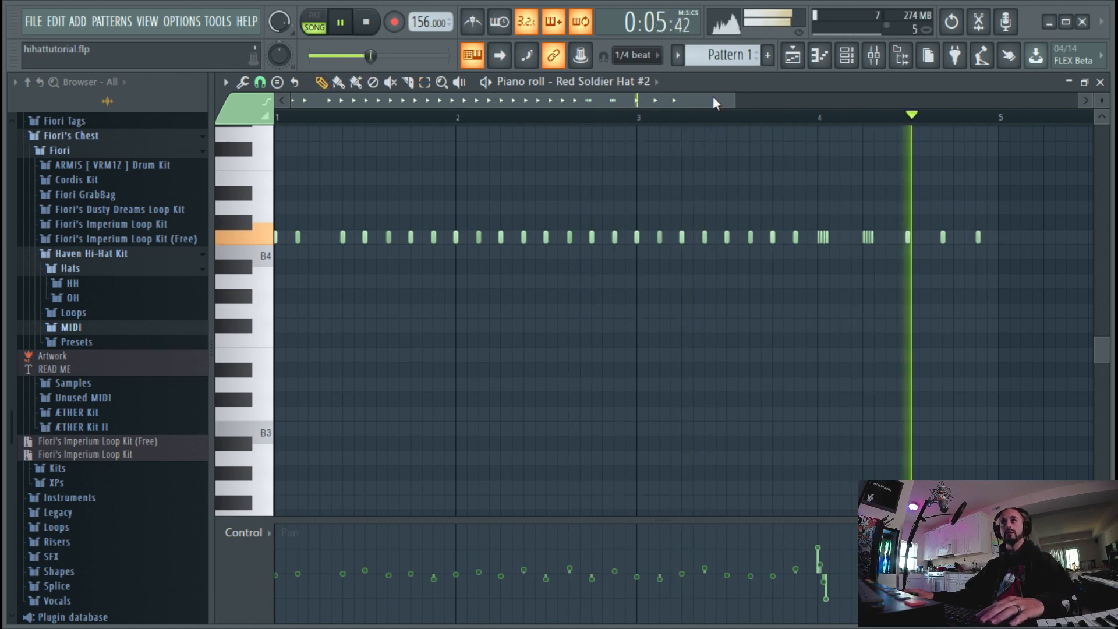
- Start the randomizer on the whole hi-hat pattern and turn its pan and velocity randomization off
drag(734, 105, 876, 105)
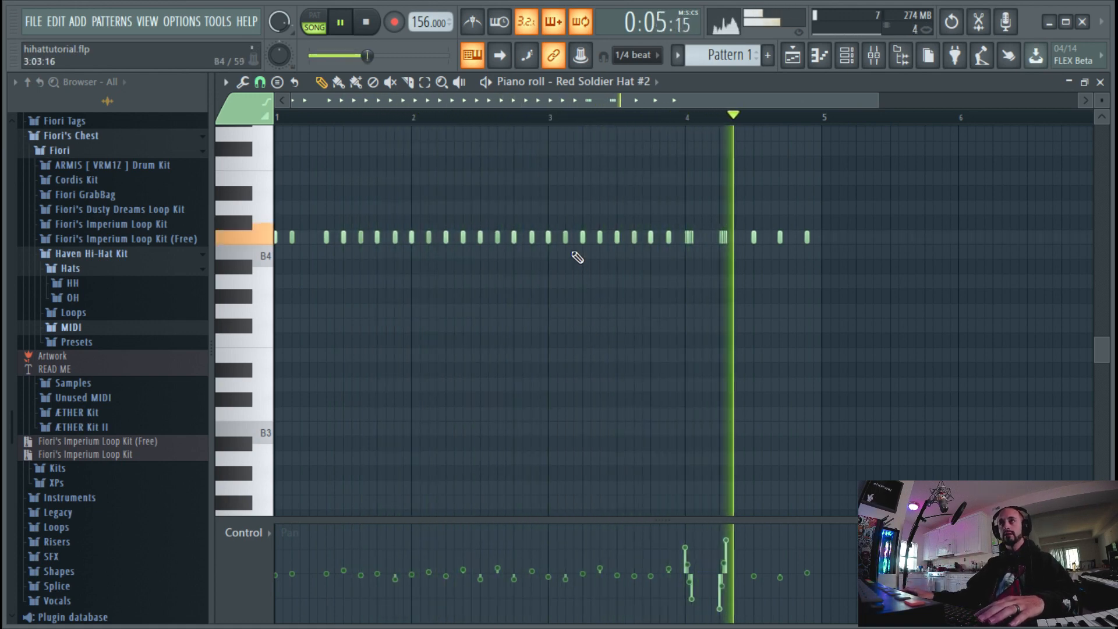
key(alt+r)
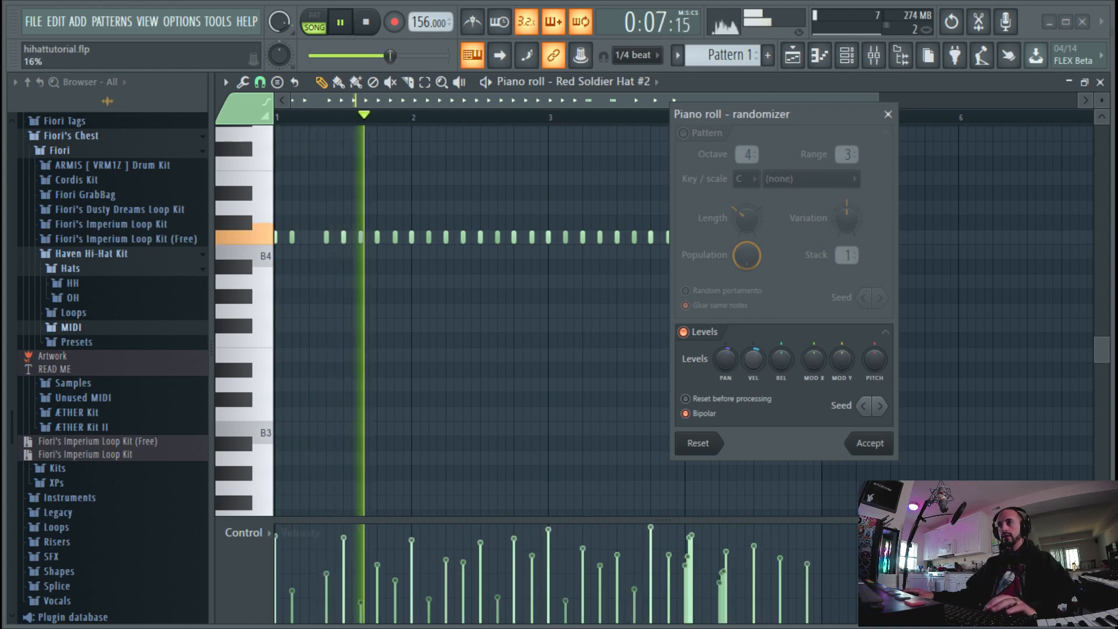
drag(725, 358, 725, 373)
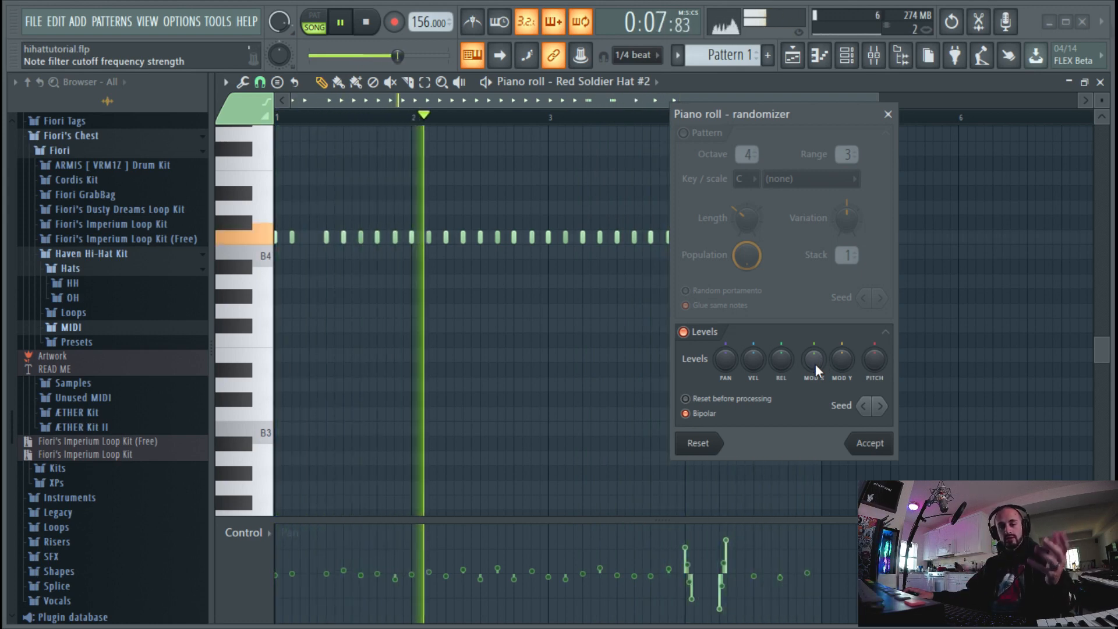
drag(813, 361, 813, 338)
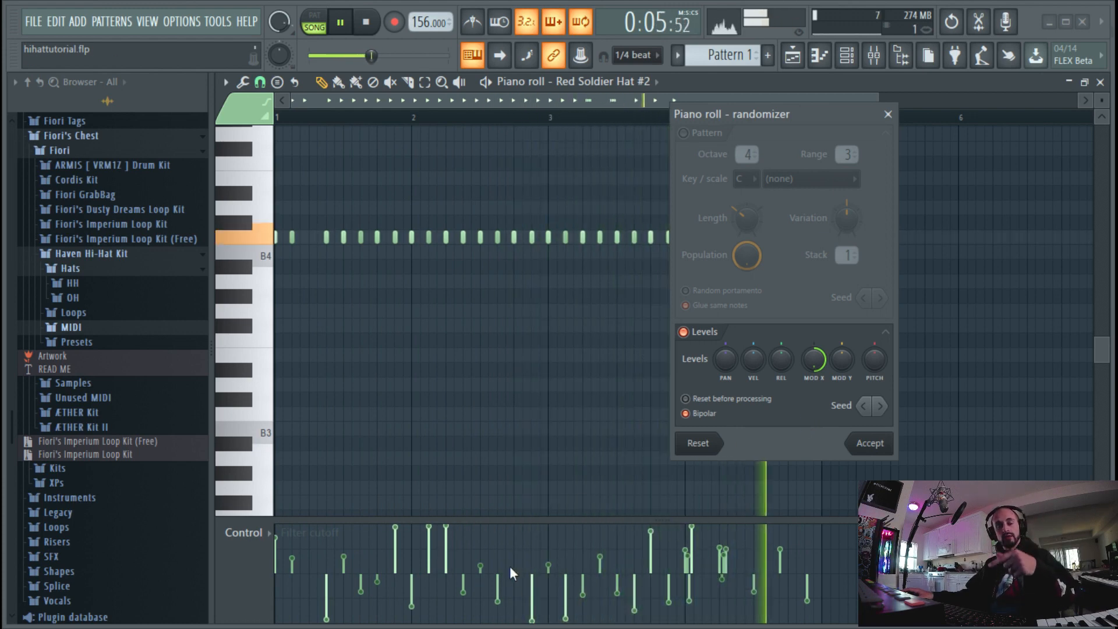
mouse_move(813, 359)
mouse_down()
mouse_move(813, 409)
mouse_move(812, 368)
mouse_up()
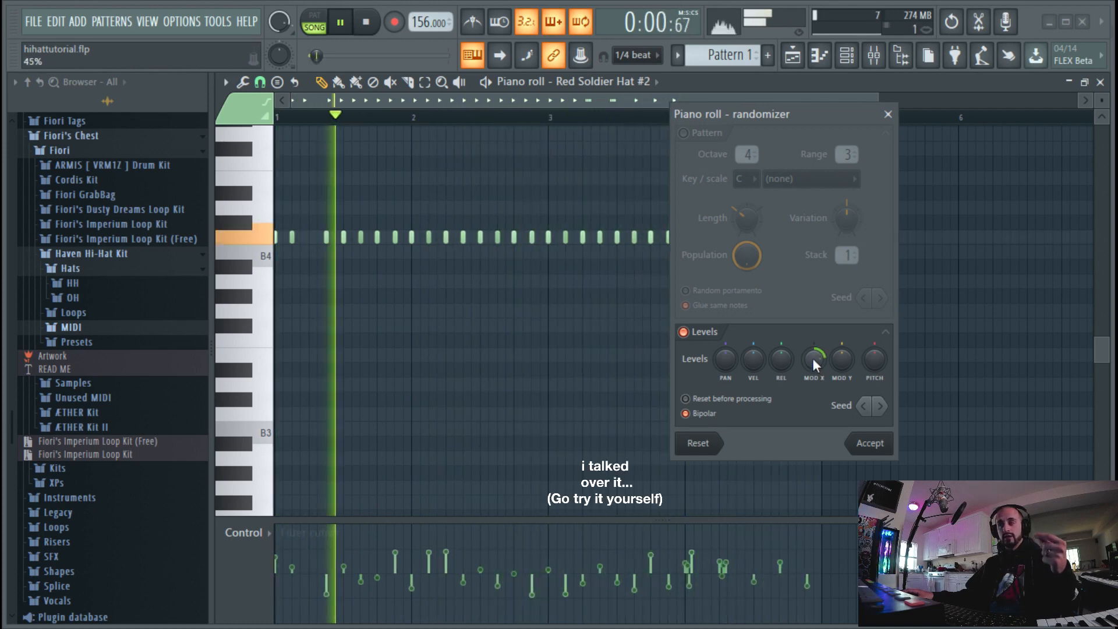
drag(812, 357, 812, 431)
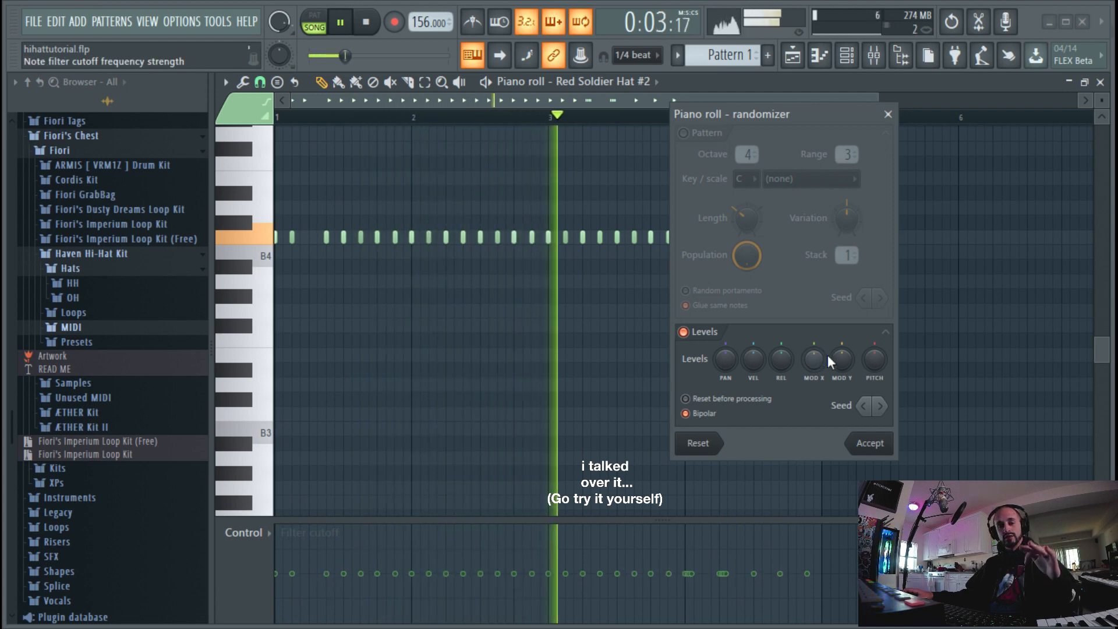
- Randomize the hi-hat notes with slight Mod X and Mod Y amounts and 6% pitch, and accept
drag(824, 362, 824, 338)
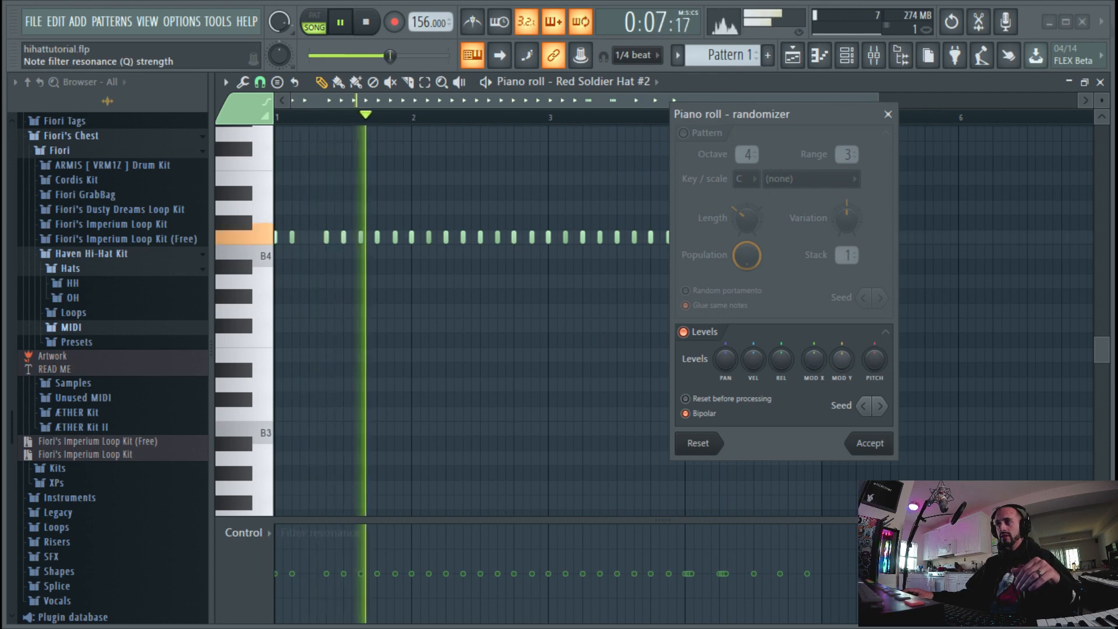
drag(842, 360, 842, 304)
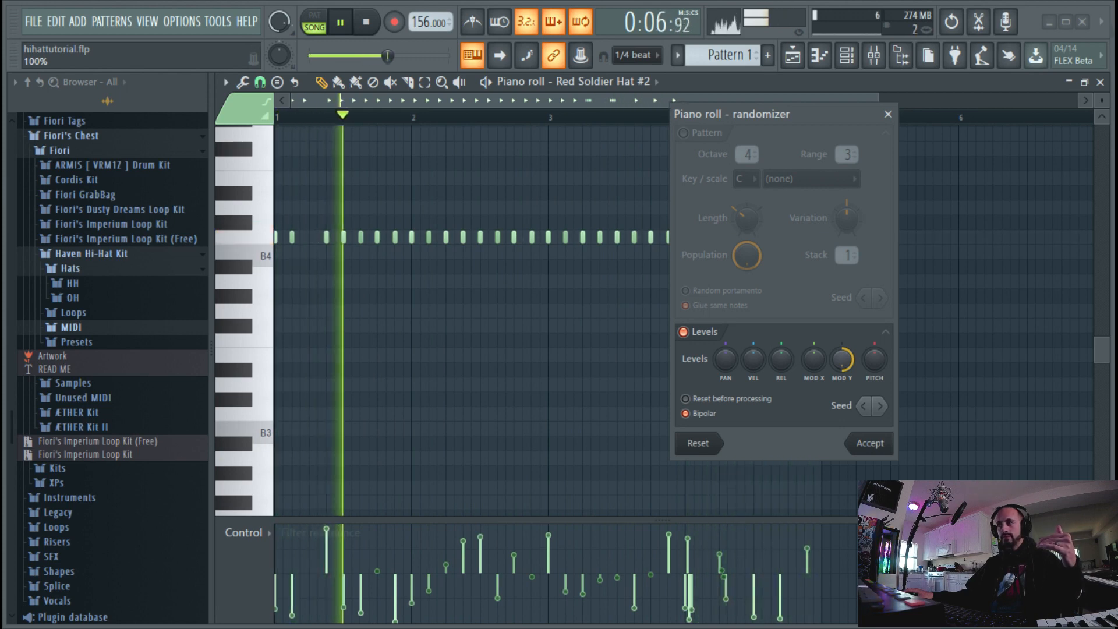
drag(842, 303, 842, 351)
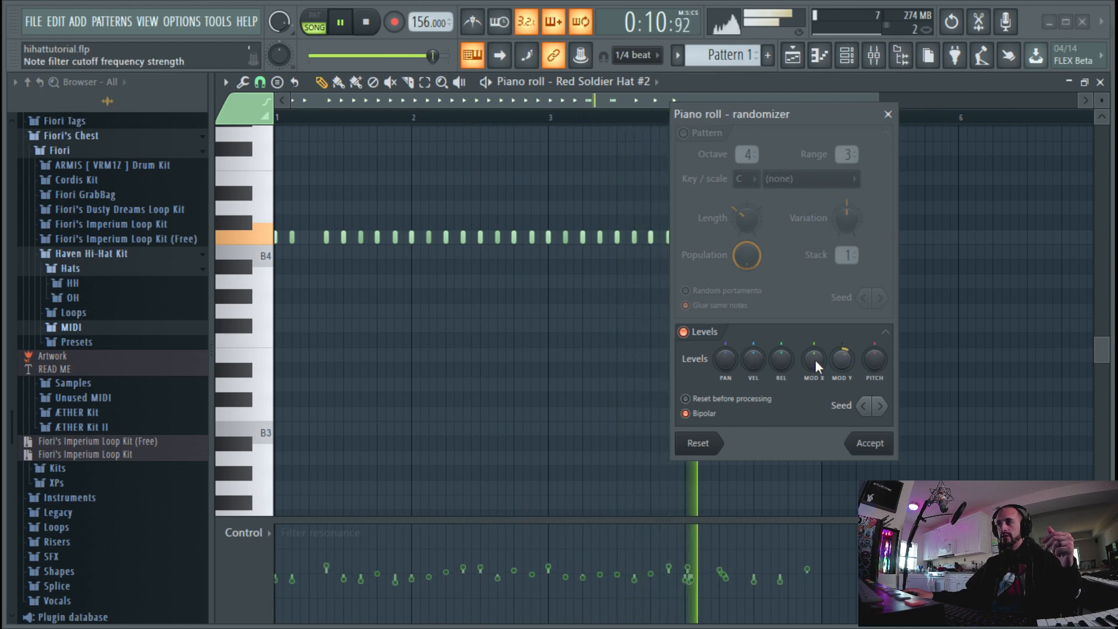
click(868, 361)
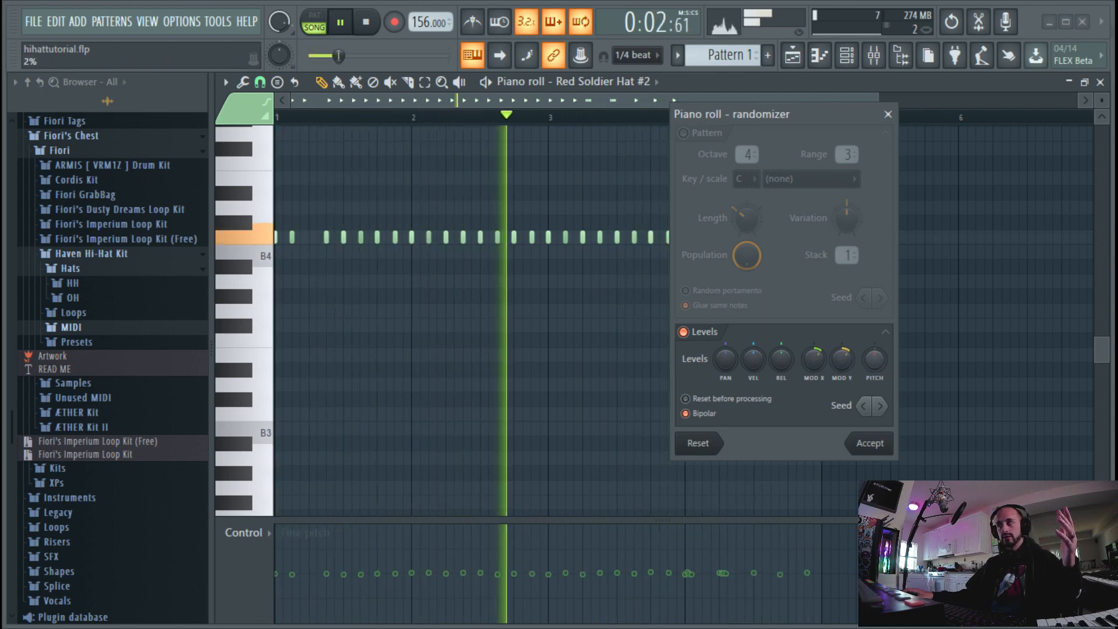
drag(868, 361, 868, 355)
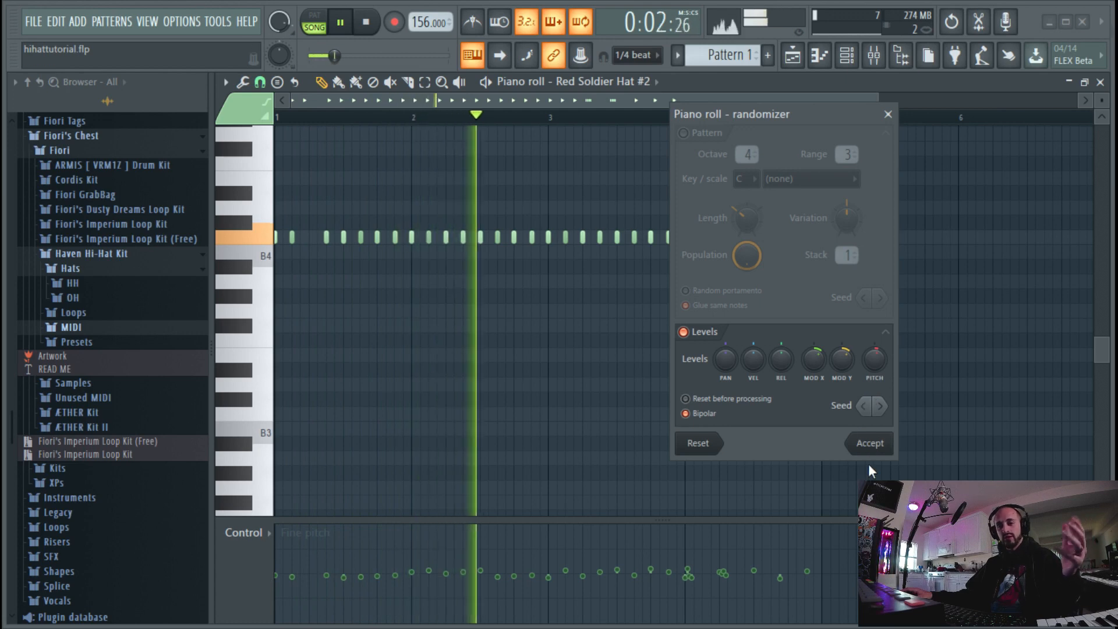
drag(880, 368, 880, 369)
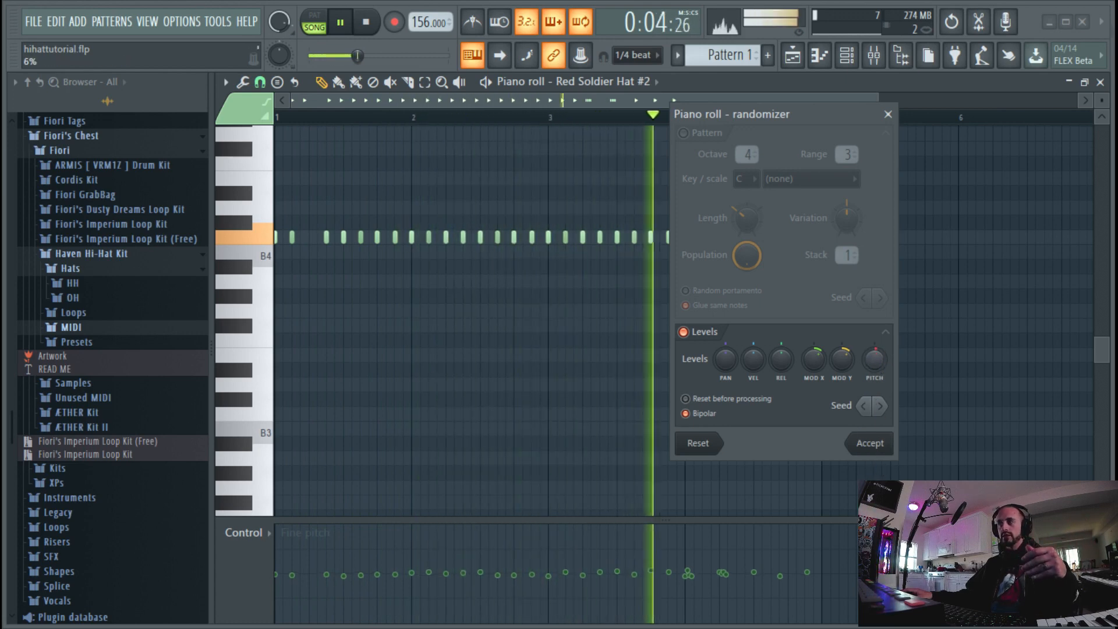
click(882, 446)
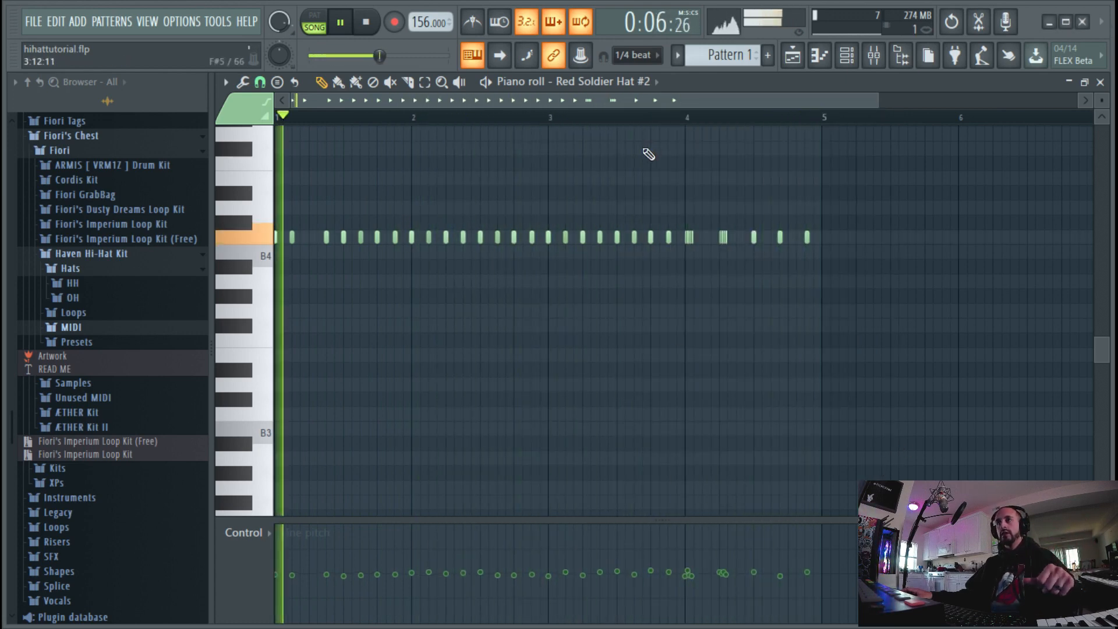
- Show the note filter resonance values and raise the first note of each bar
click(424, 82)
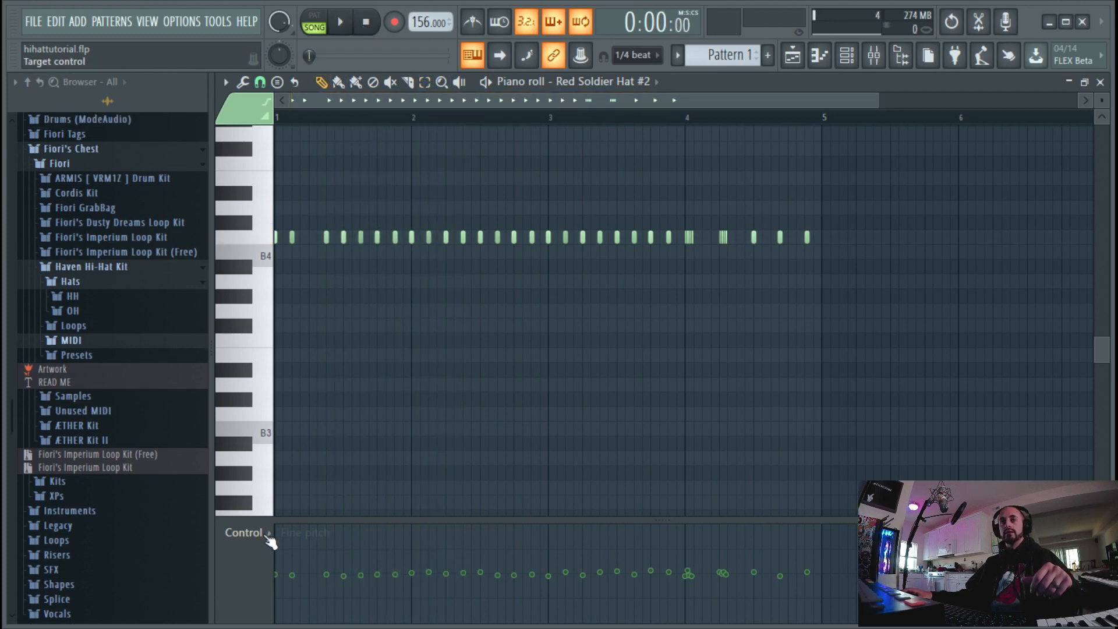
click(269, 536)
click(329, 589)
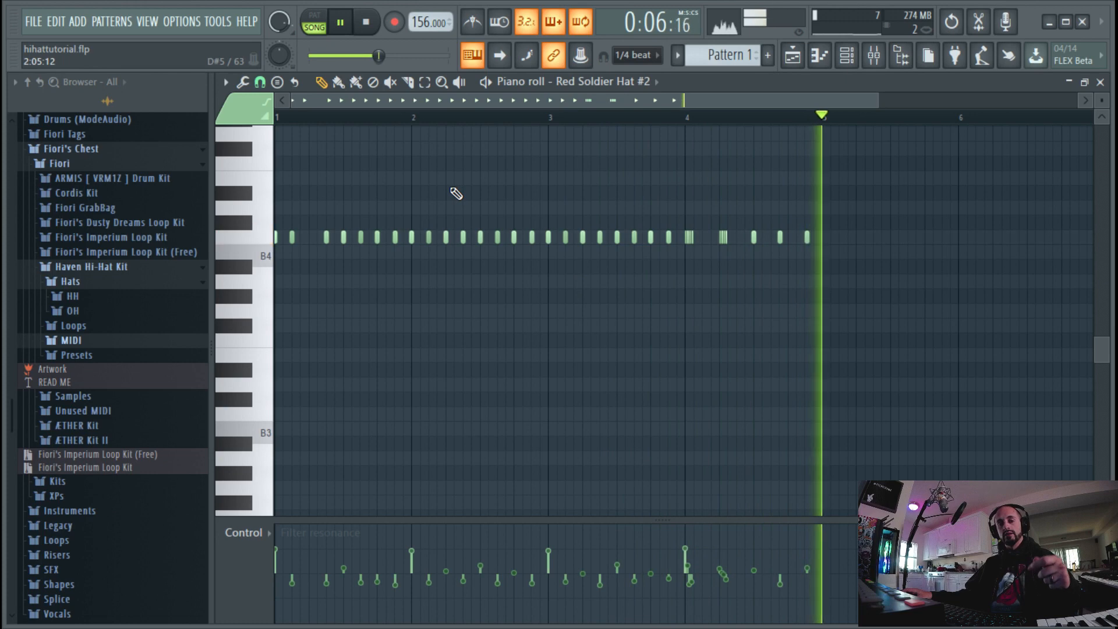
- Set the time shift of the Red Soldier Hat #2 channel to 0:01 and return to the piano roll
click(847, 56)
click(473, 282)
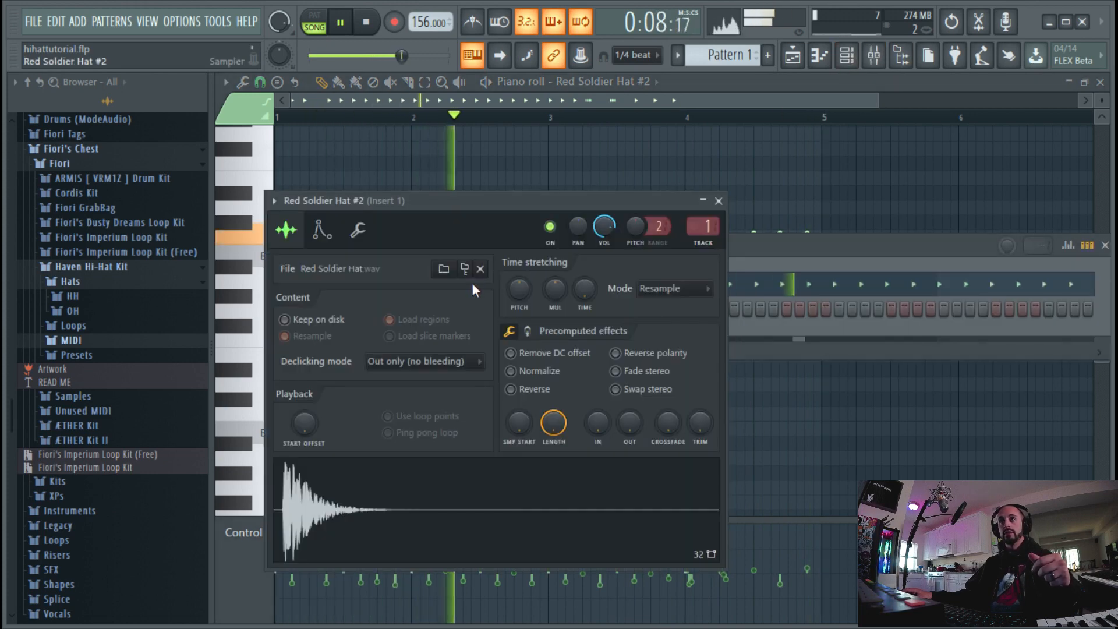
click(359, 233)
drag(574, 289, 574, 276)
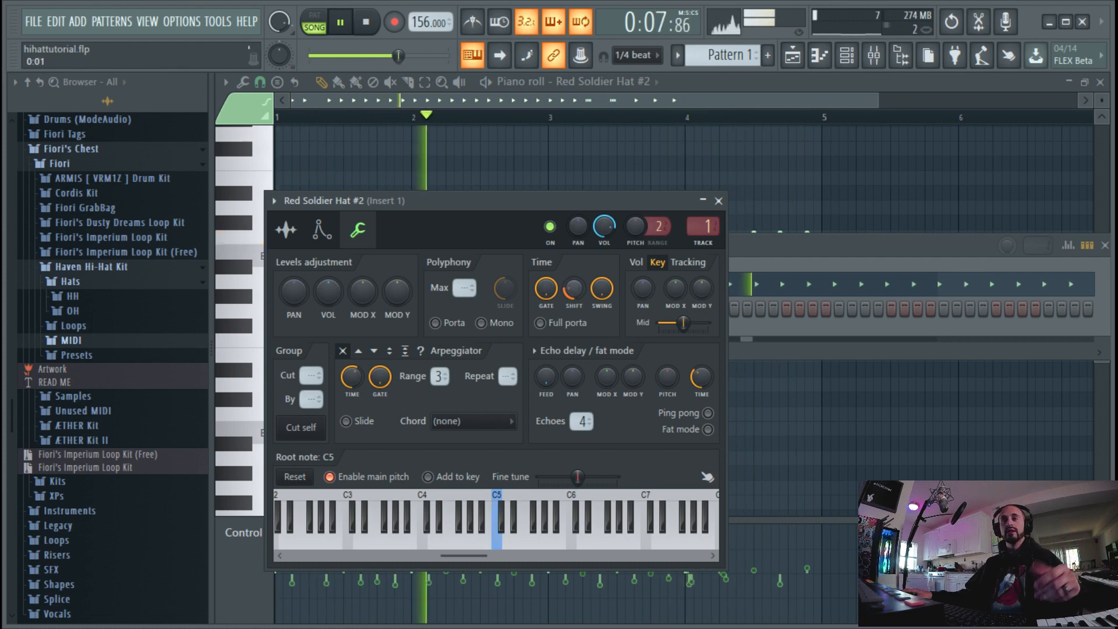
click(704, 202)
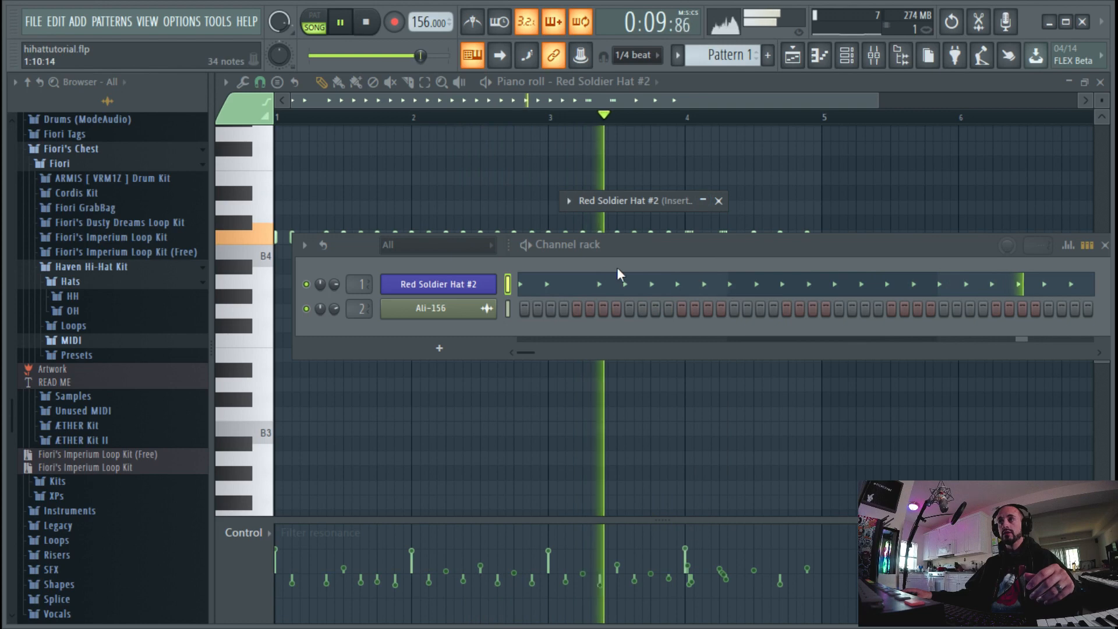
key(F6)
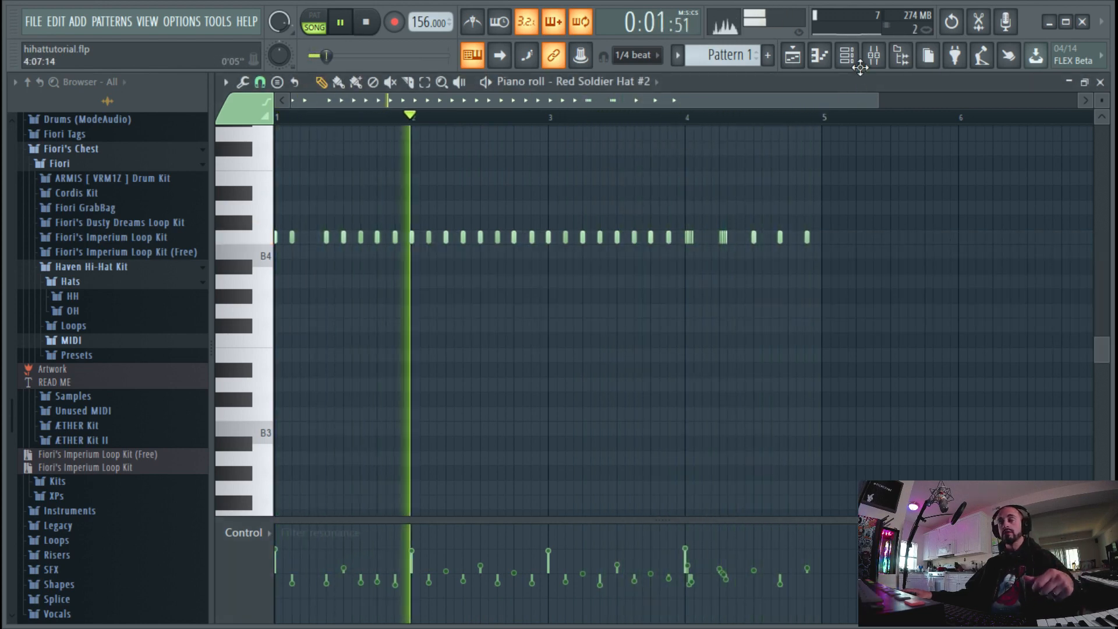
- Stop playback, lower the note filter cutoff on the first hi-hat note of each bar, and play the loop again
click(366, 22)
click(873, 58)
click(262, 541)
click(303, 579)
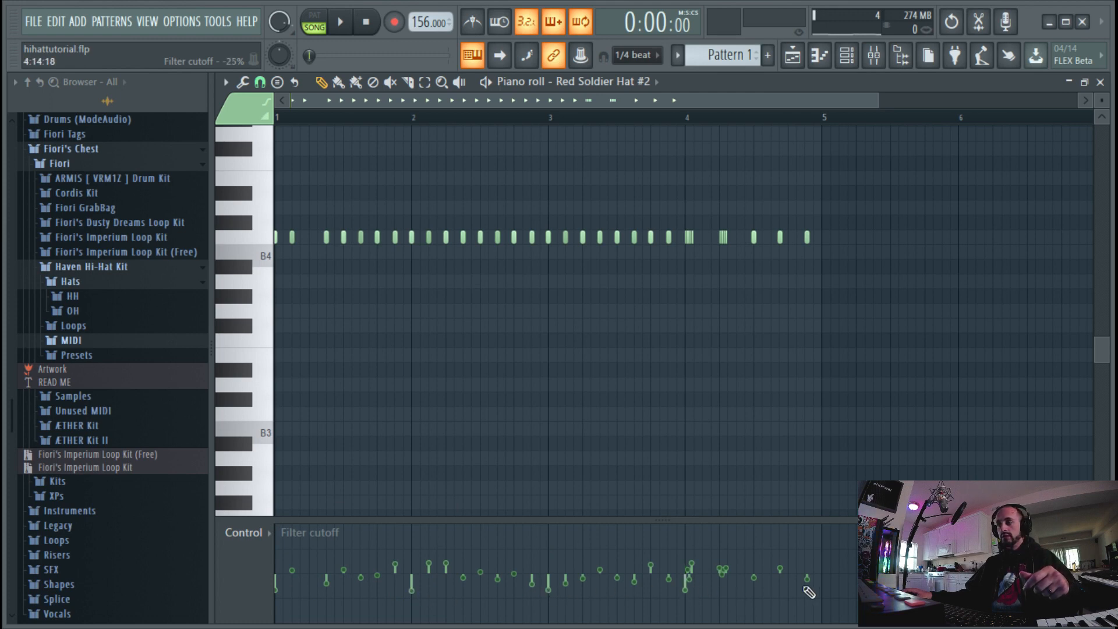
click(343, 26)
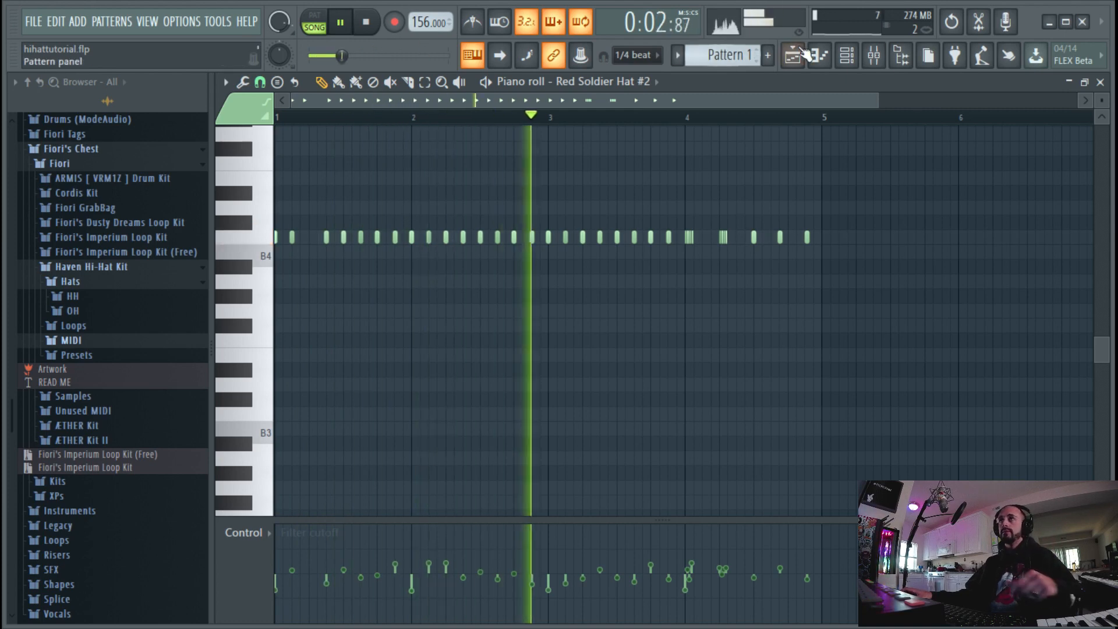
- Stop playback, clone the Red Soldier Hat #2 channel, and fill every second step of the clone
click(880, 57)
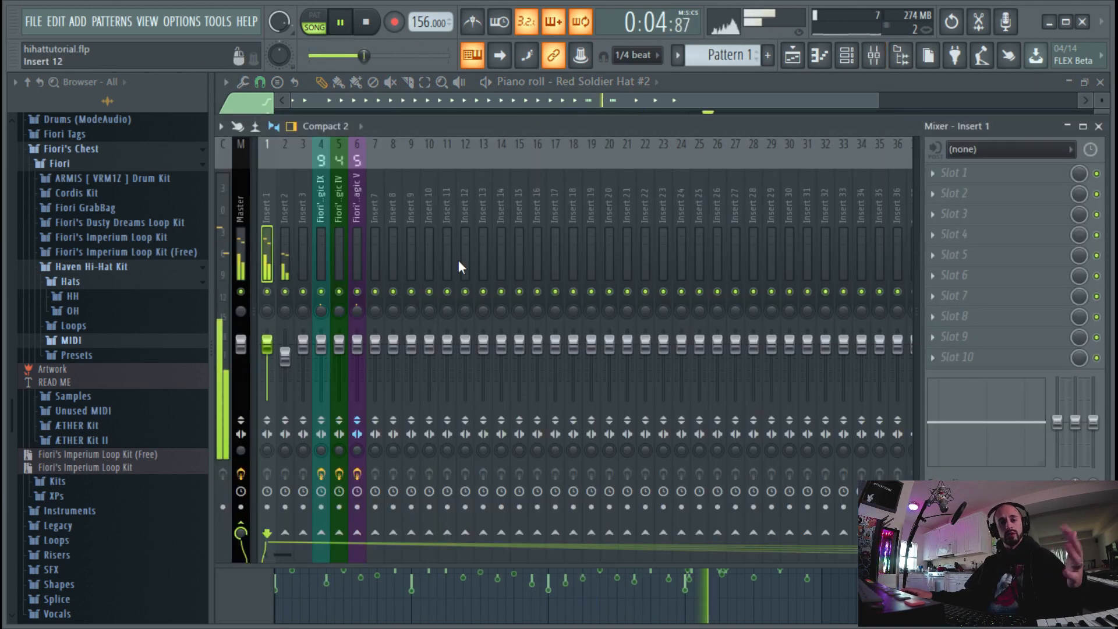
click(366, 25)
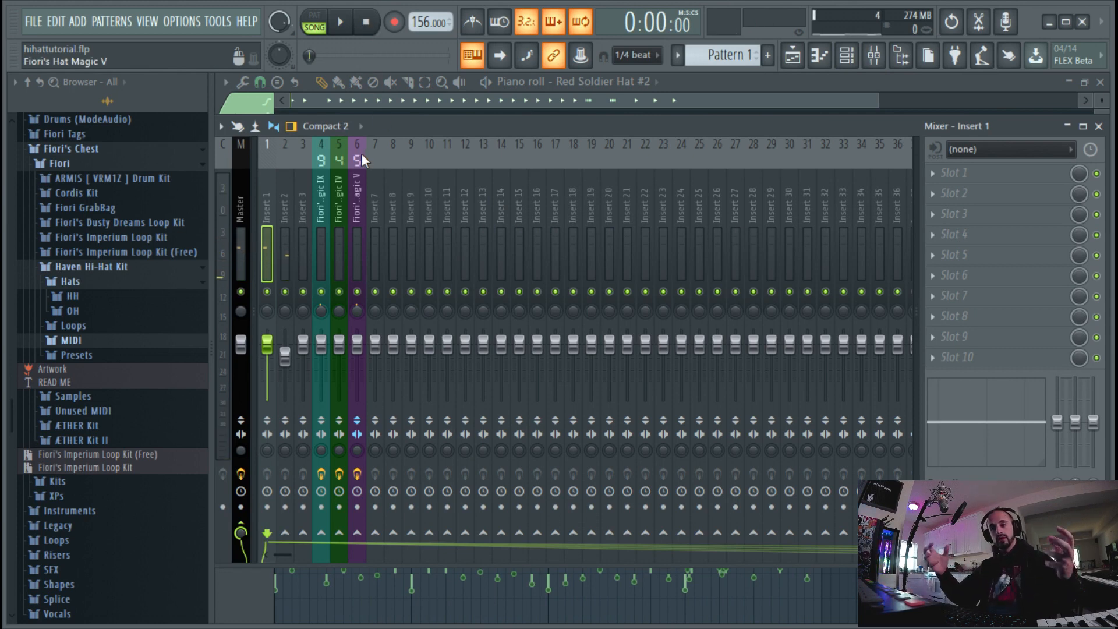
click(846, 56)
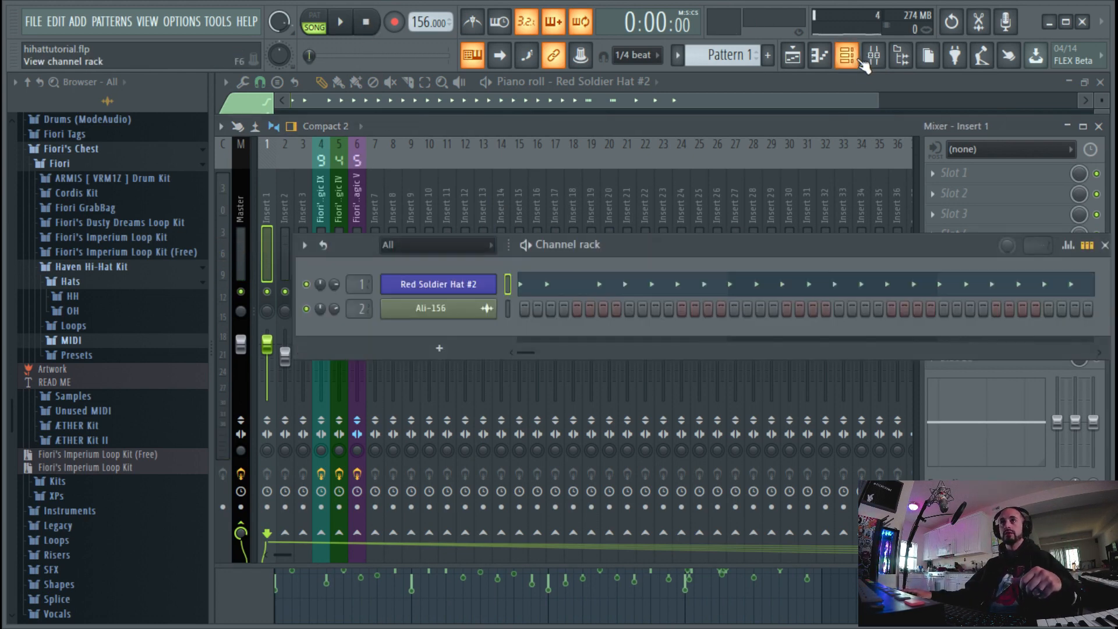
right_click(494, 281)
click(563, 437)
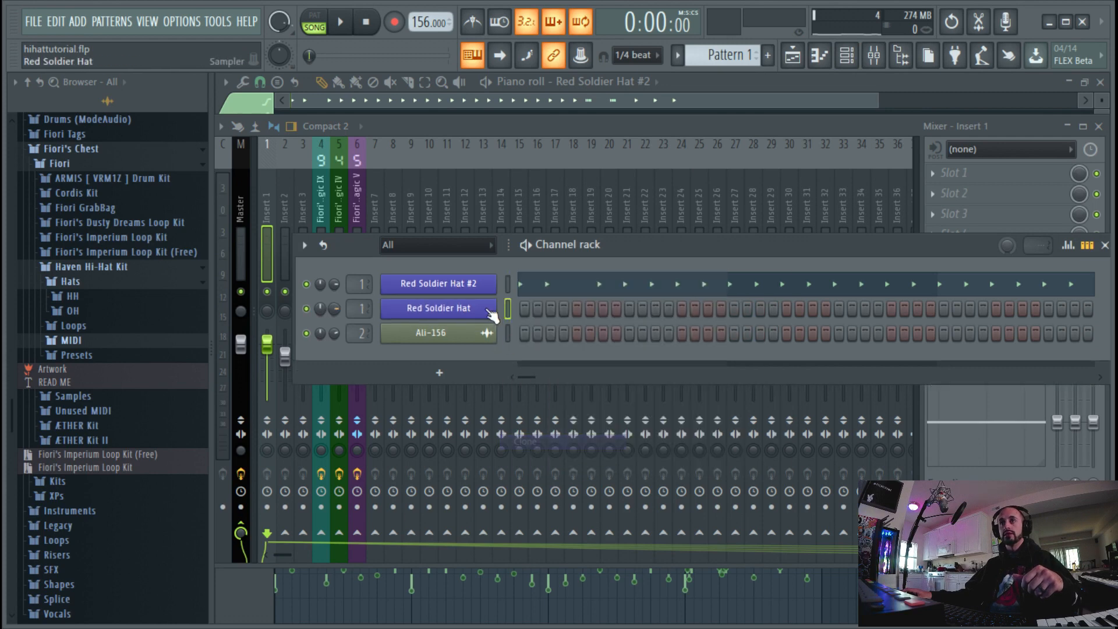
right_click(494, 307)
click(663, 358)
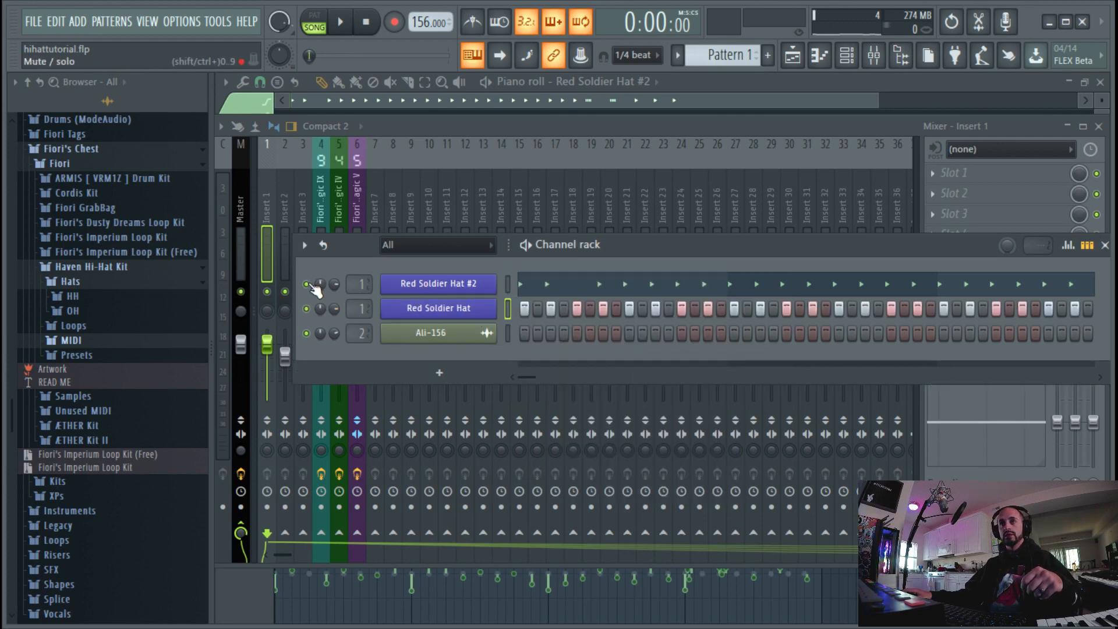
- Play the loop and compare the plain Red Soldier Hat with the humanized Red Soldier Hat #2 by swapping which one is muted
key(space)
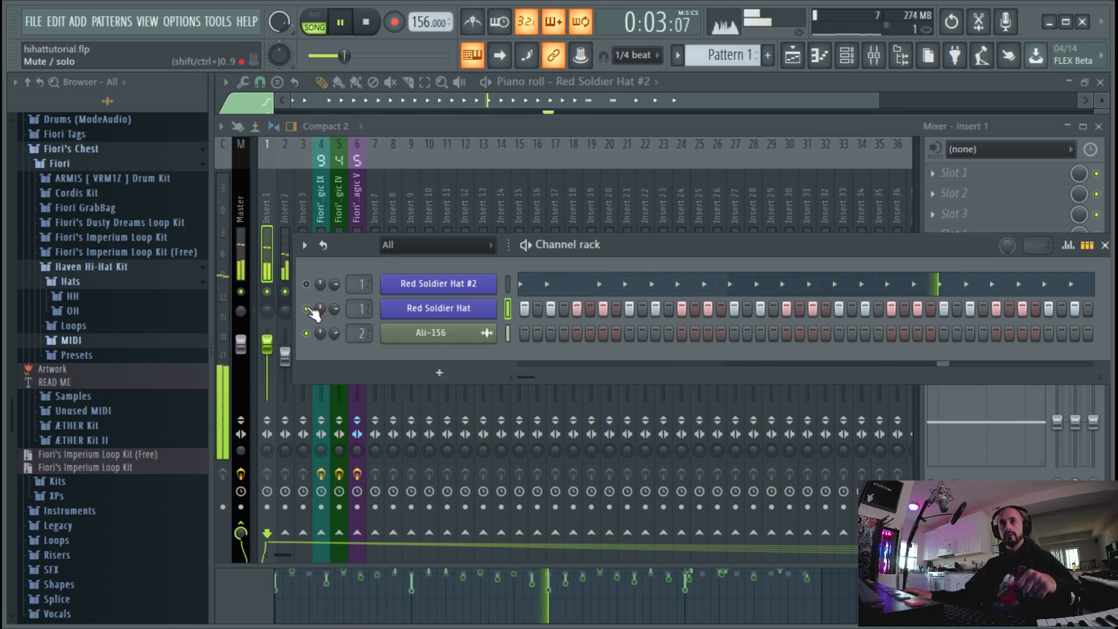
click(307, 308)
click(307, 286)
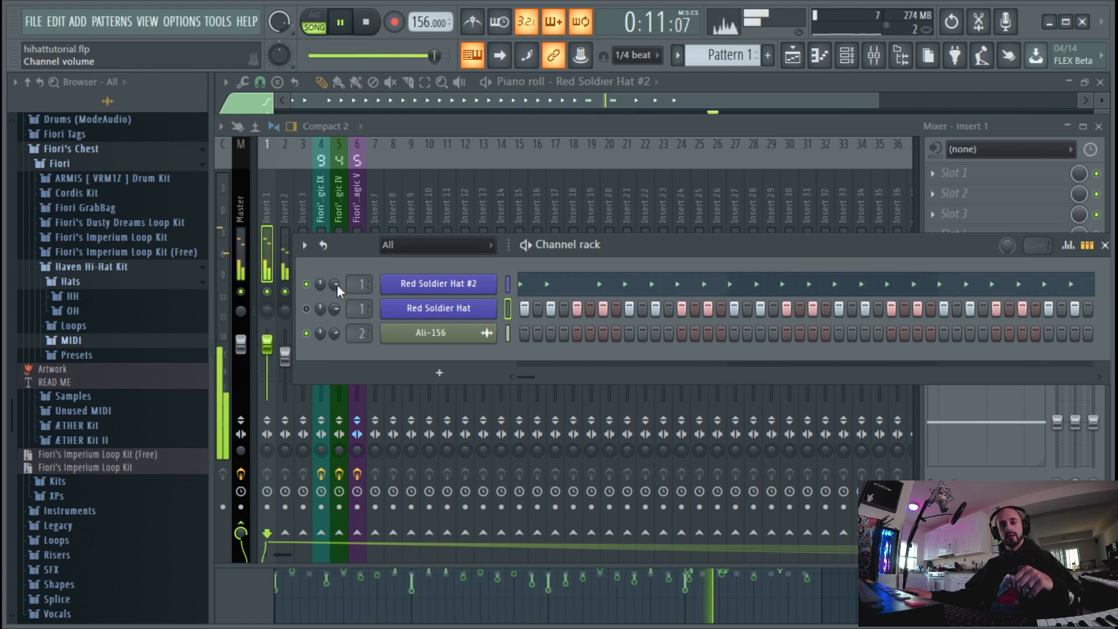
key(space)
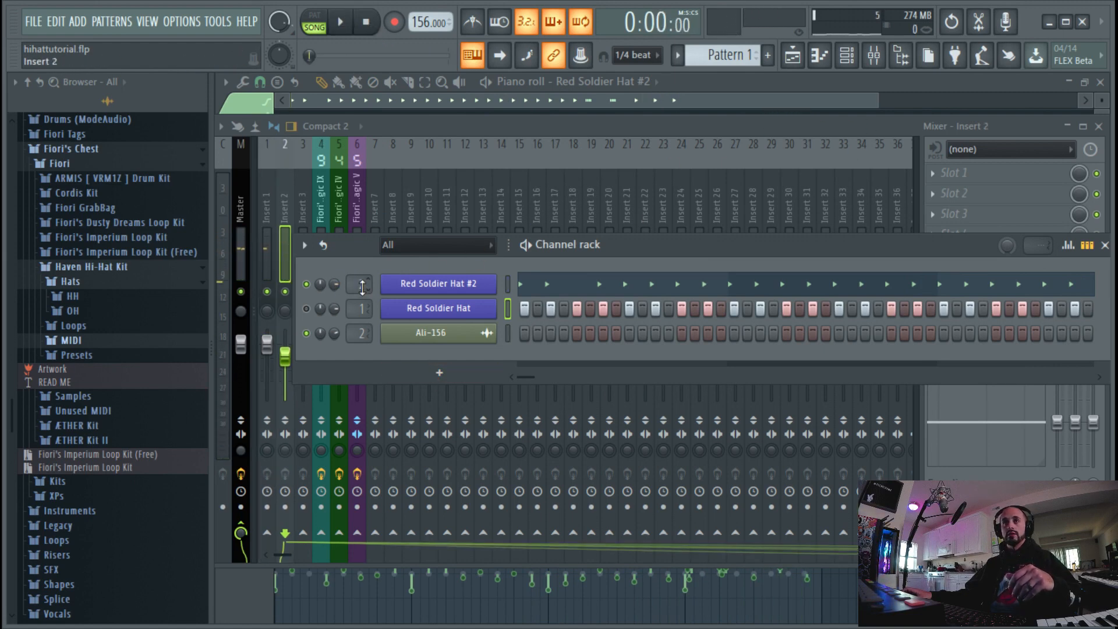
- Route Red Soldier Hat #2 to mixer track 4, Fiori's Hat Magic IX, and audition the loop through its effects
scroll(364, 285, up, 3)
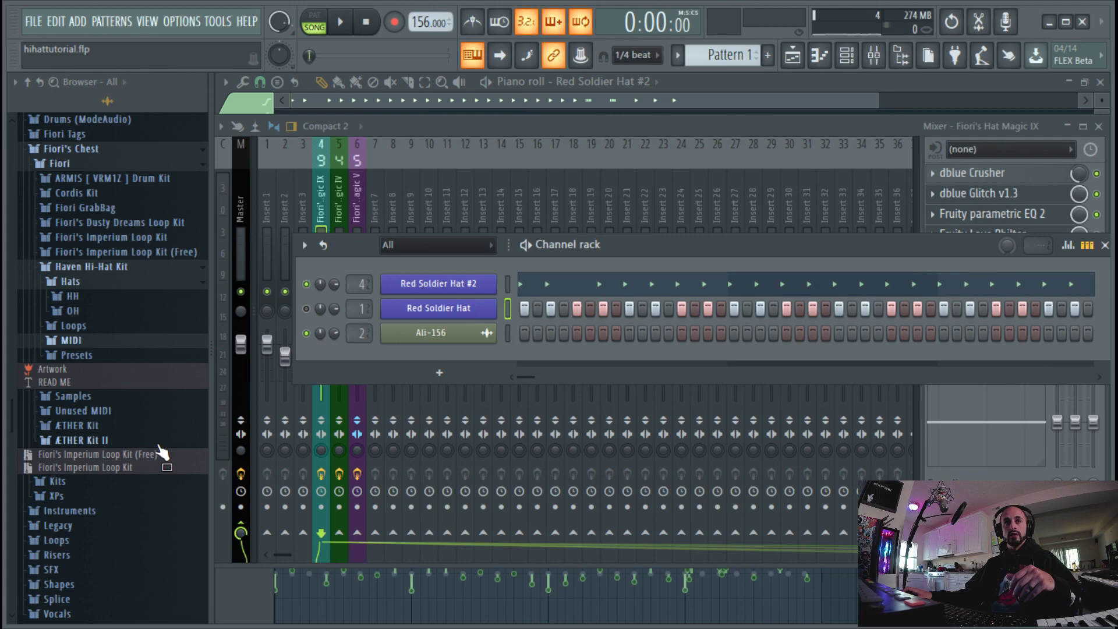
click(118, 268)
click(320, 206)
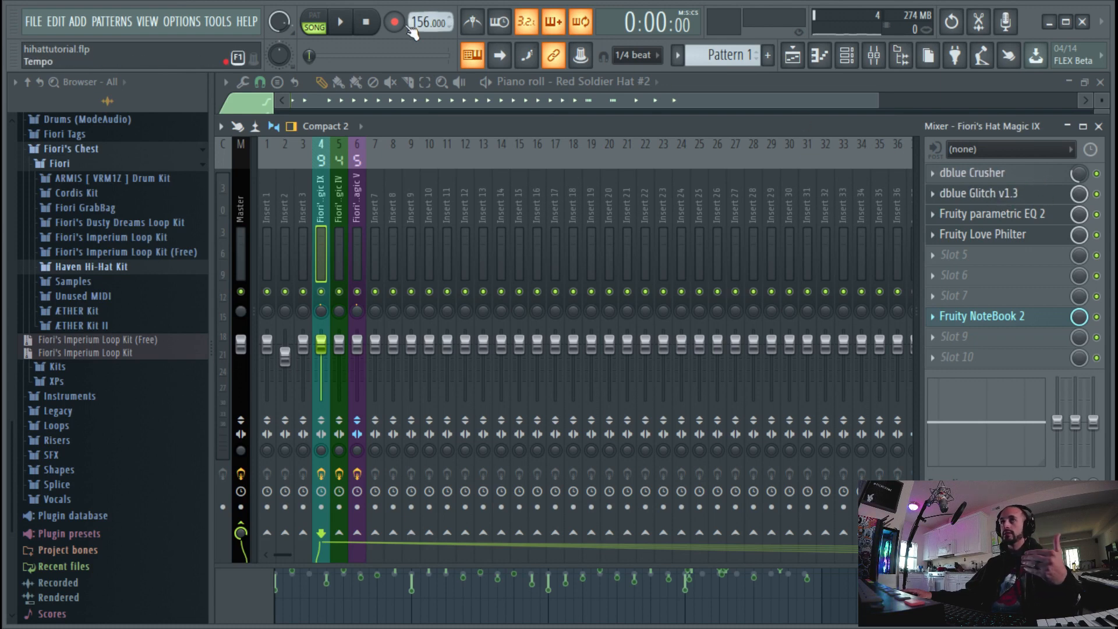
click(342, 25)
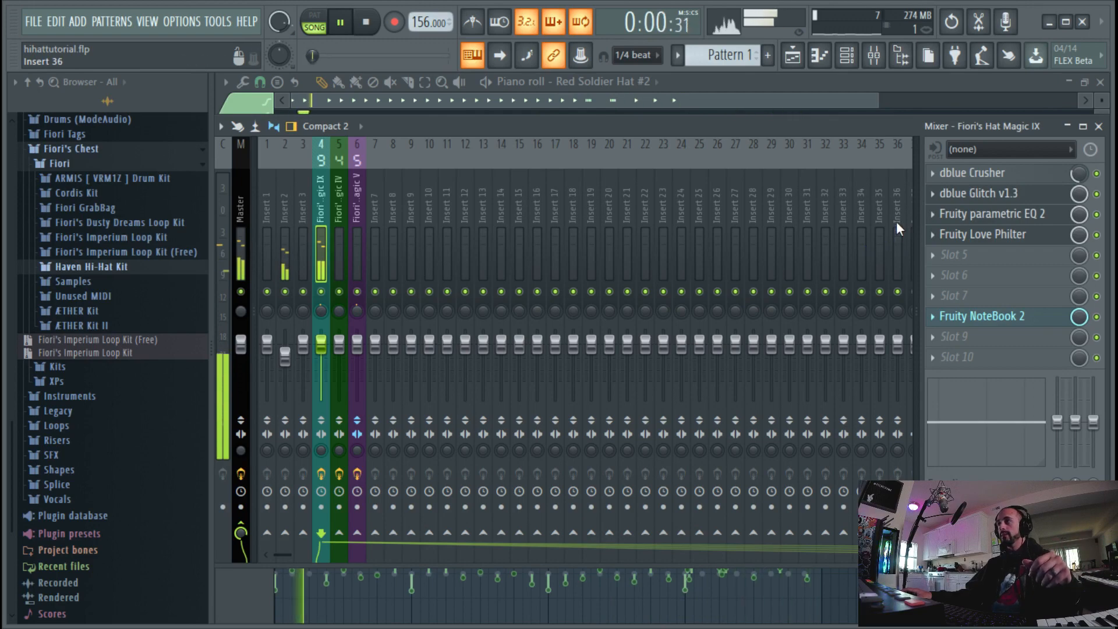
click(481, 105)
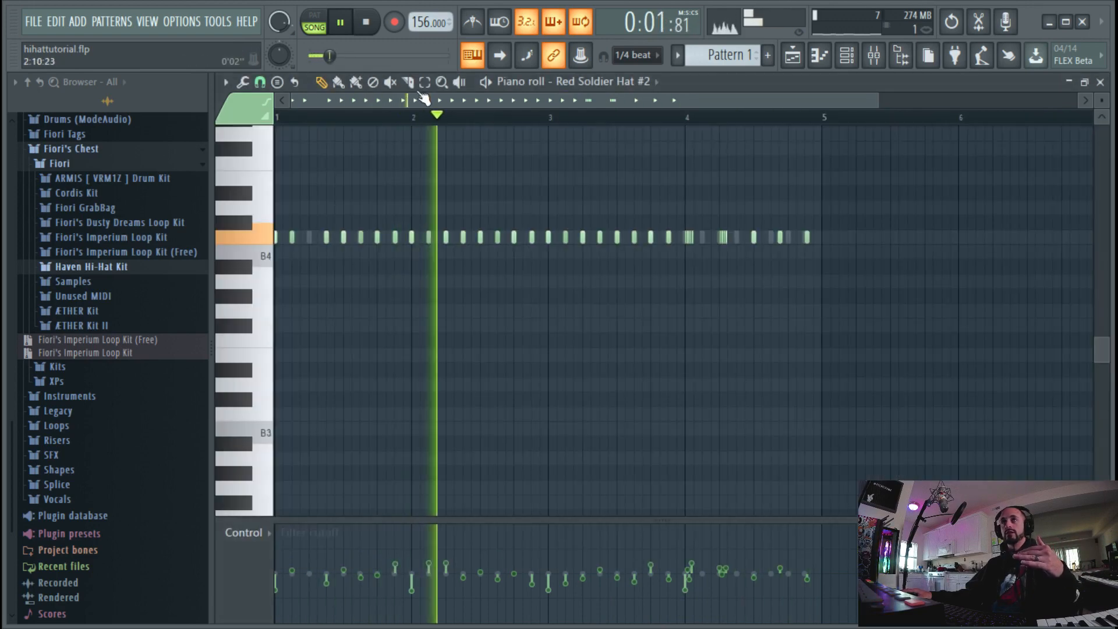
click(366, 25)
- Swap the active hat to the plain Red Soldier Hat, route it to mixer track 4, and audition it while inspecting dblue Glitch
key(F6)
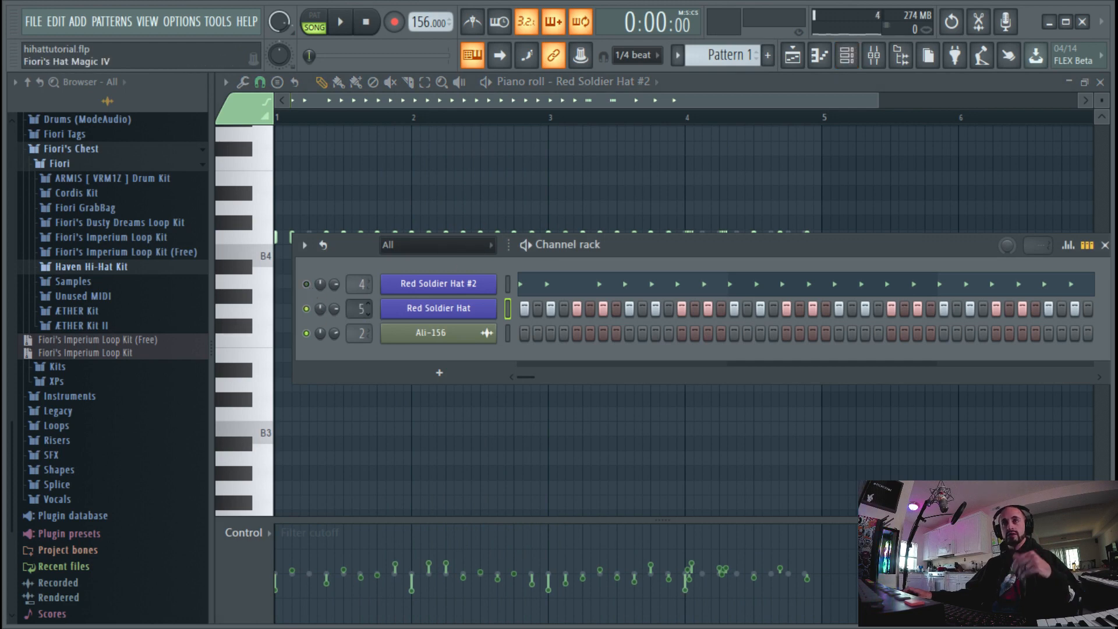
key(space)
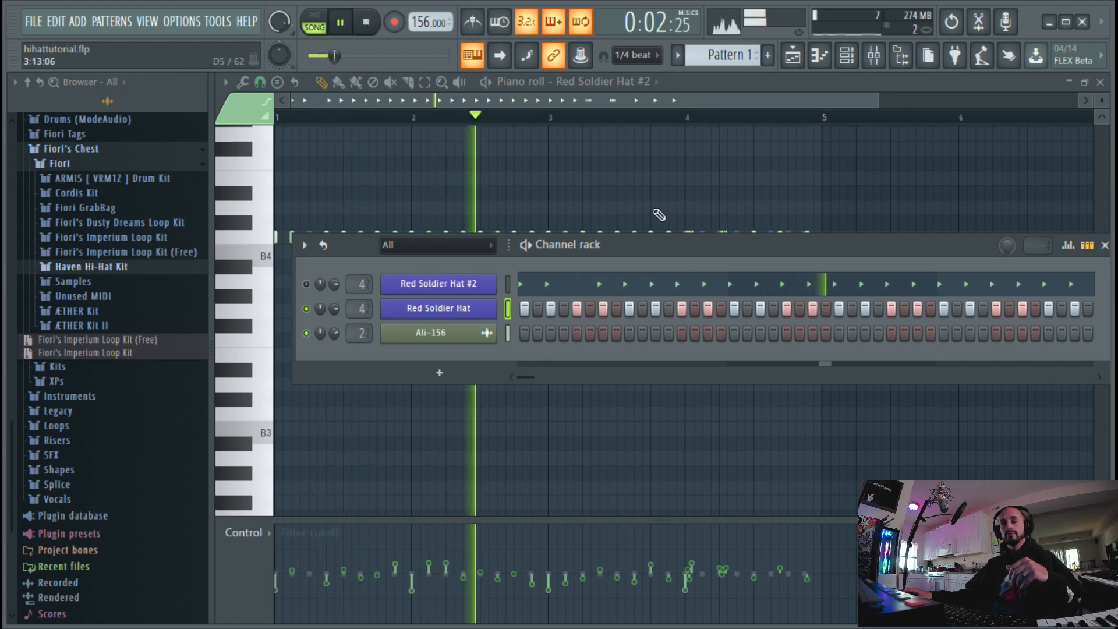
click(873, 55)
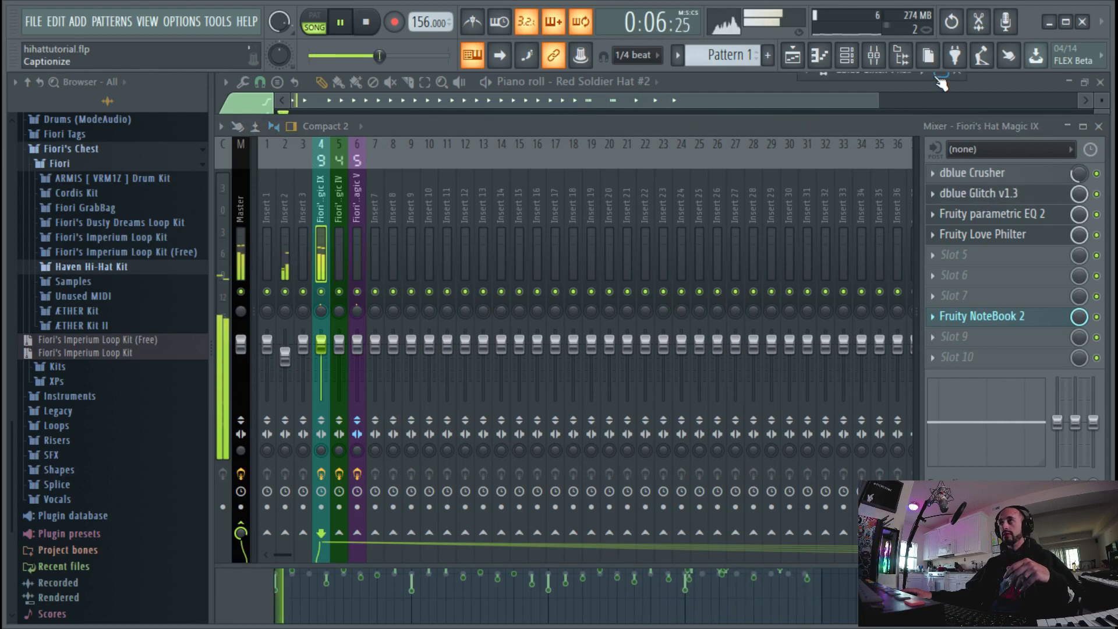
click(978, 195)
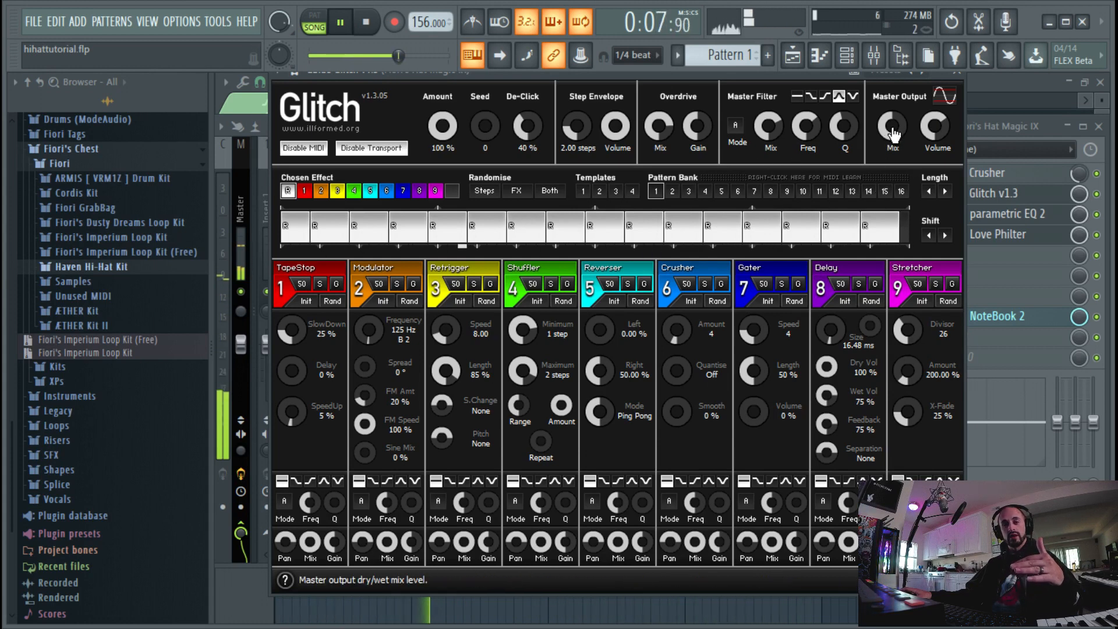
click(959, 83)
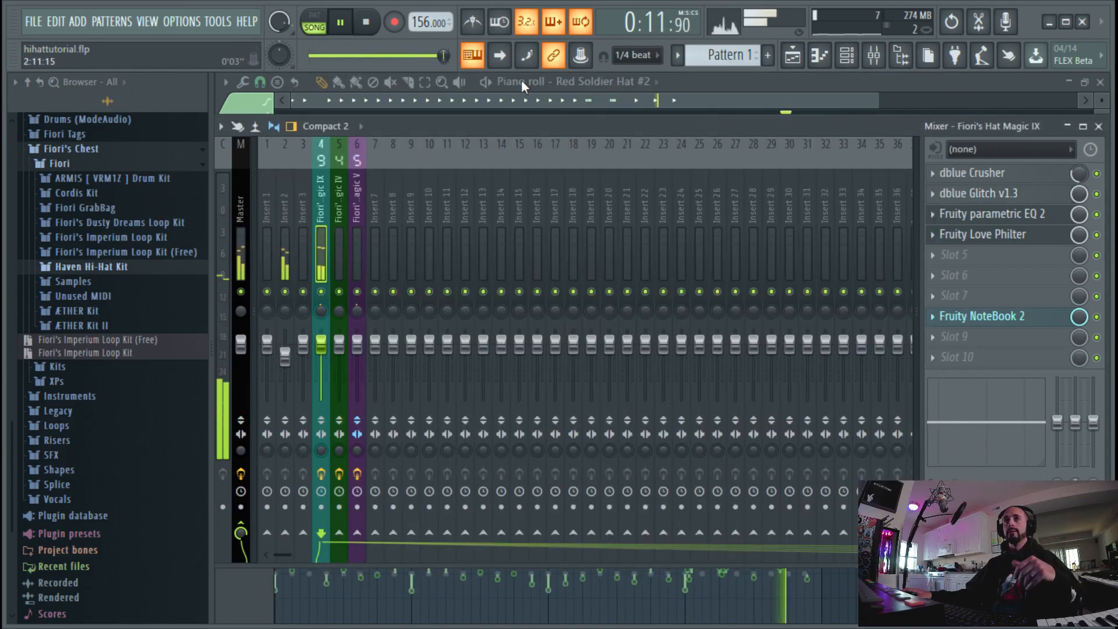
key(space)
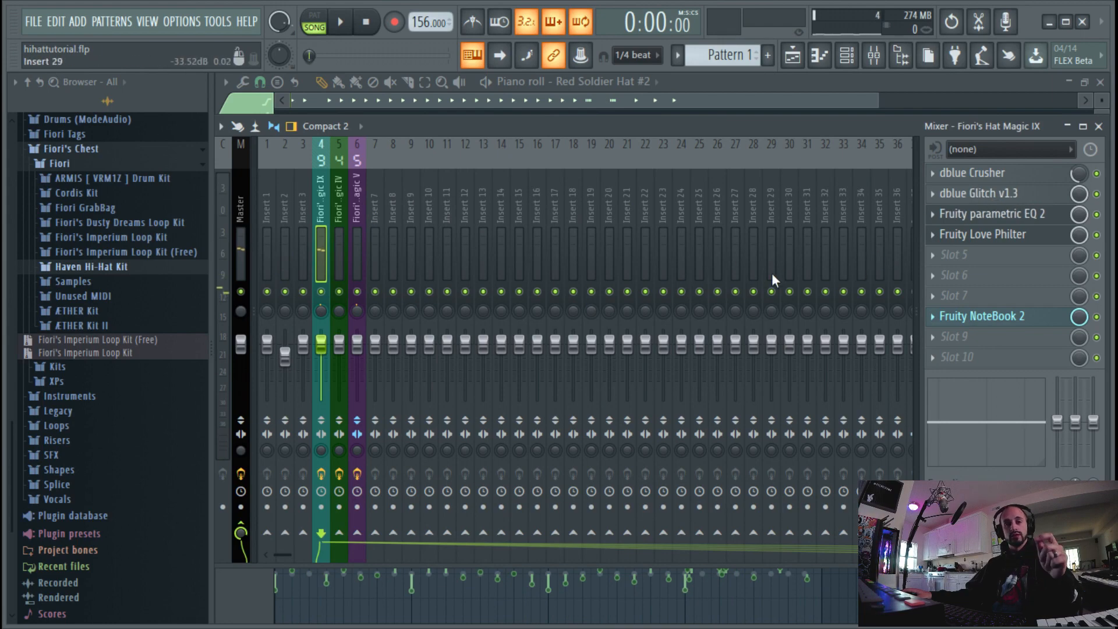
- Load the Hi-Hat Uptempo preset in dblue Glitch on track 4, play the loop, and minimize the plugin
click(992, 200)
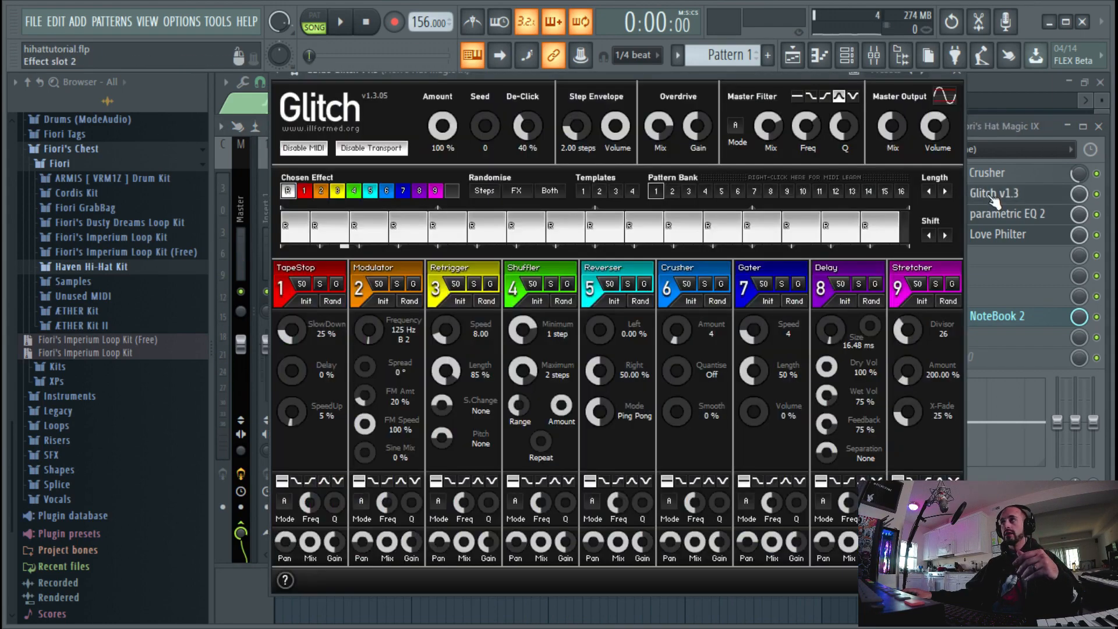
click(275, 78)
mouse_move(311, 131)
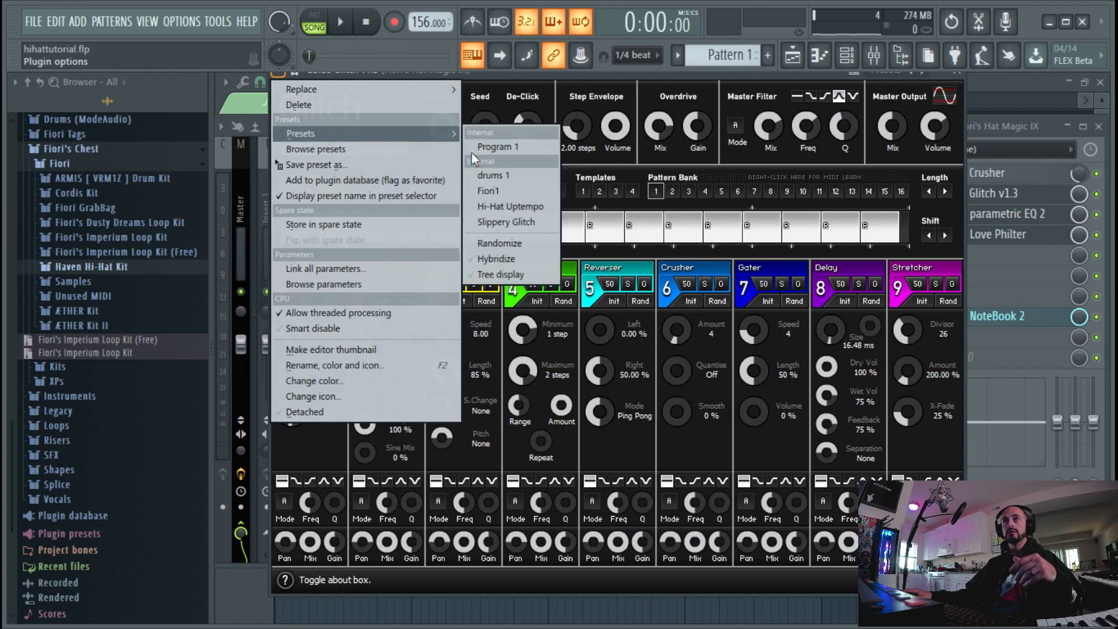
click(532, 208)
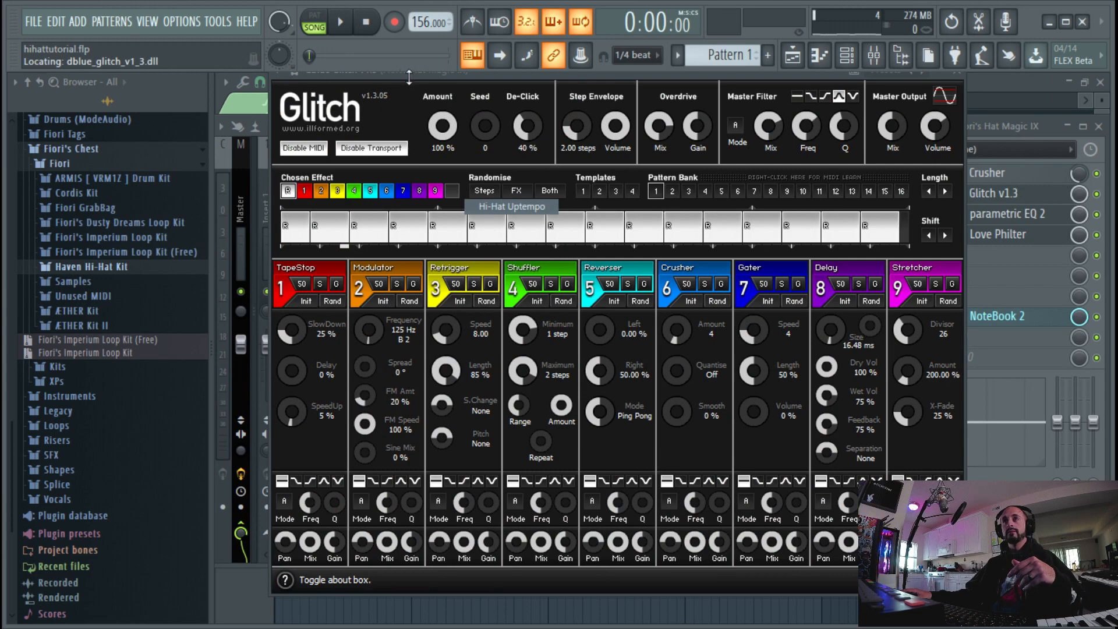
key(space)
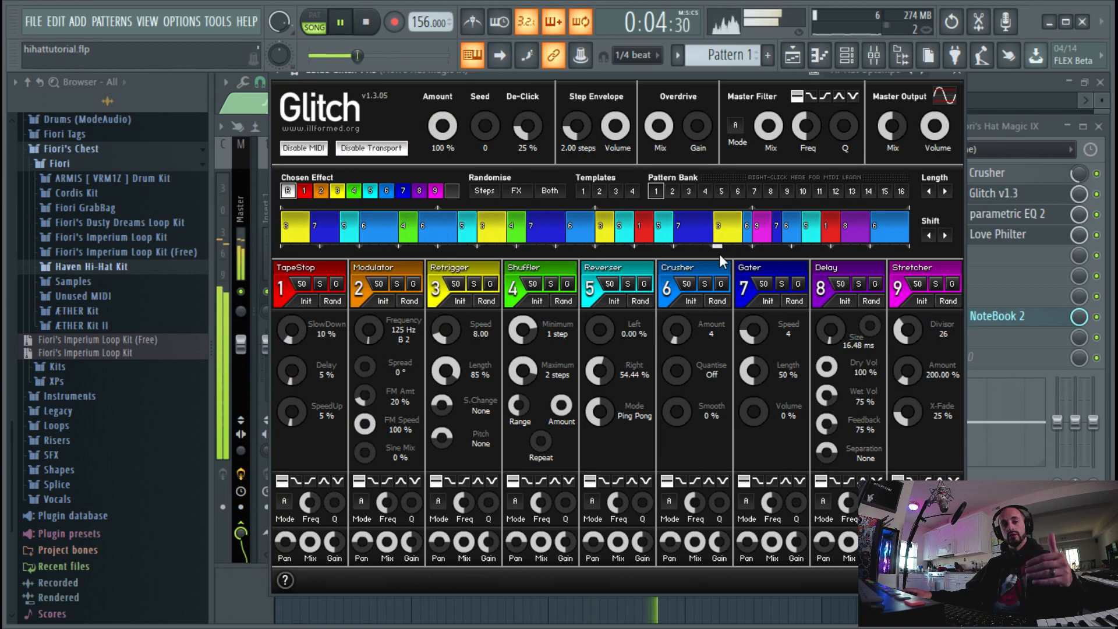
click(942, 75)
drag(866, 75, 710, 151)
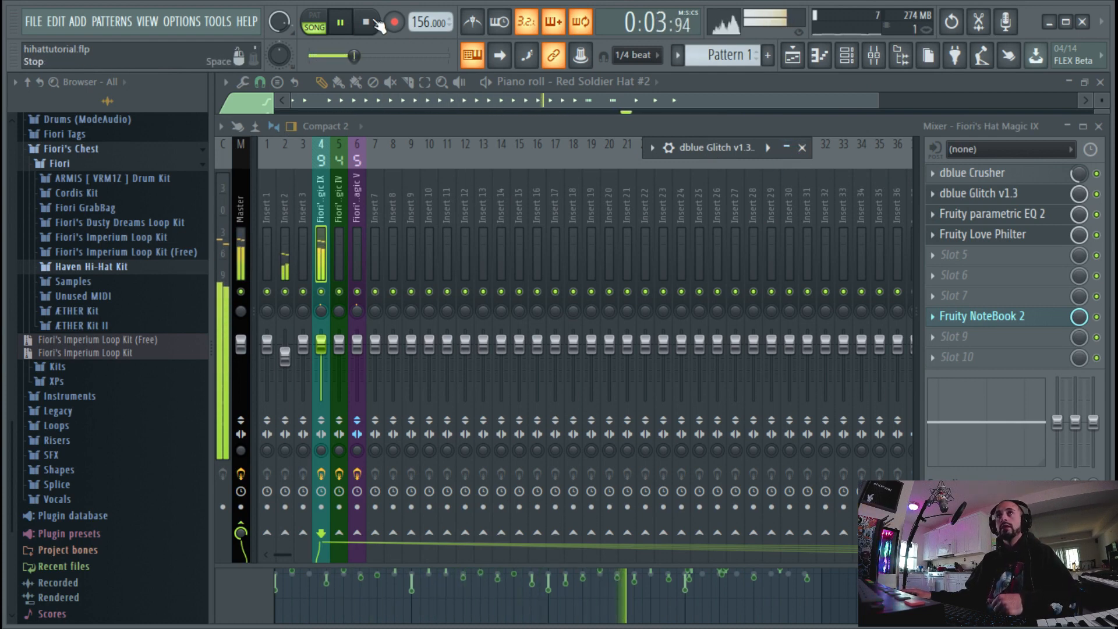
- Stop playback and route the Red Soldier Hat channel to mixer track 5, Fiori's Hat Magic IV
key(space)
key(F6)
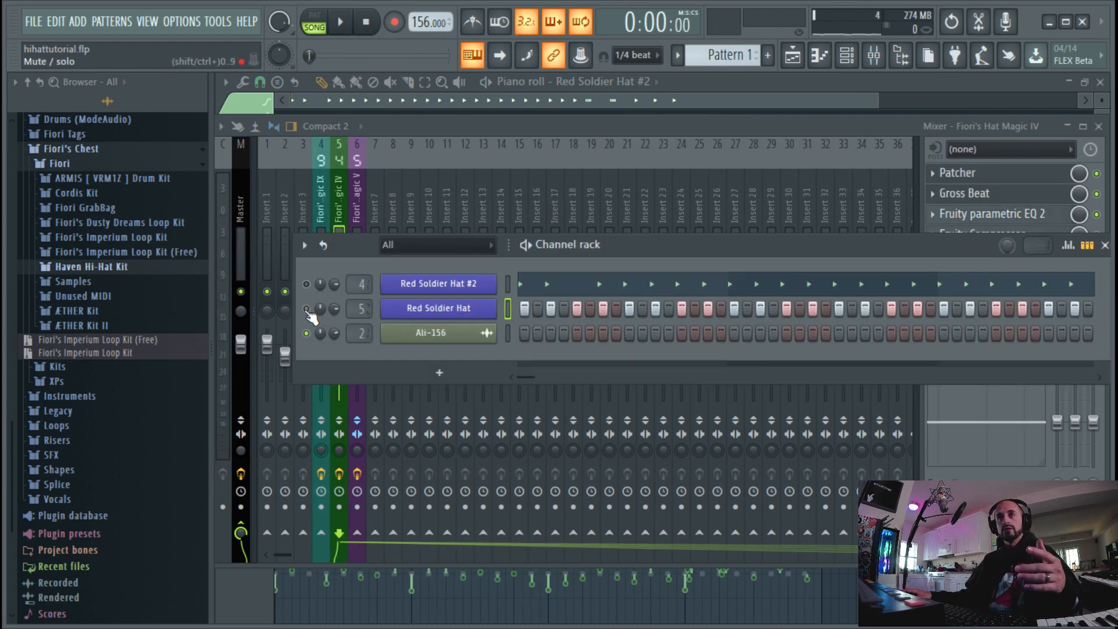
key(F6)
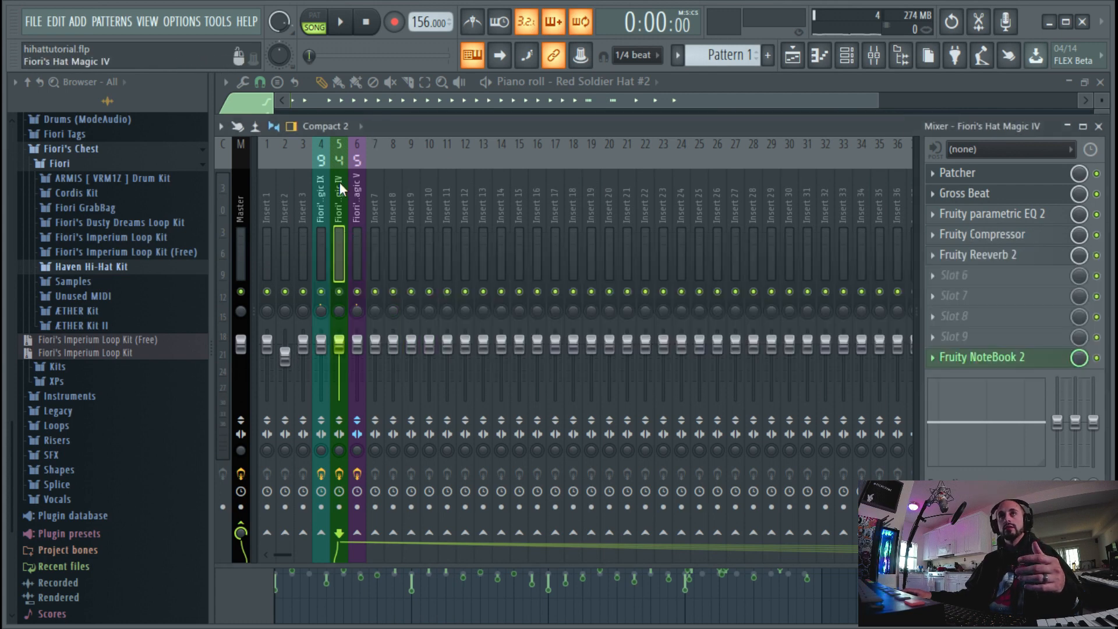
- Examine the Gross Beat volume envelope on Fiori's Hat Magic IV while playing the loop briefly, and minimize the plugin
click(971, 194)
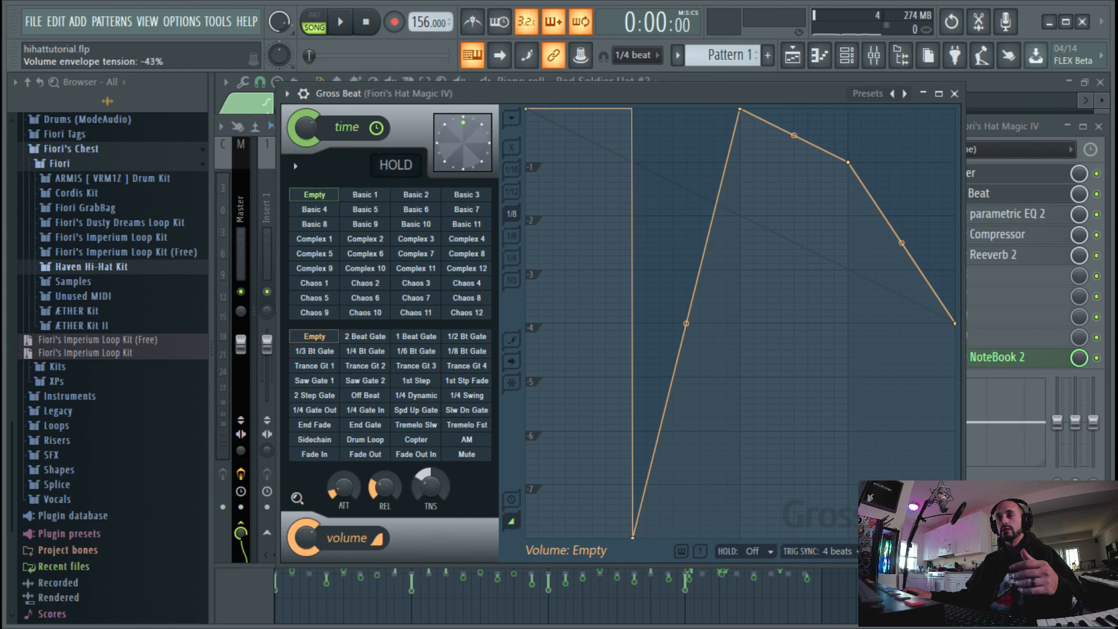
click(343, 21)
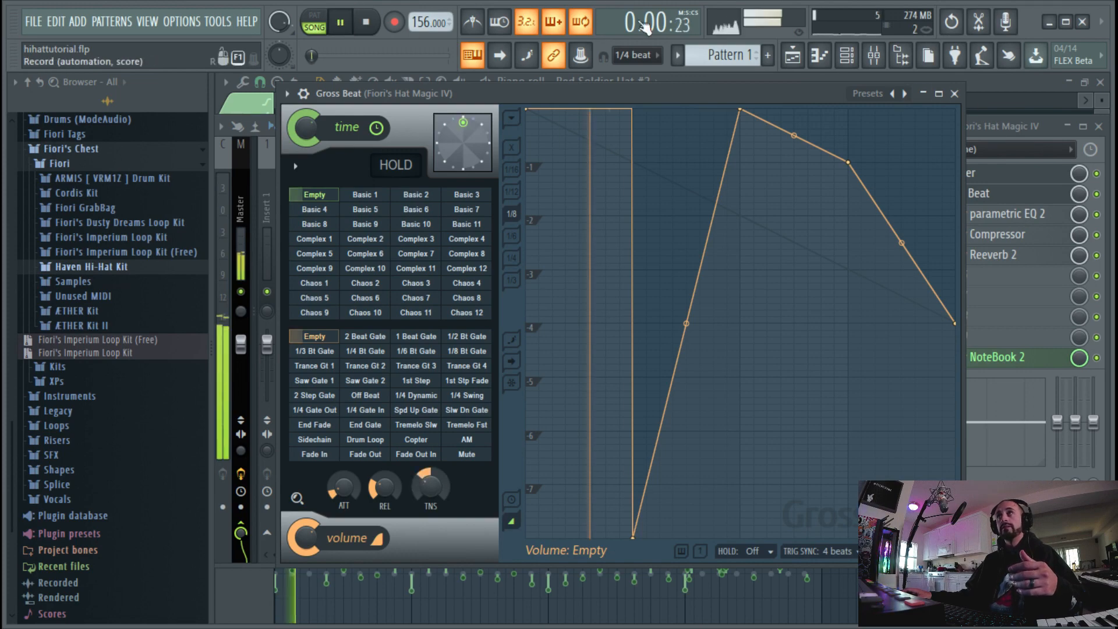
click(922, 93)
click(368, 25)
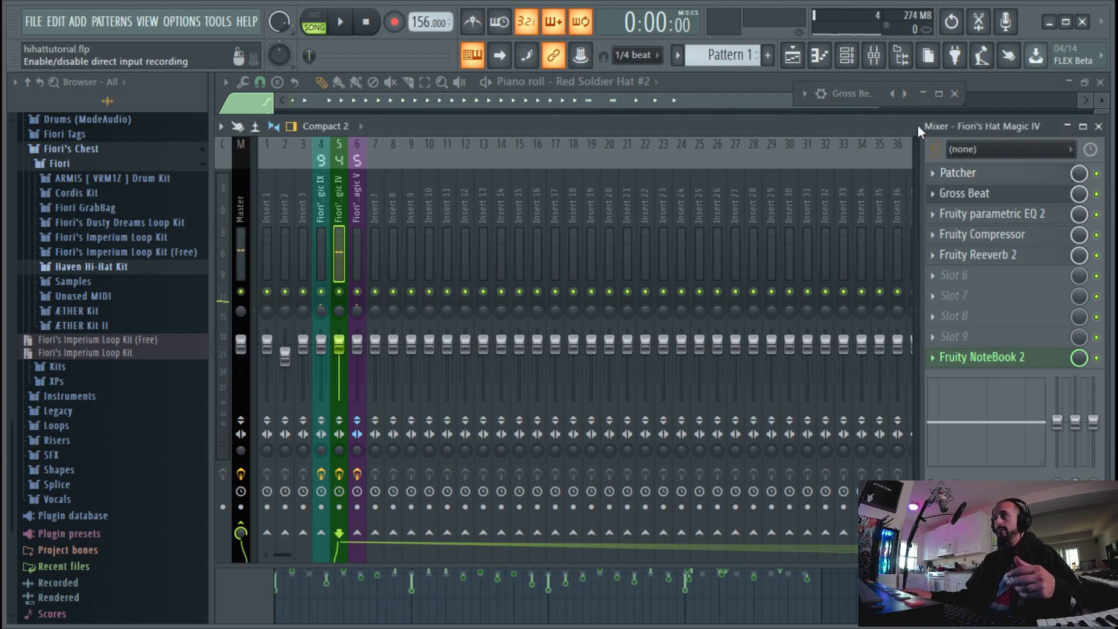
- Open the Patcher map on Fiori's Hat Magic IV and examine its 1/2 Speed Gross Beat setting during playback
click(960, 182)
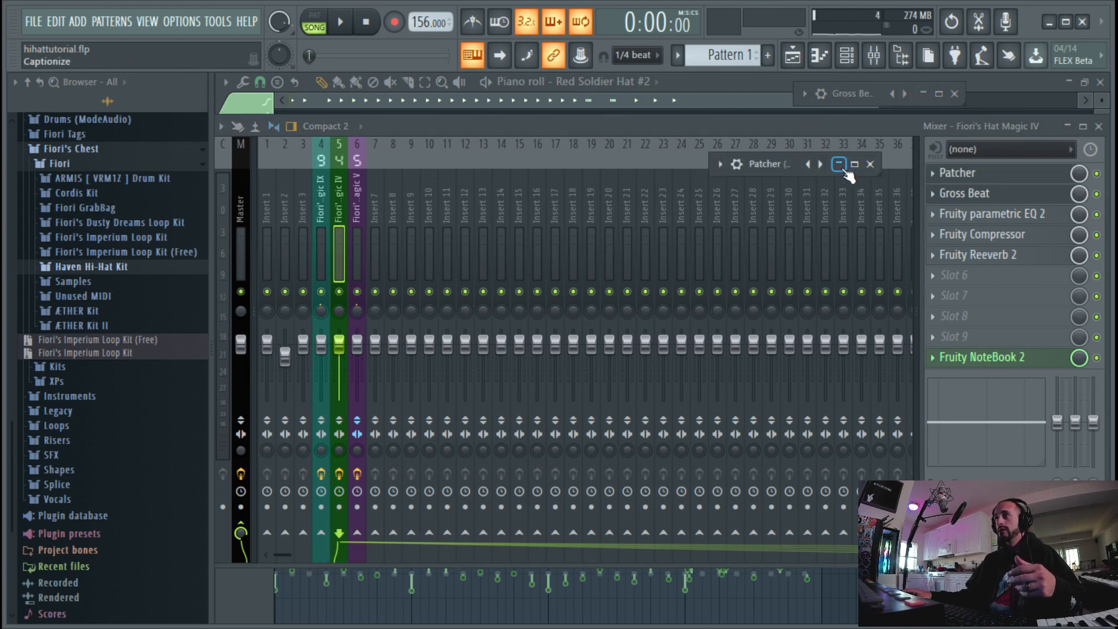
click(839, 165)
drag(599, 163, 582, 110)
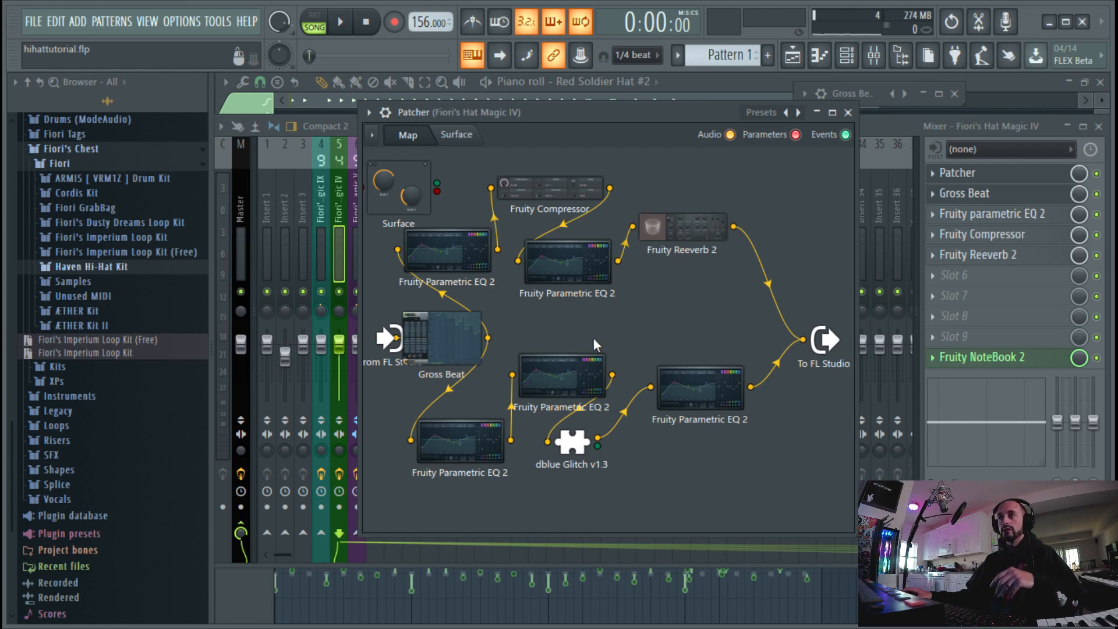
double_click(448, 352)
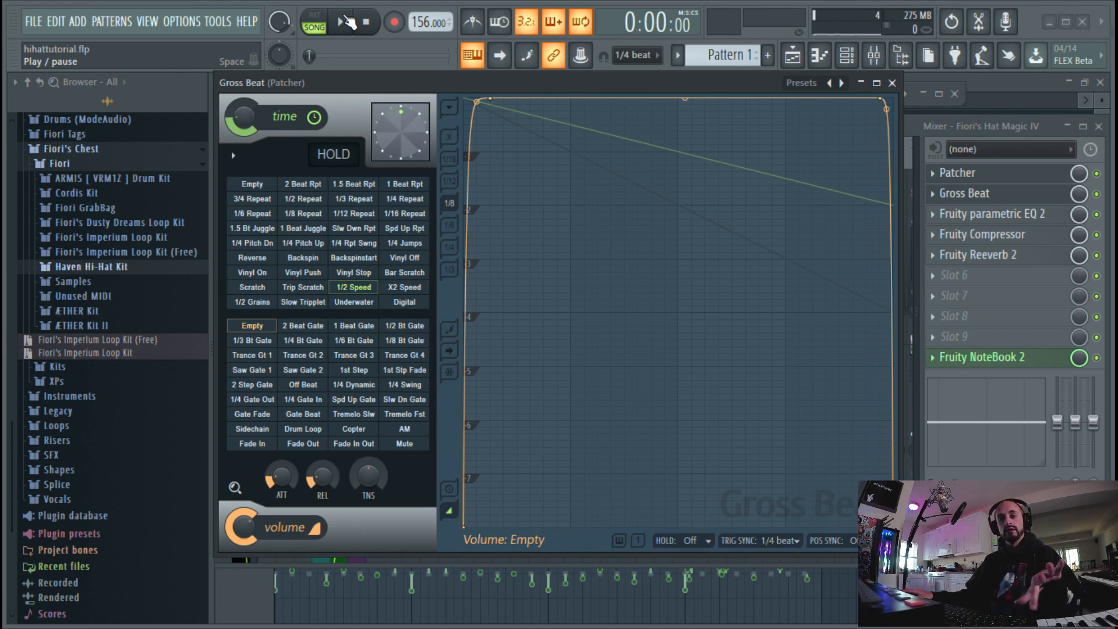
click(343, 21)
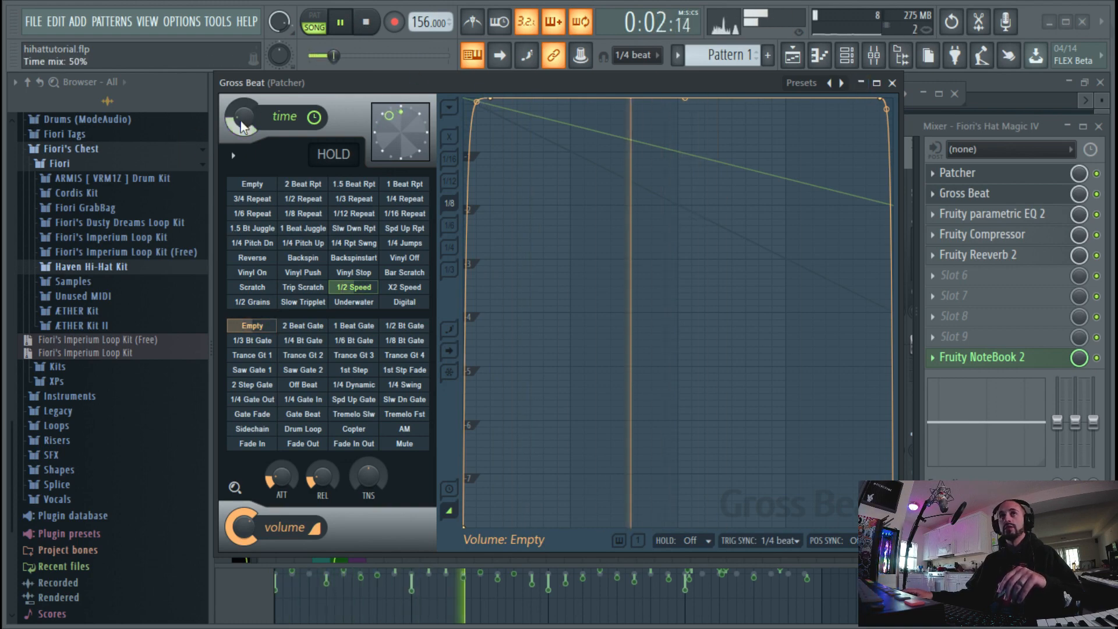
click(860, 84)
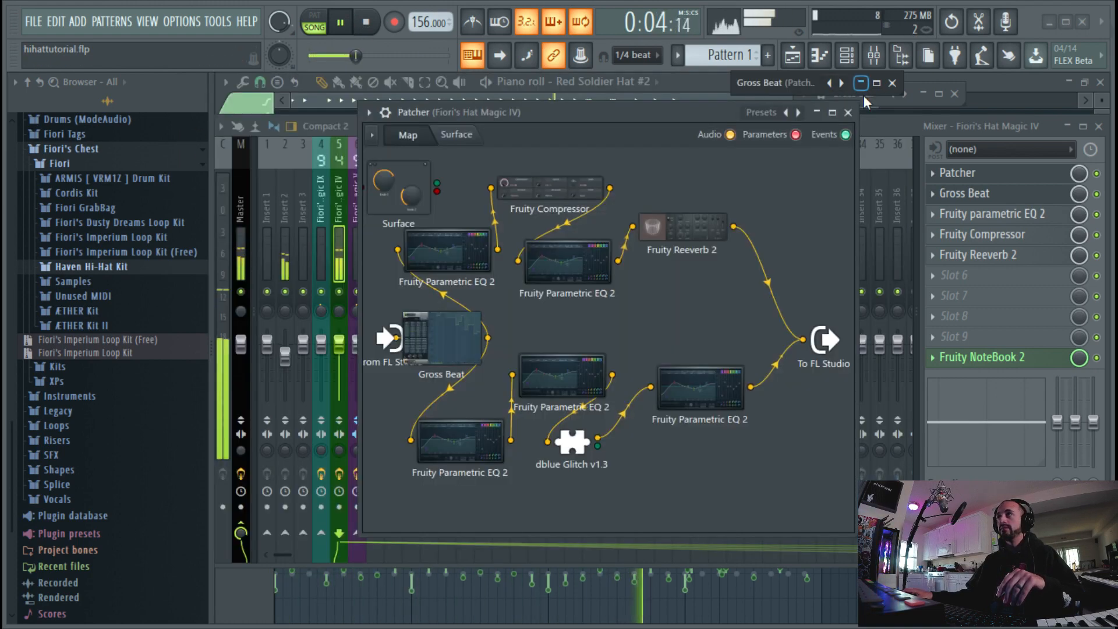
- Inspect the two Fruity Parametric EQ 2 modules fed by Gross Beat in the Patcher map while the loop plays
double_click(433, 251)
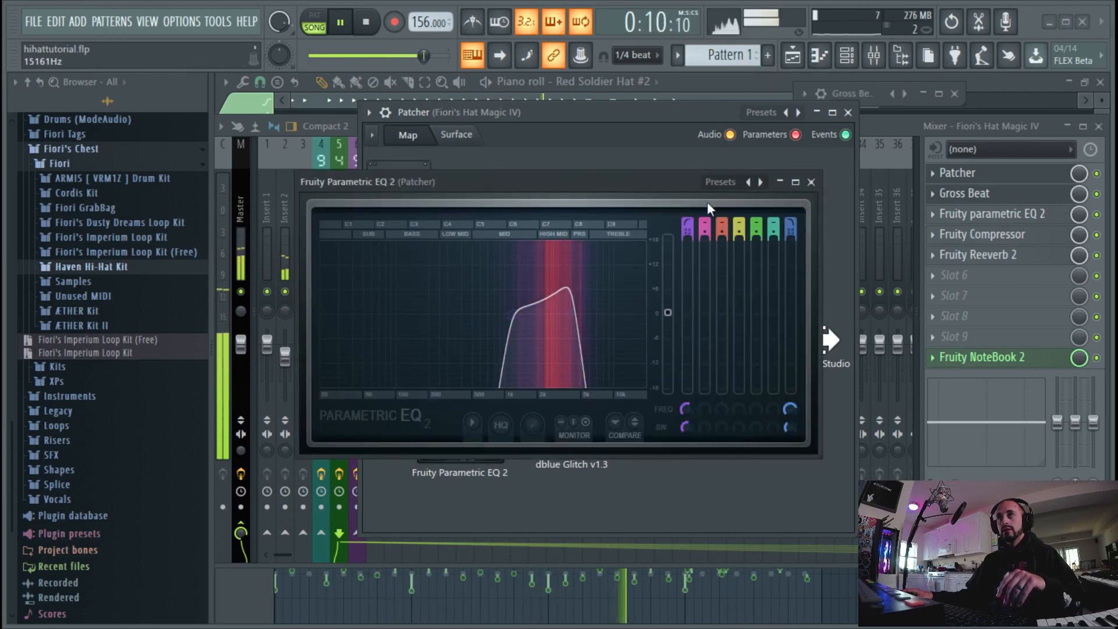
click(779, 182)
double_click(475, 438)
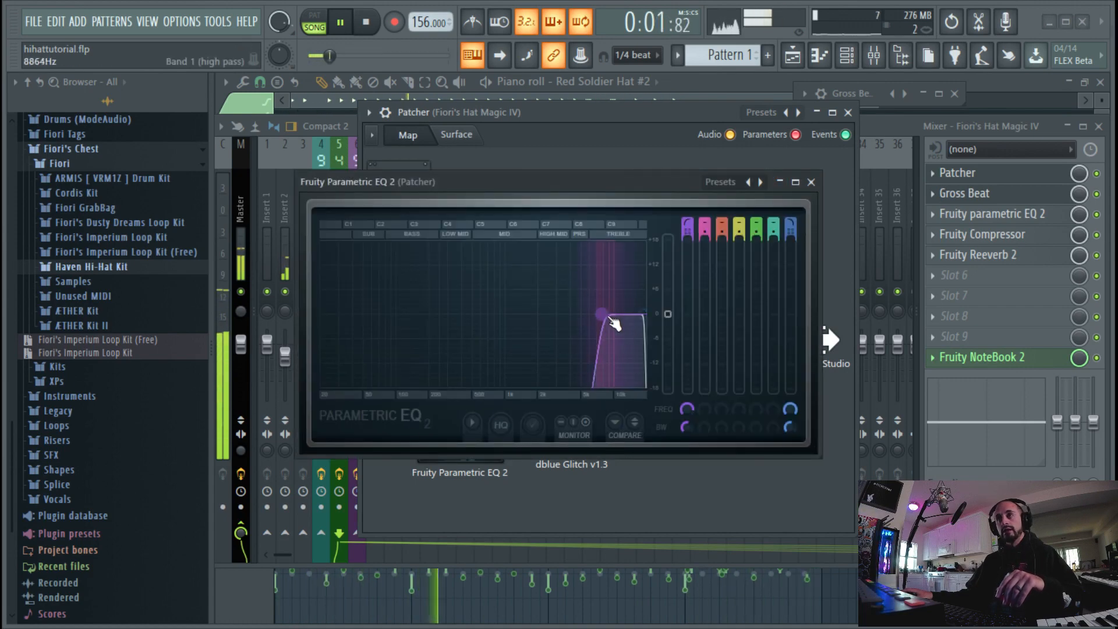
- Inspect the Fruity Parametric EQ 2 ahead of the Fruity Compressor in the Patcher map, minimize it and stop playback
click(780, 182)
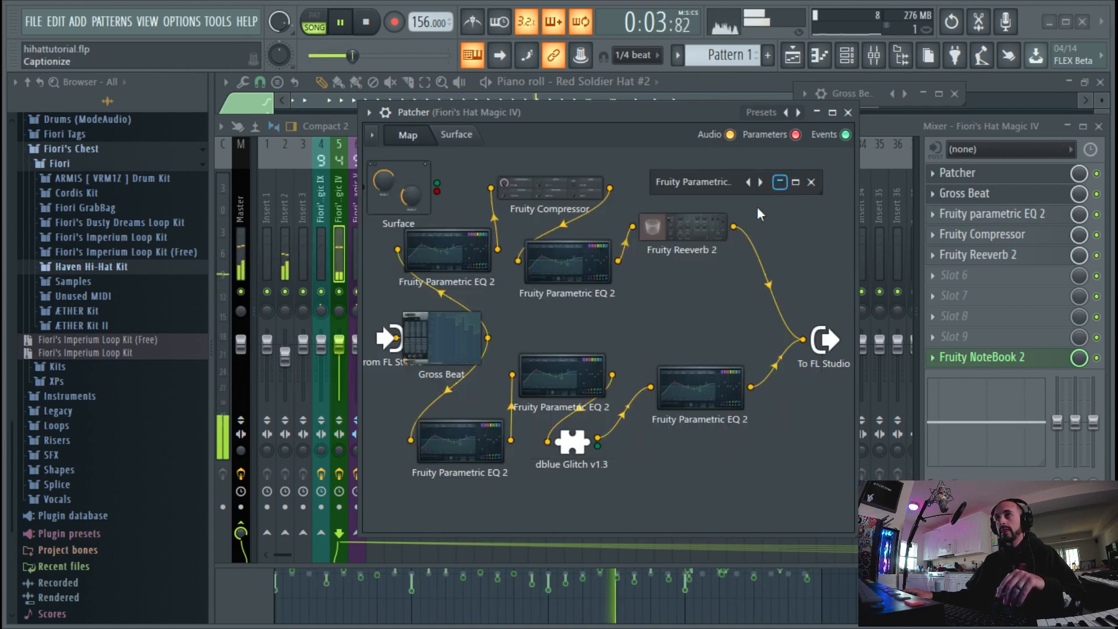
double_click(466, 261)
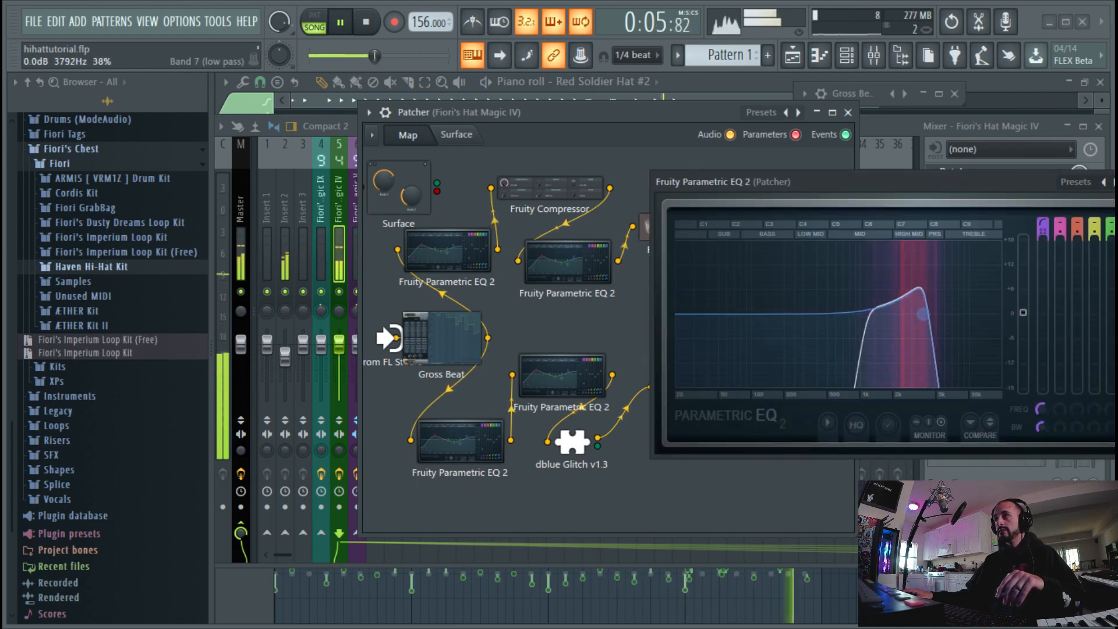
drag(982, 177, 747, 167)
click(915, 172)
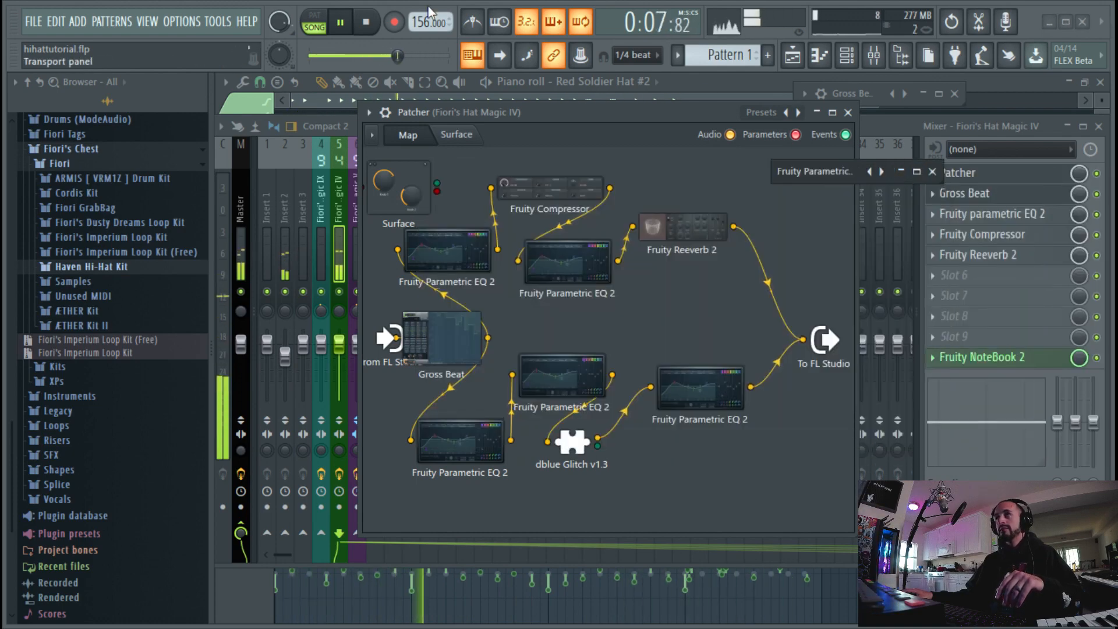
click(373, 23)
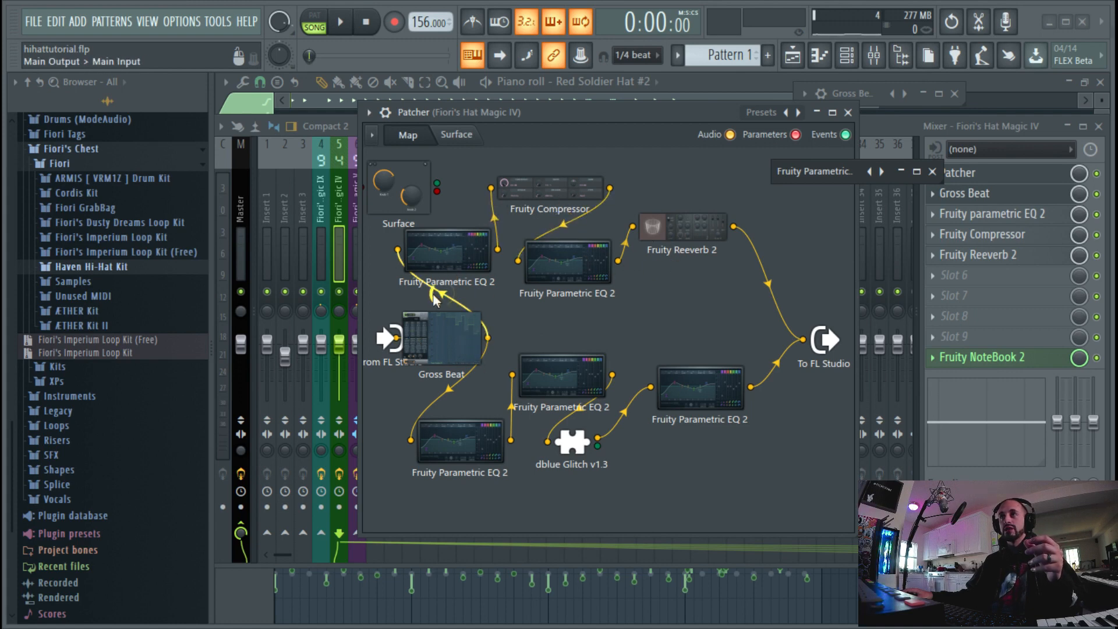
- Play the loop and inspect the Fruity Parametric EQ 2 feeding dblue Glitch v1.3, followed by the dblue Glitch module itself
key(space)
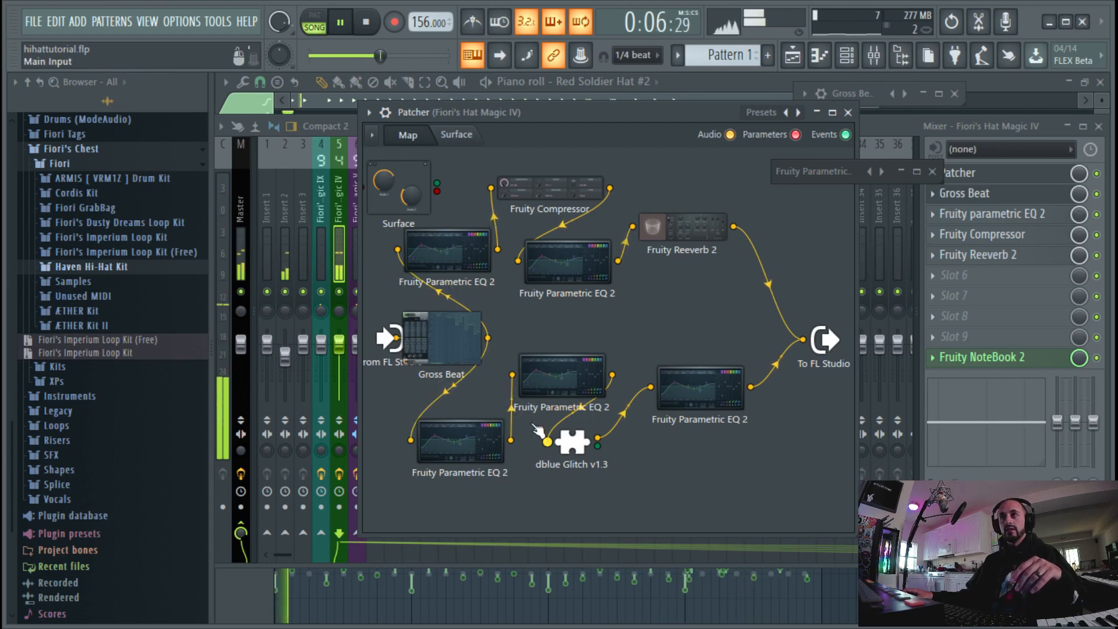
click(553, 379)
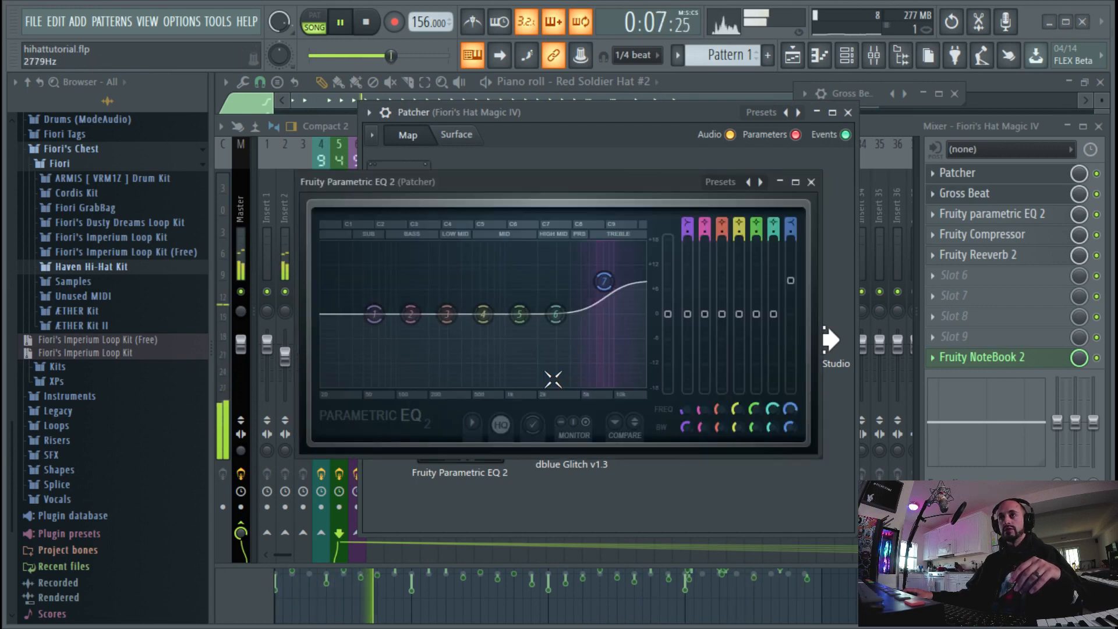
click(780, 181)
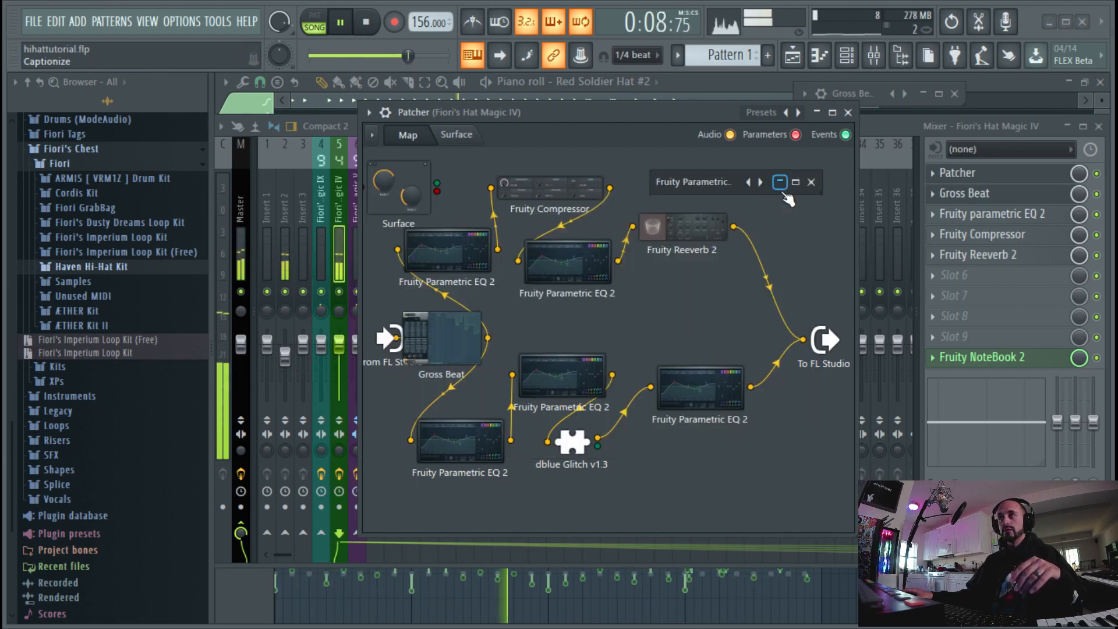
click(579, 451)
click(882, 56)
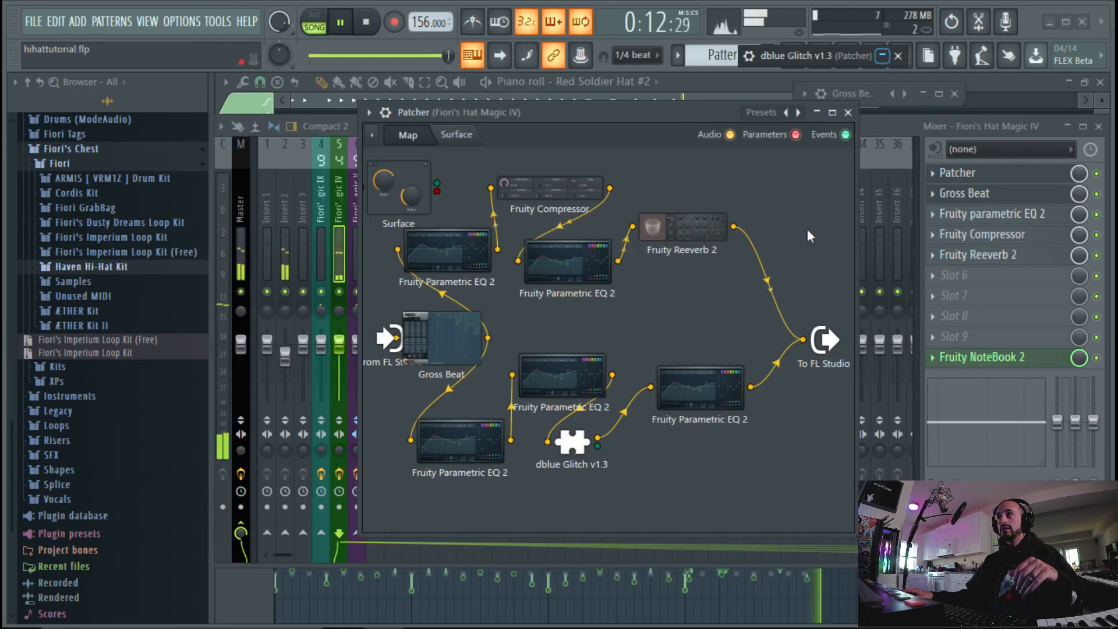
- Examine the Fruity Parametric EQ 2 after dblue Glitch v1.3, minimize the Patcher and stop playback
click(690, 389)
mouse_move(525, 296)
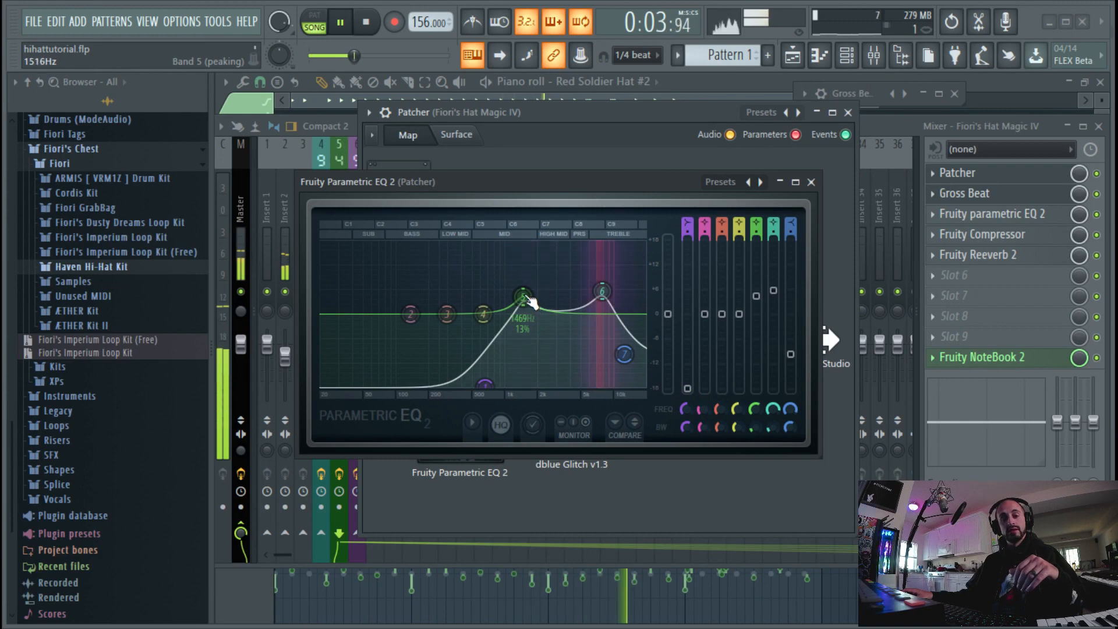
click(780, 183)
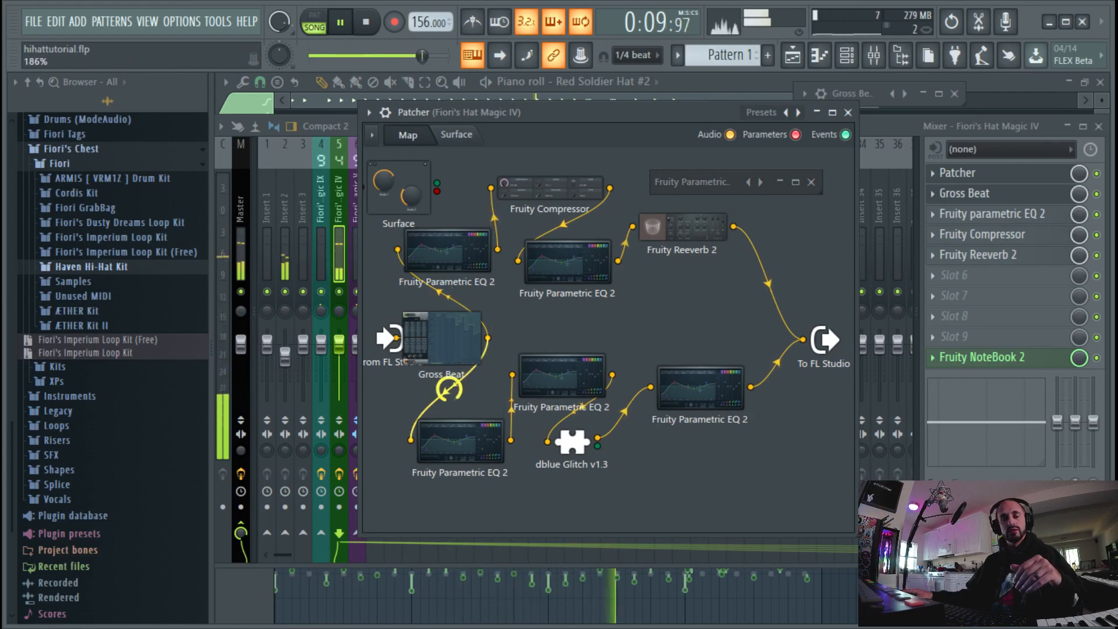
drag(440, 293, 441, 294)
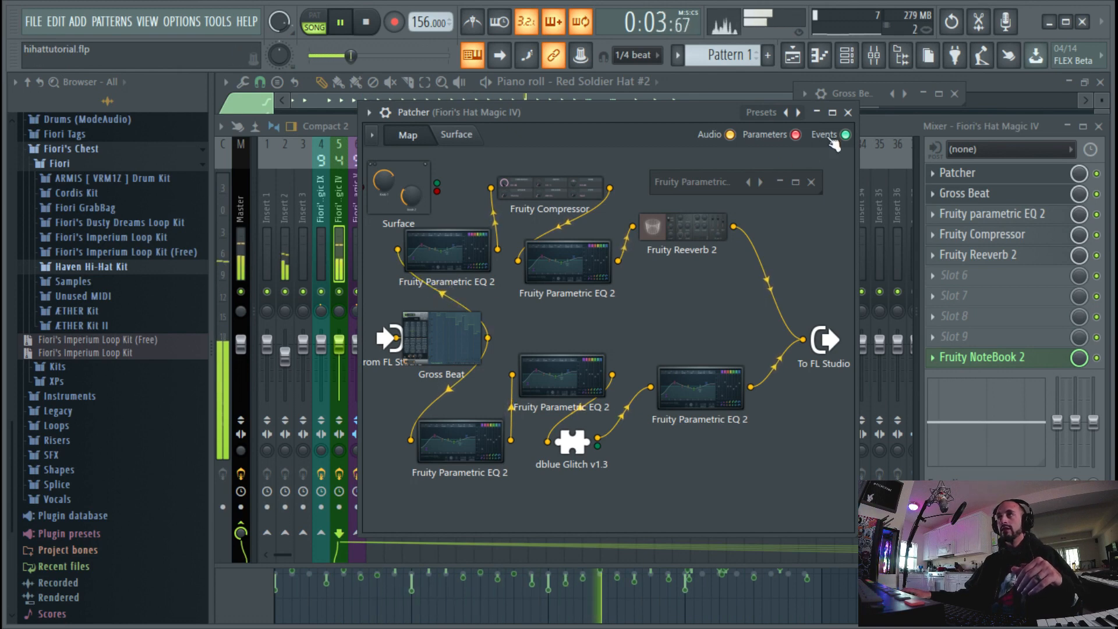
click(816, 111)
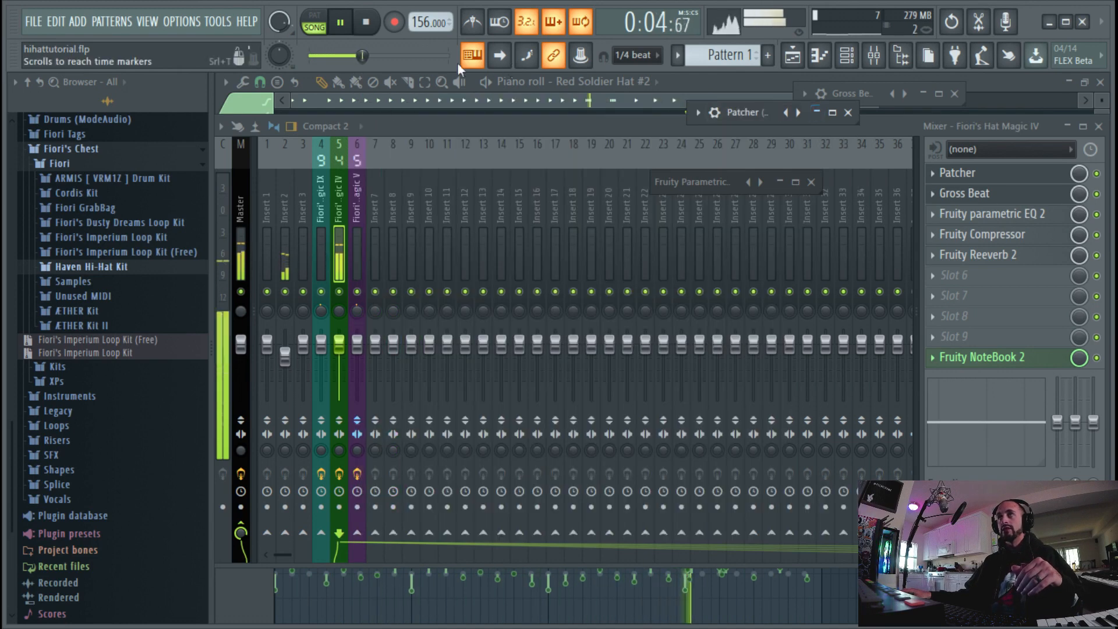
click(366, 24)
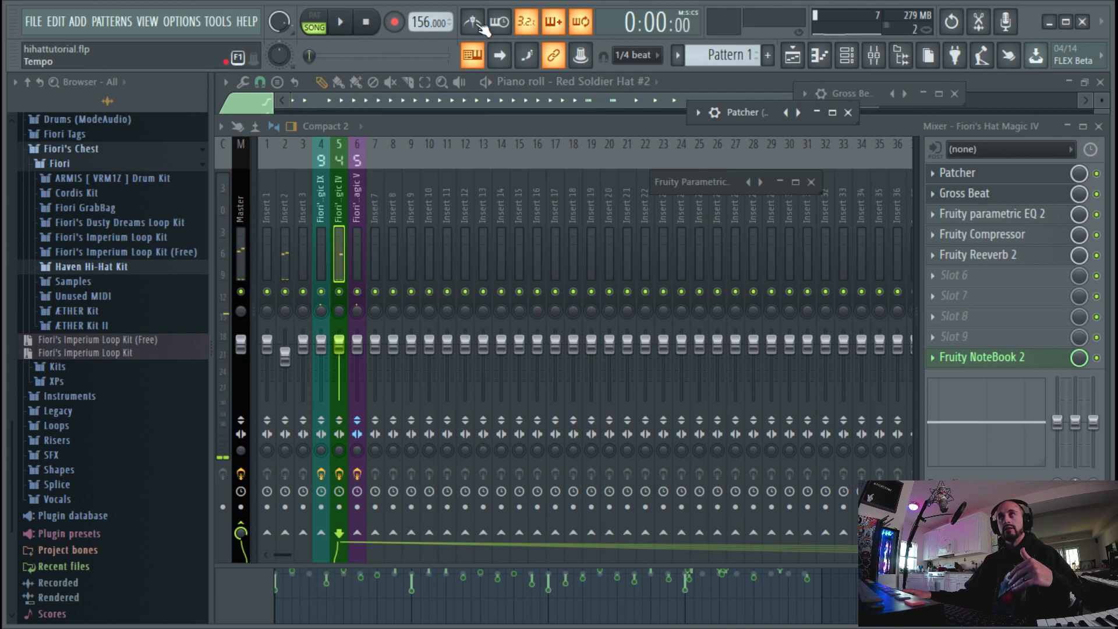
- Route the Red Soldier Hat channel to mixer track 6 and select that track, Fiori's Hat Magic V
click(792, 56)
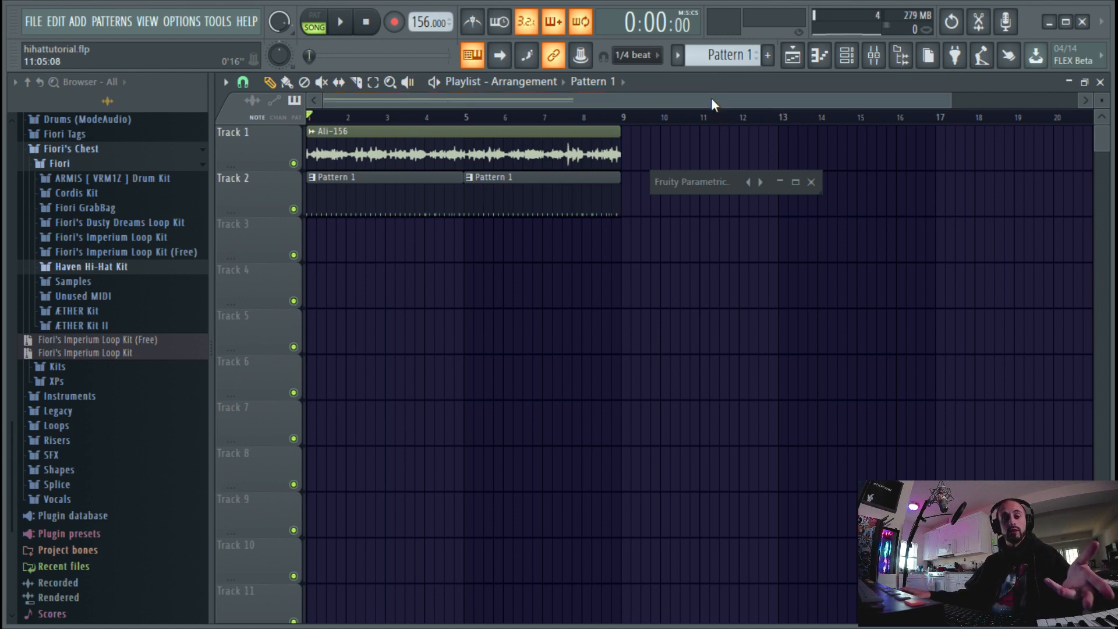
click(874, 55)
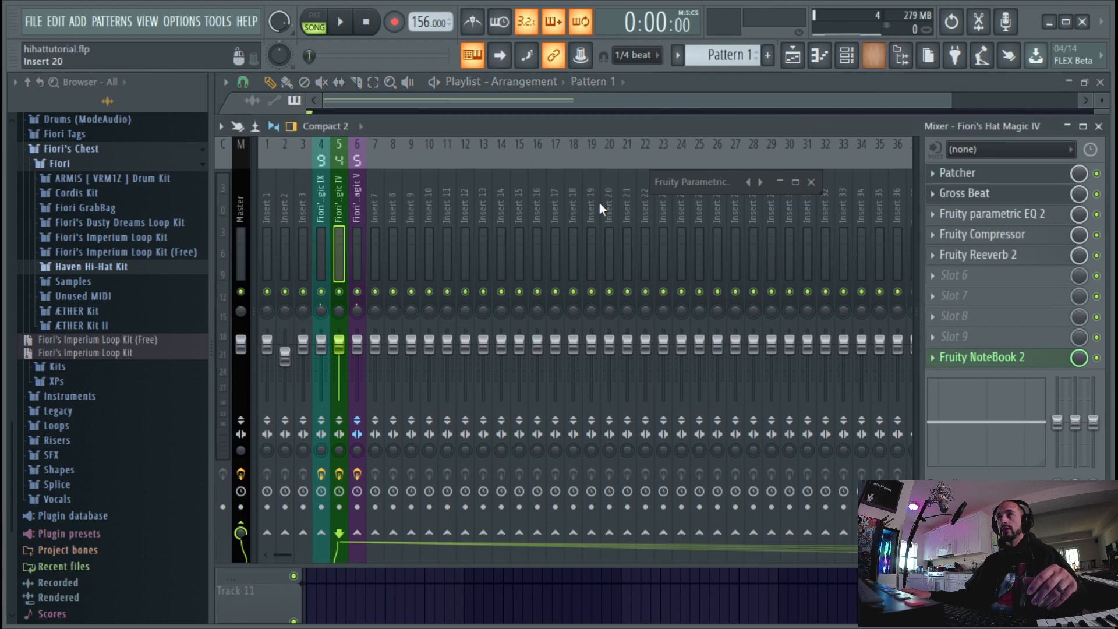
click(845, 58)
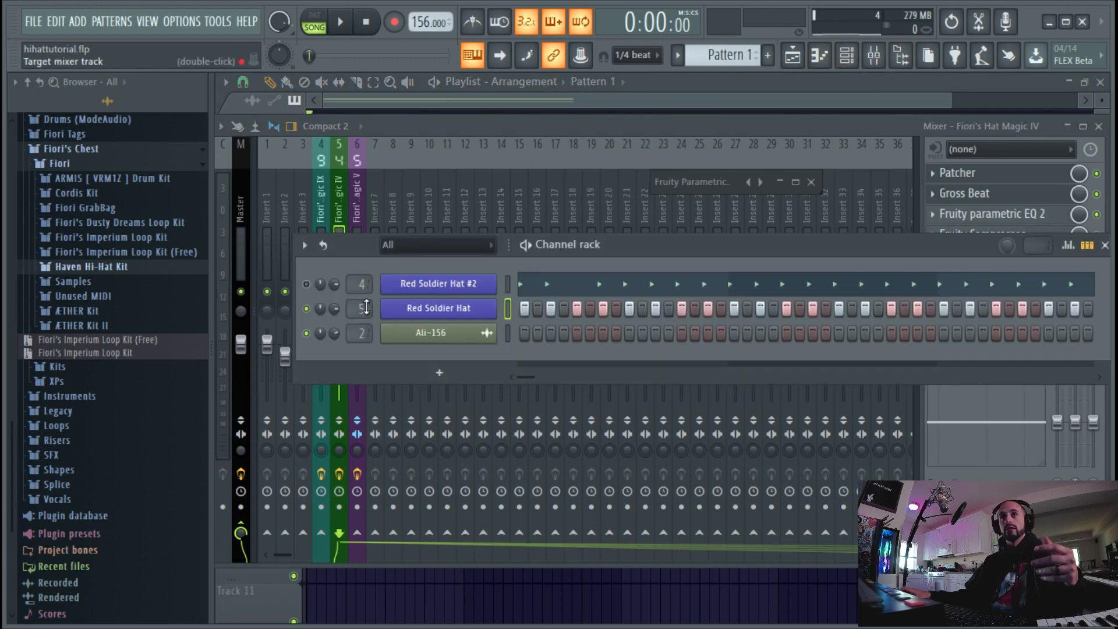
scroll(366, 307, up, 1)
click(354, 191)
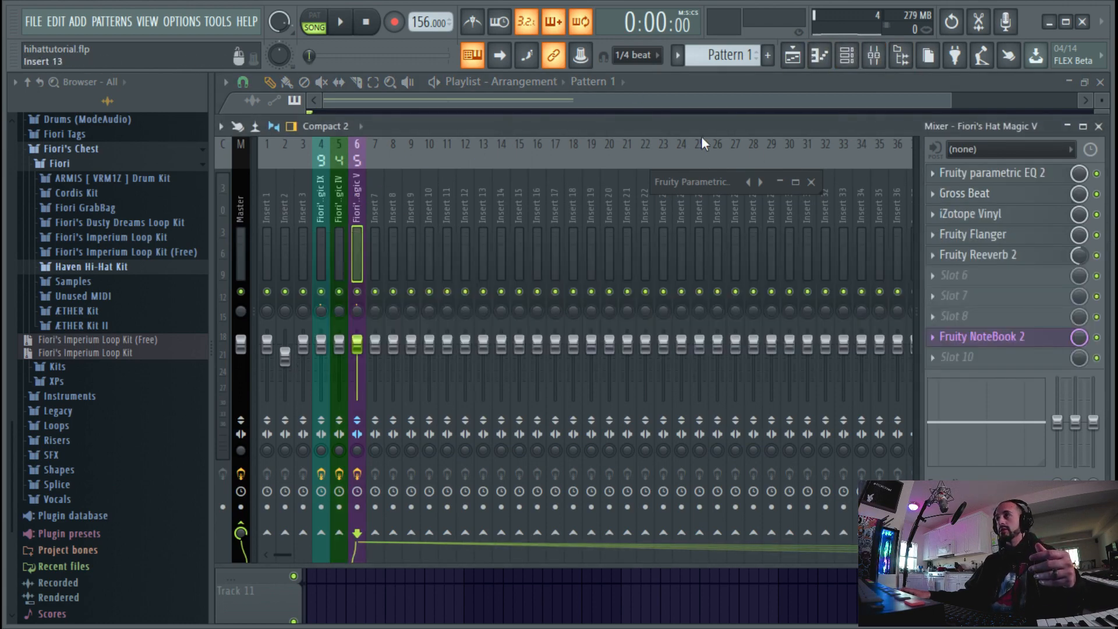
- Open Gross Beat on Fiori's Hat Magic V and play the loop to examine its glitched time envelope
click(943, 192)
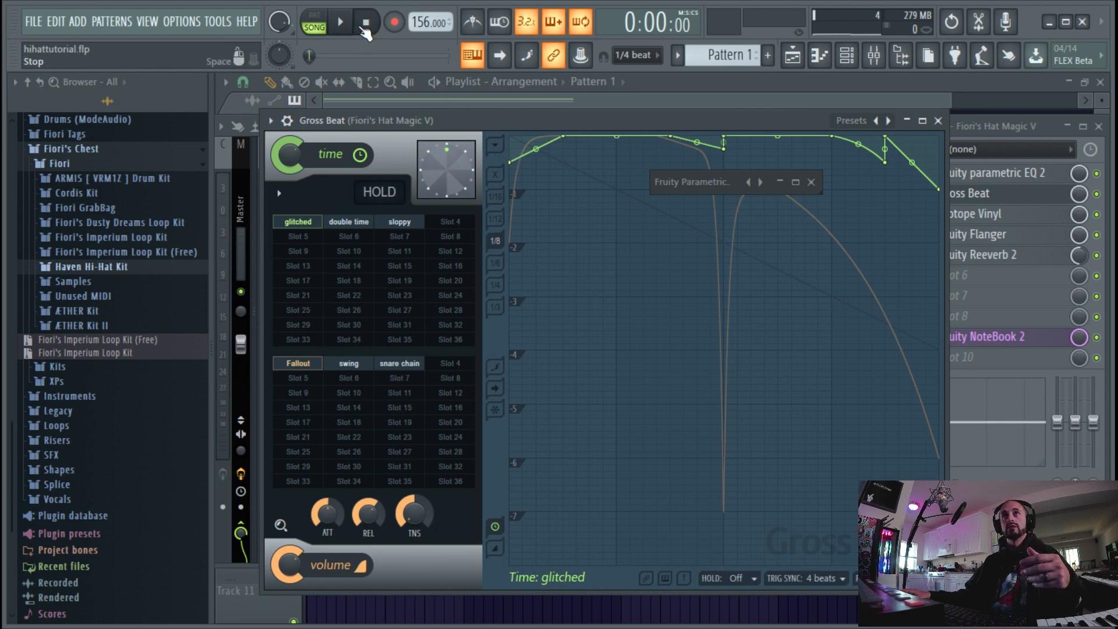
click(341, 26)
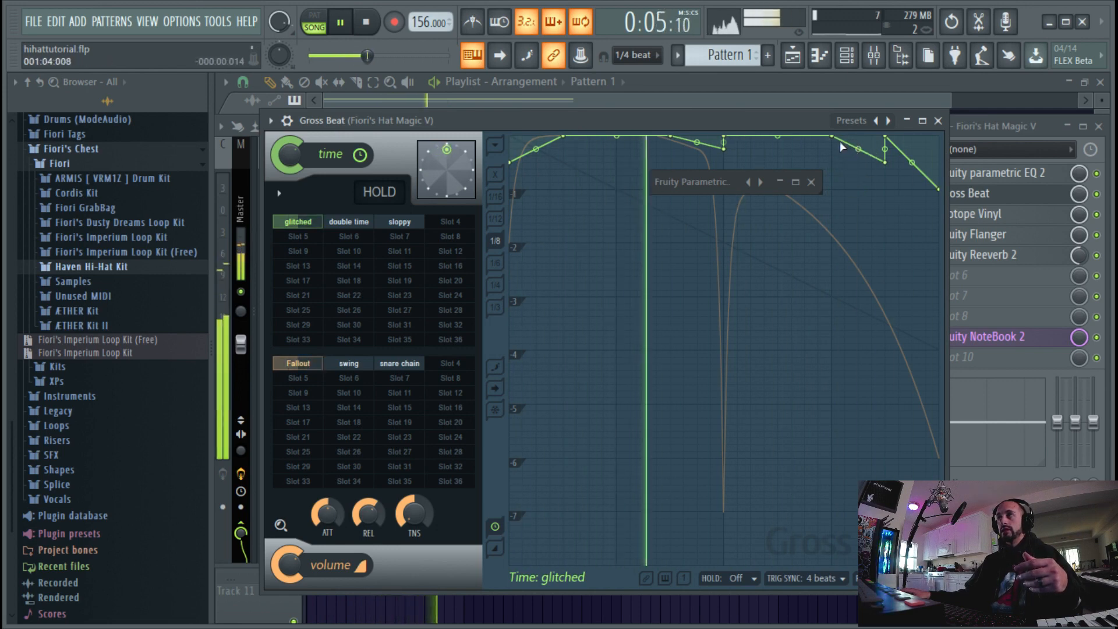
drag(858, 149, 858, 146)
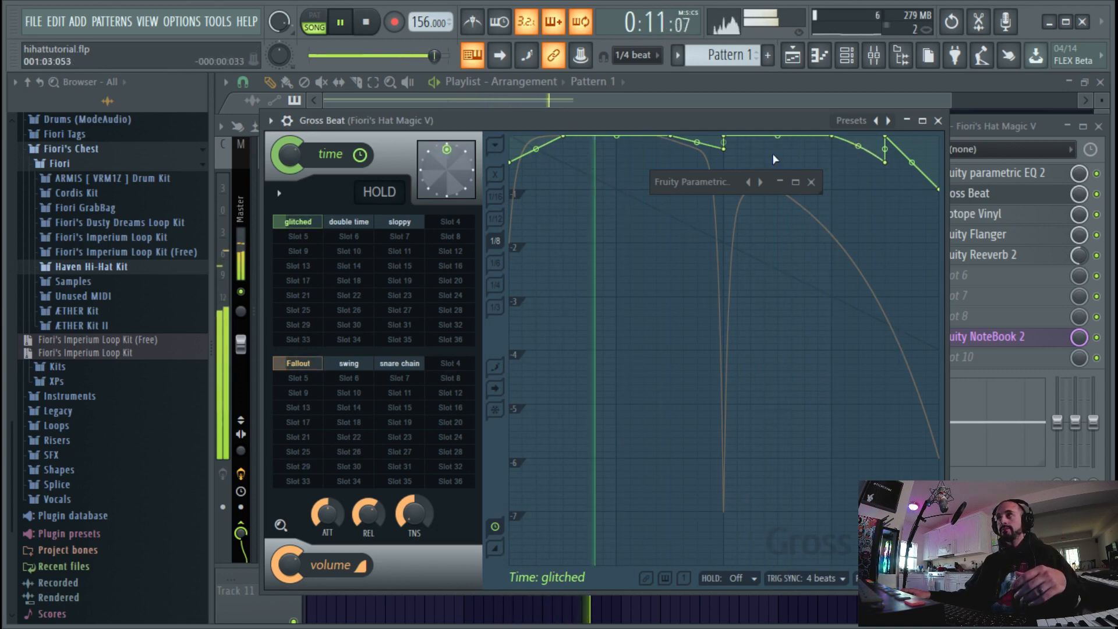
- Audition Gross Beat's double time preset by playing the loop from the start, and stop playback
click(349, 221)
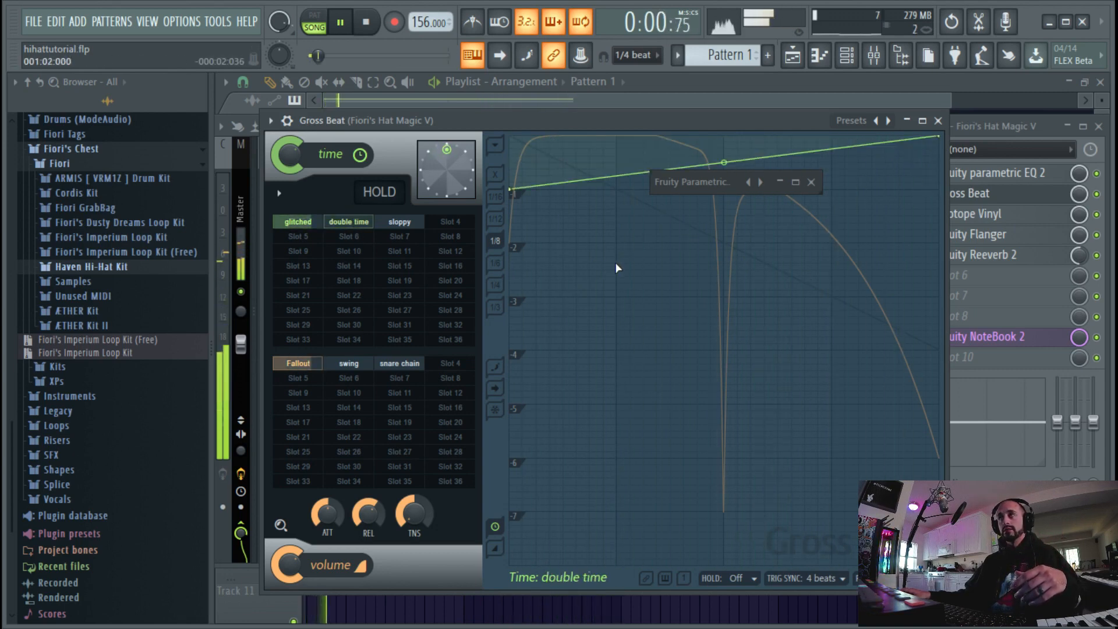
click(366, 22)
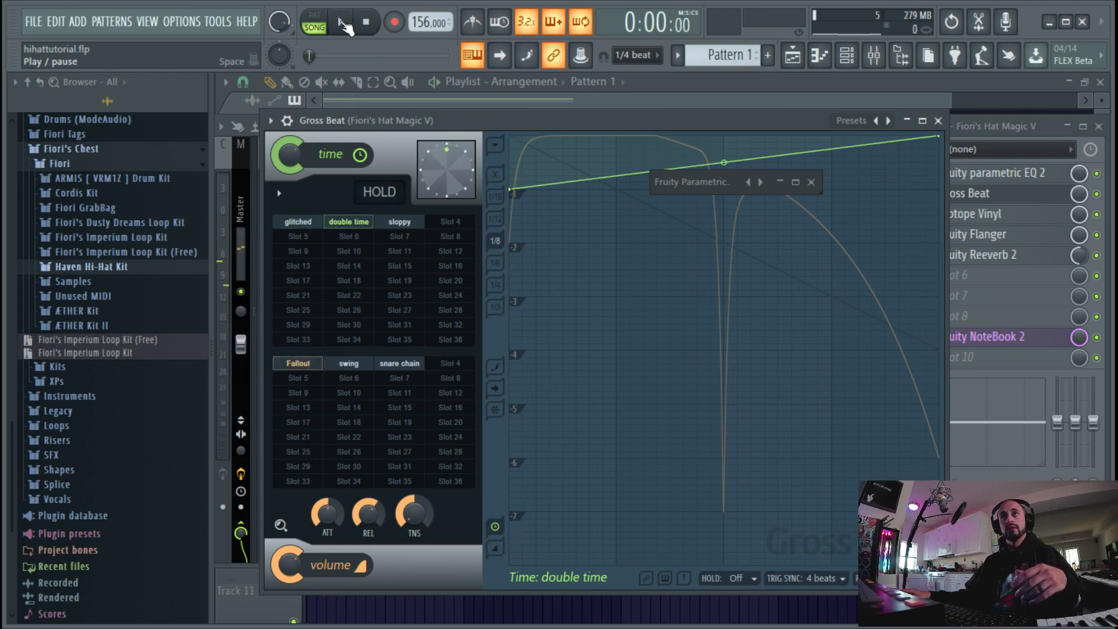
click(343, 24)
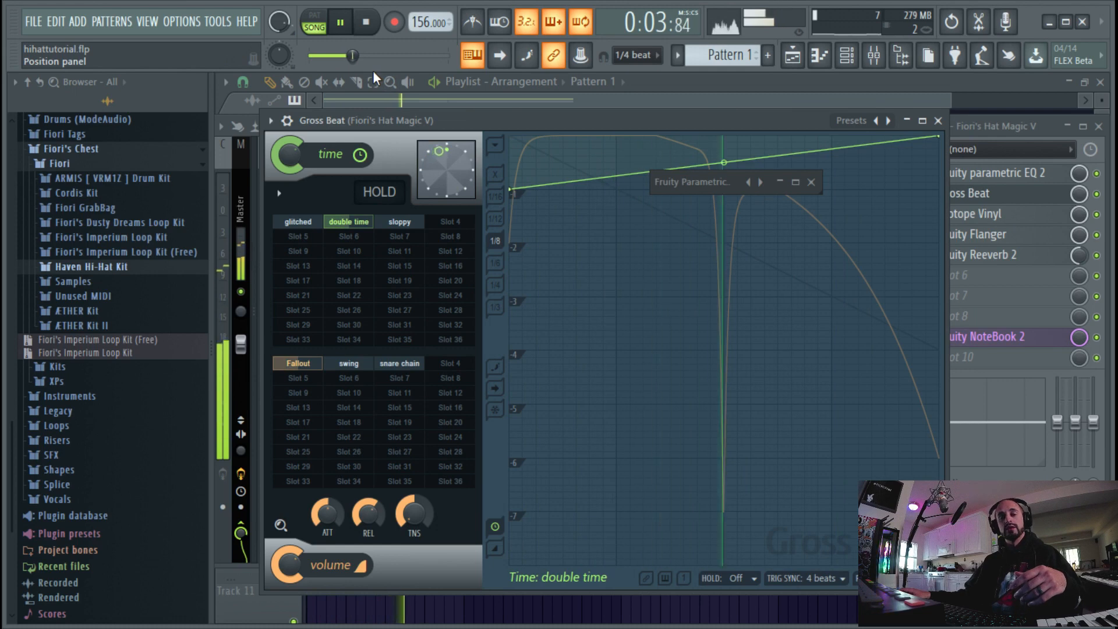
click(365, 23)
- Audition Gross Beat's sloppy time preset and move the minimized Fruity Parametric EQ 2 window off the envelope
click(399, 224)
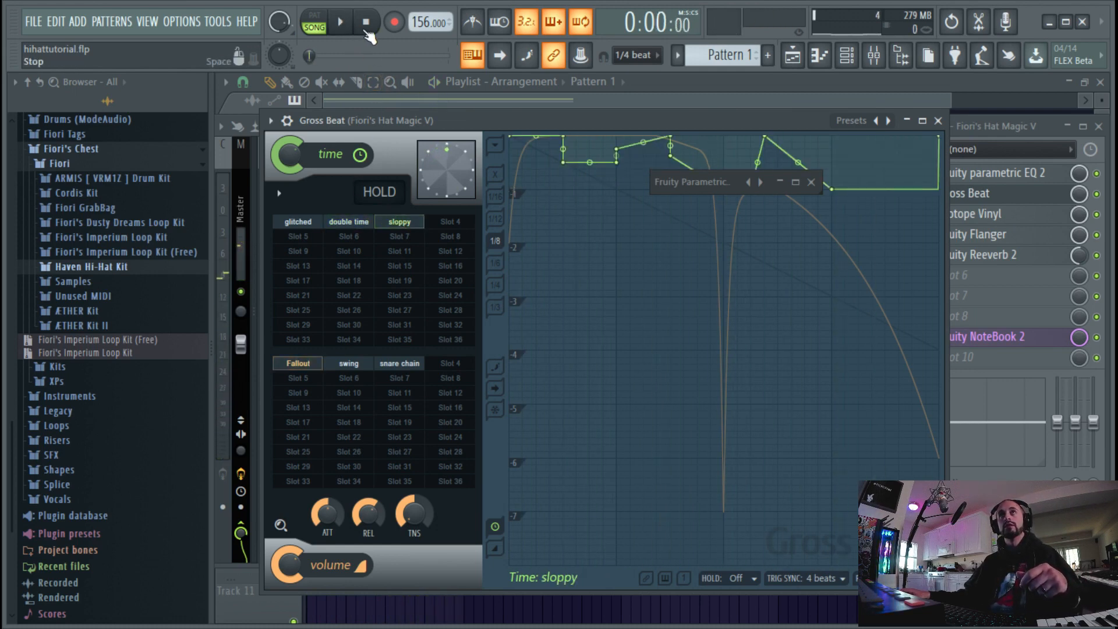
key(space)
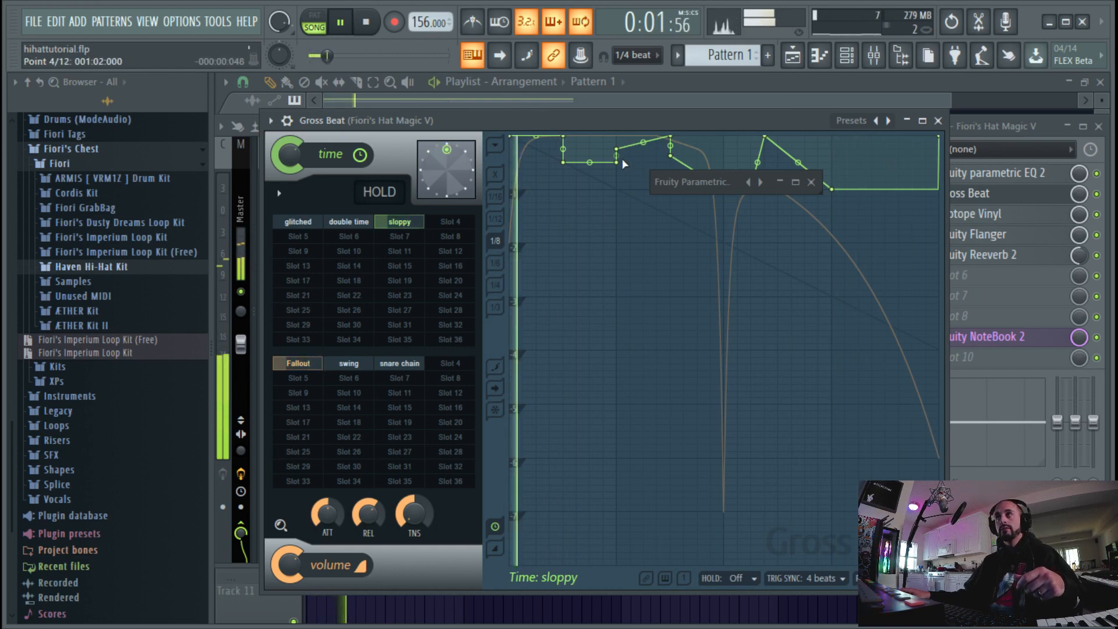
drag(721, 187, 891, 102)
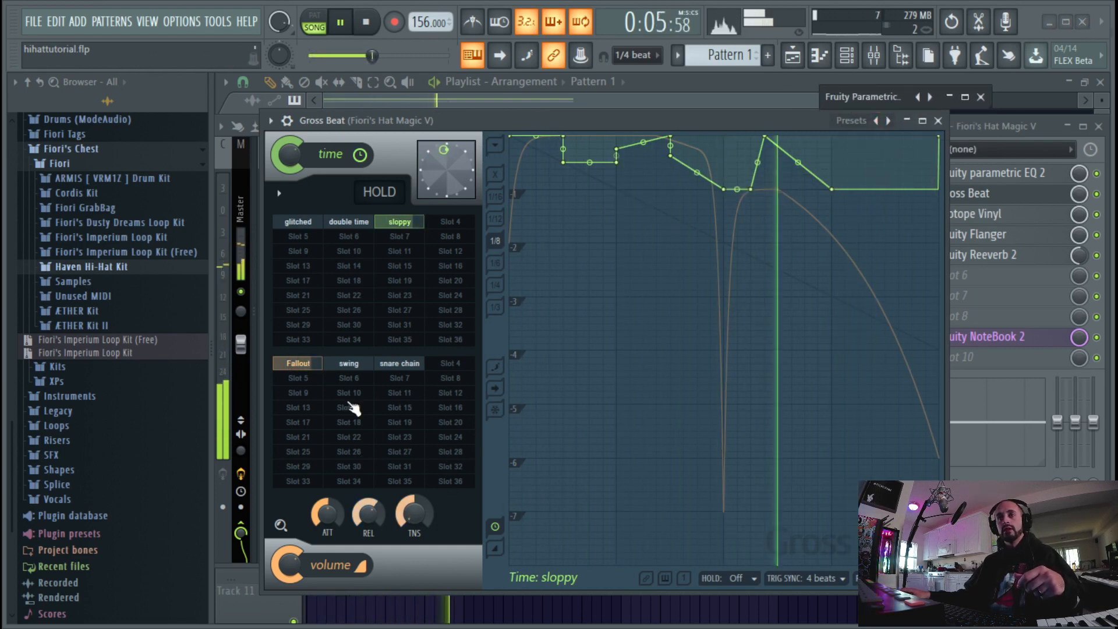
- Audition Gross Beat's swing and snare chain volume presets during playback, ending back on Fallout
click(302, 366)
click(350, 366)
click(395, 366)
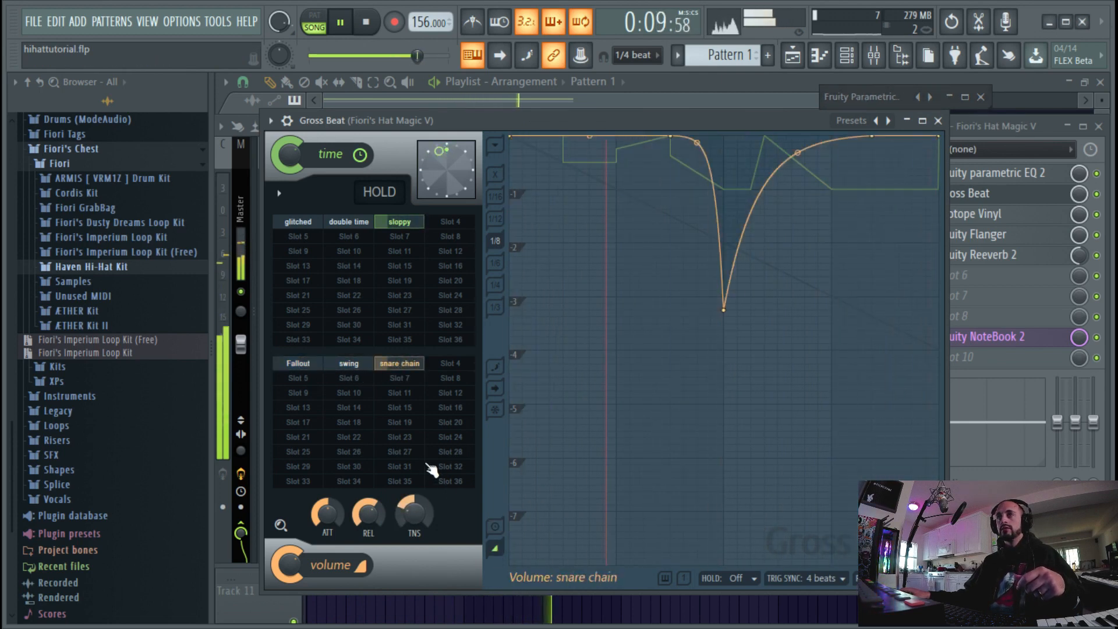
click(349, 363)
click(298, 363)
- Set Gross Beat's time preset back to glitched, minimize the plugin and stop playback
click(298, 222)
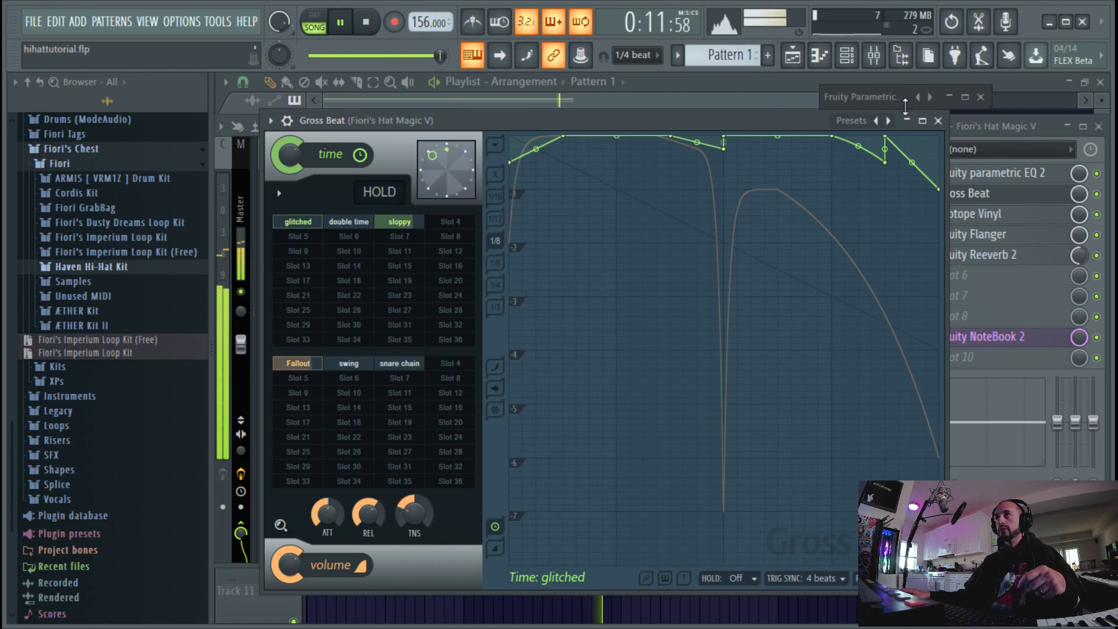
click(906, 120)
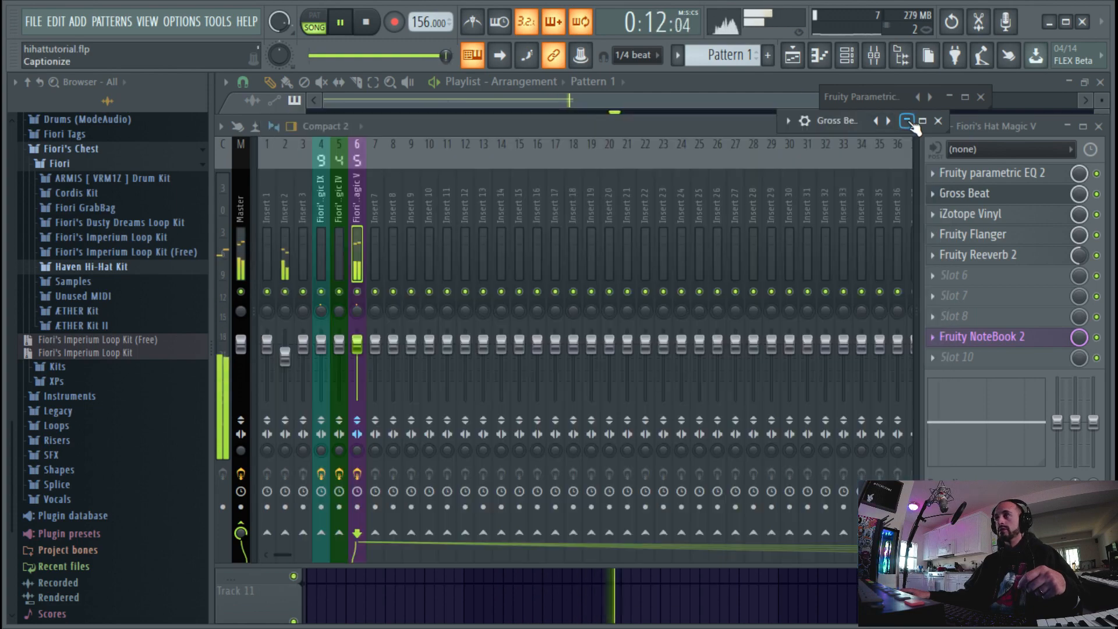
click(362, 29)
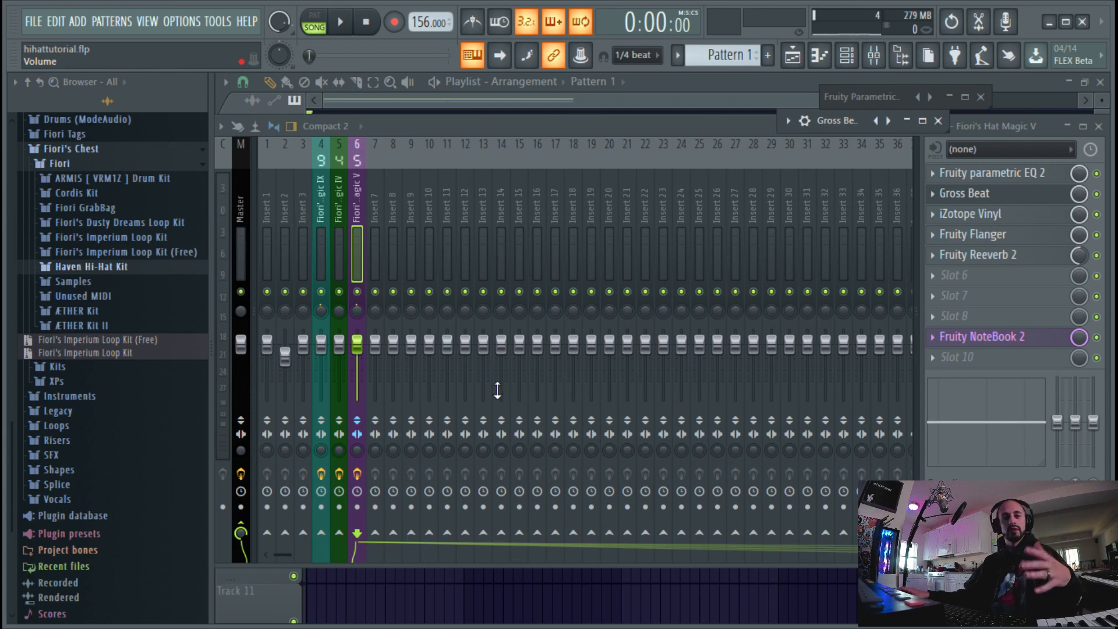
click(463, 131)
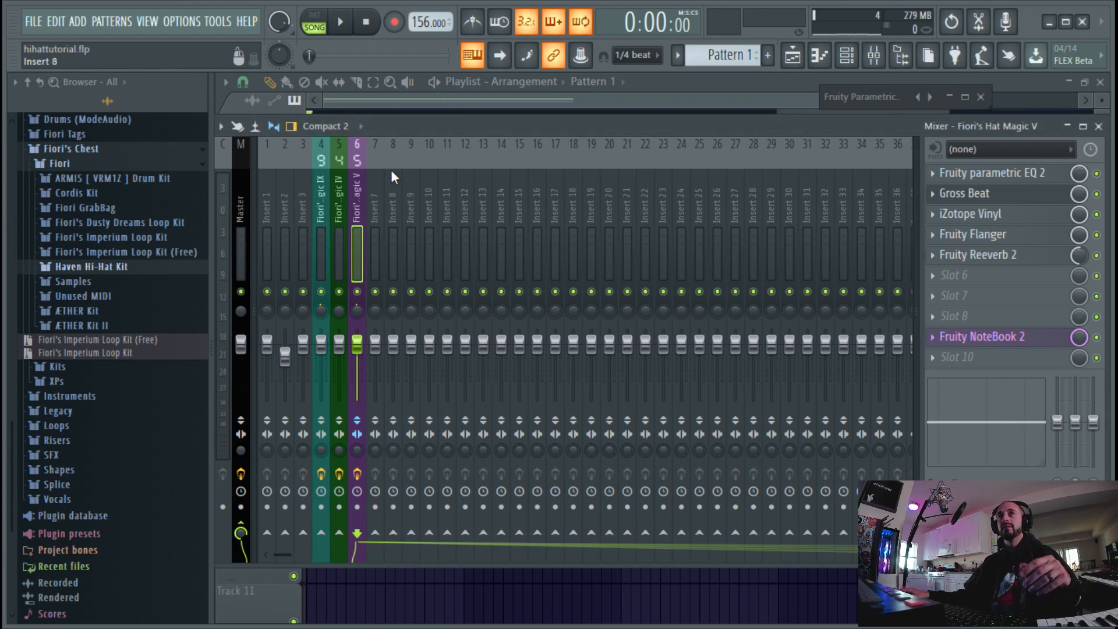